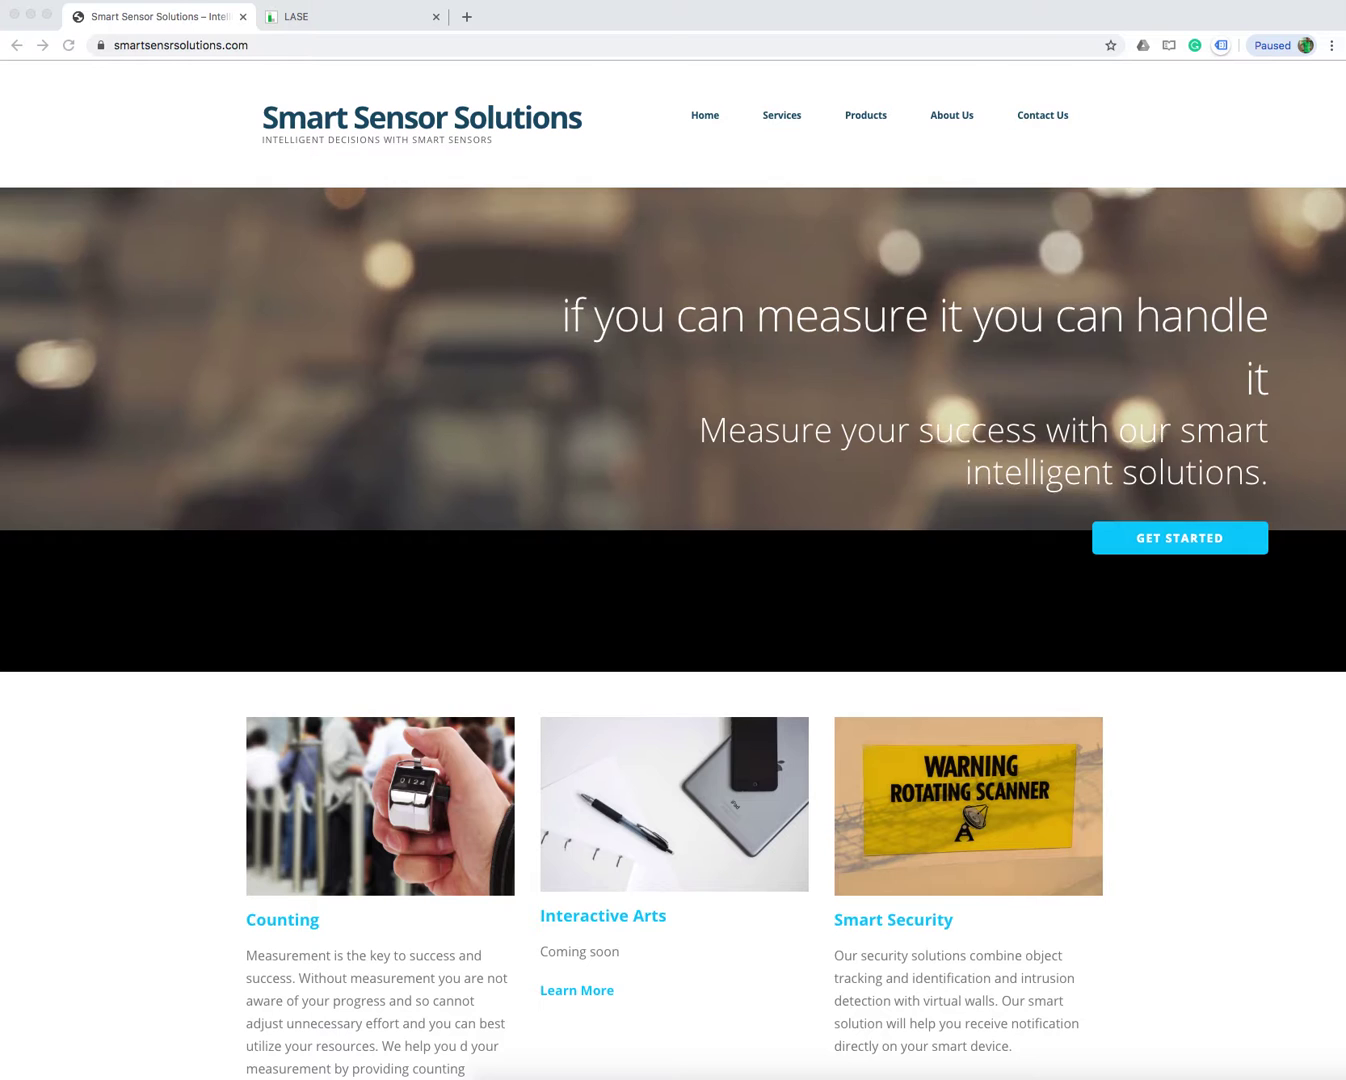
Log in to the LASE portal with the prefilled credentials and open the People Counting cockpit
click(324, 18)
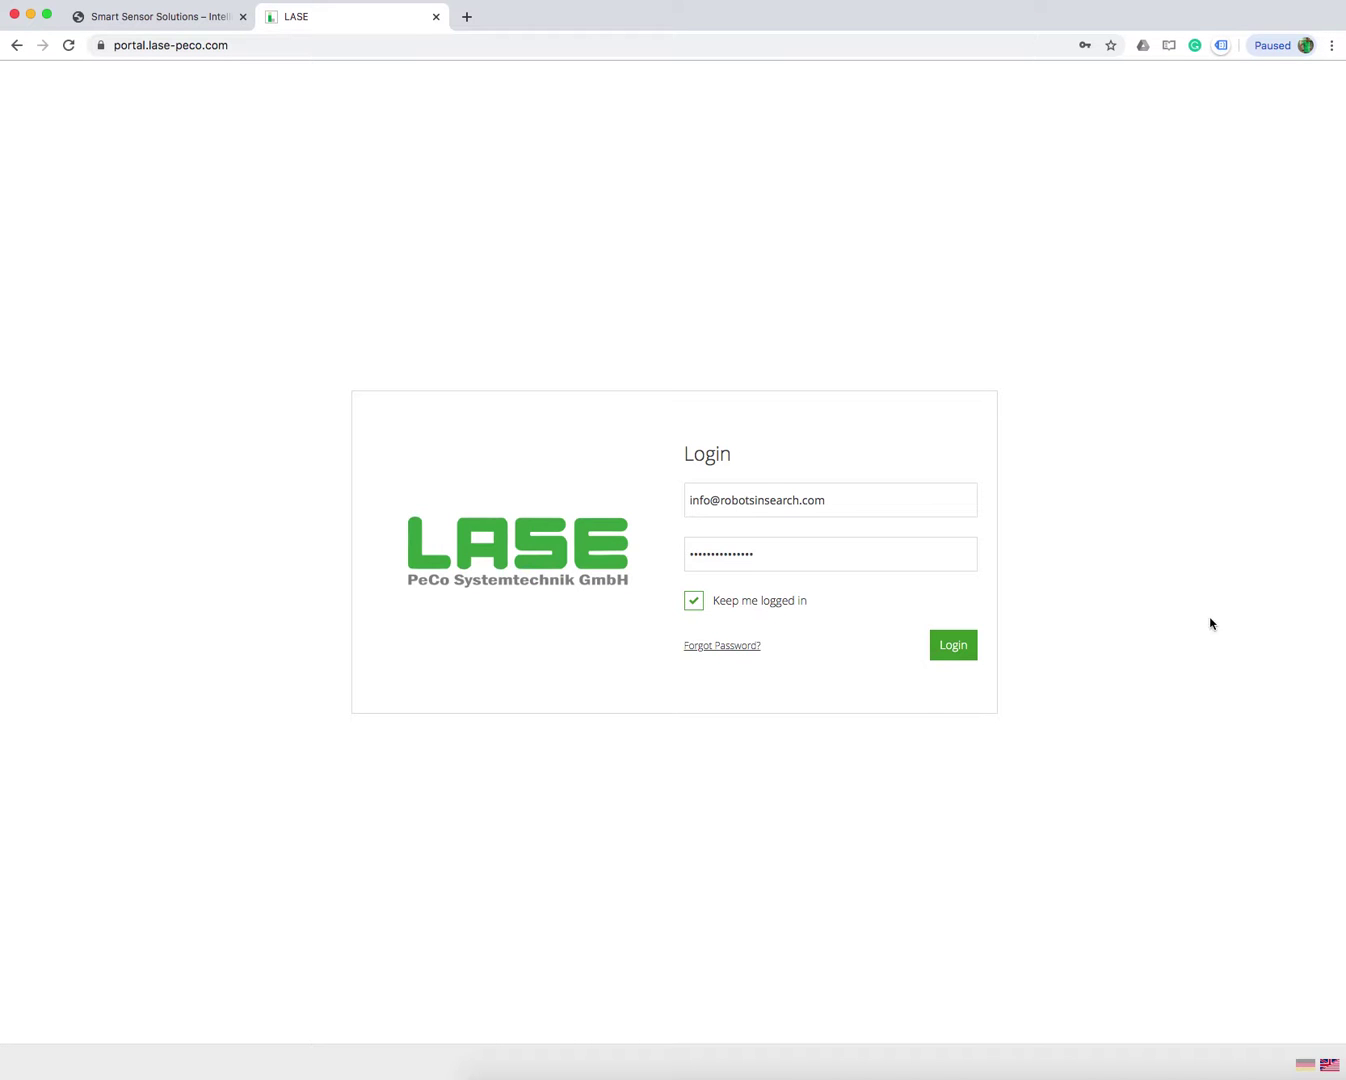
click(948, 649)
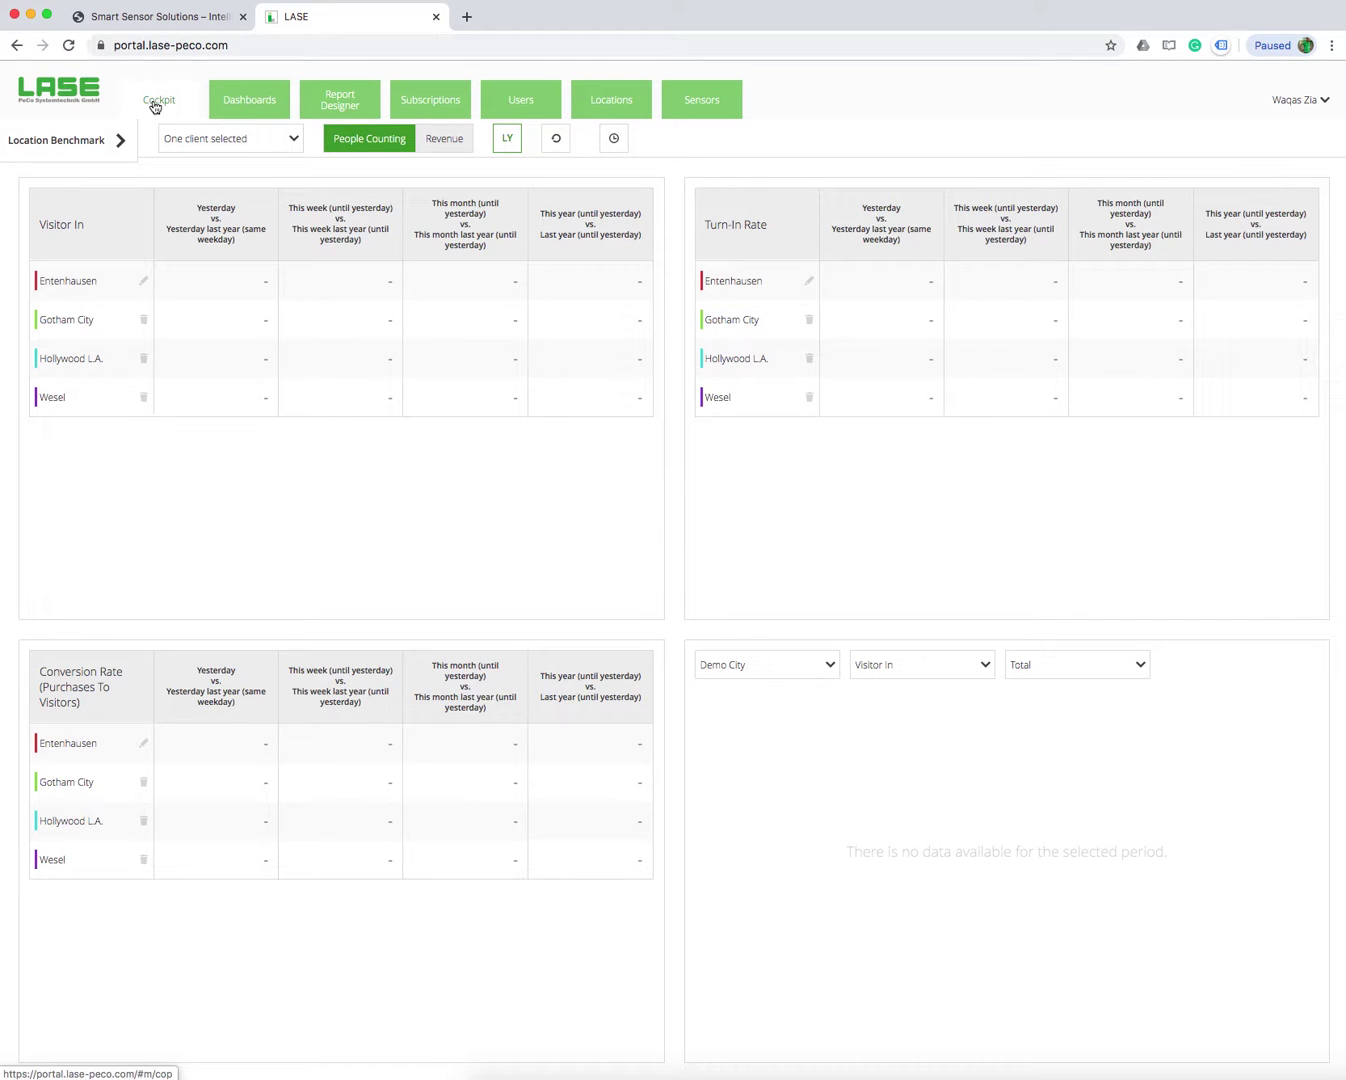
click(120, 141)
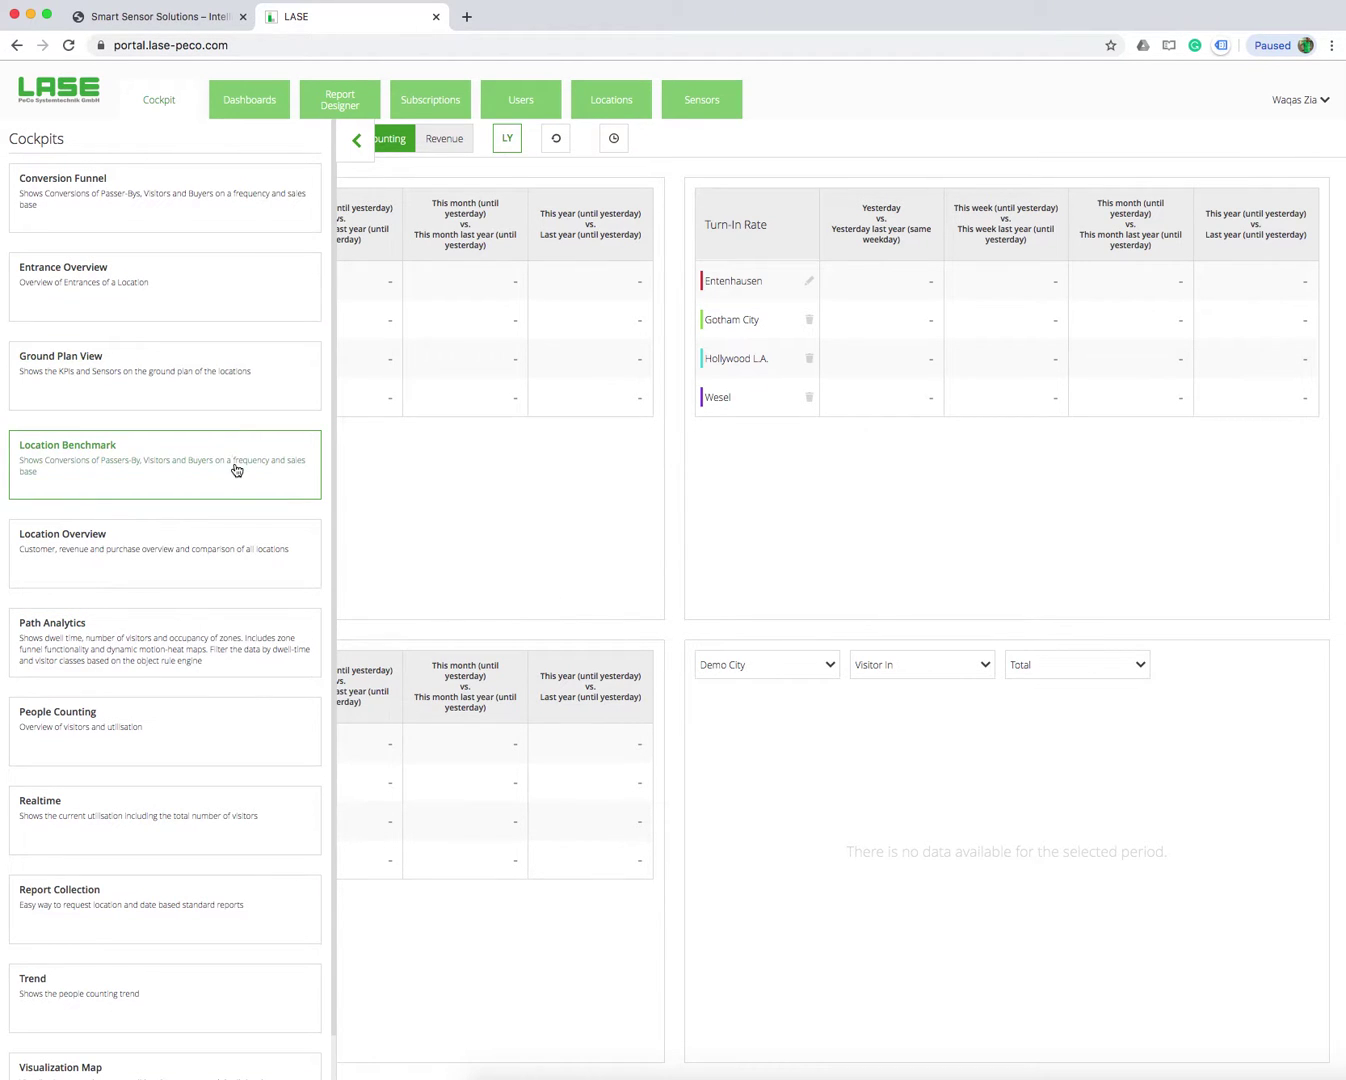
scroll(236, 470, down, 1)
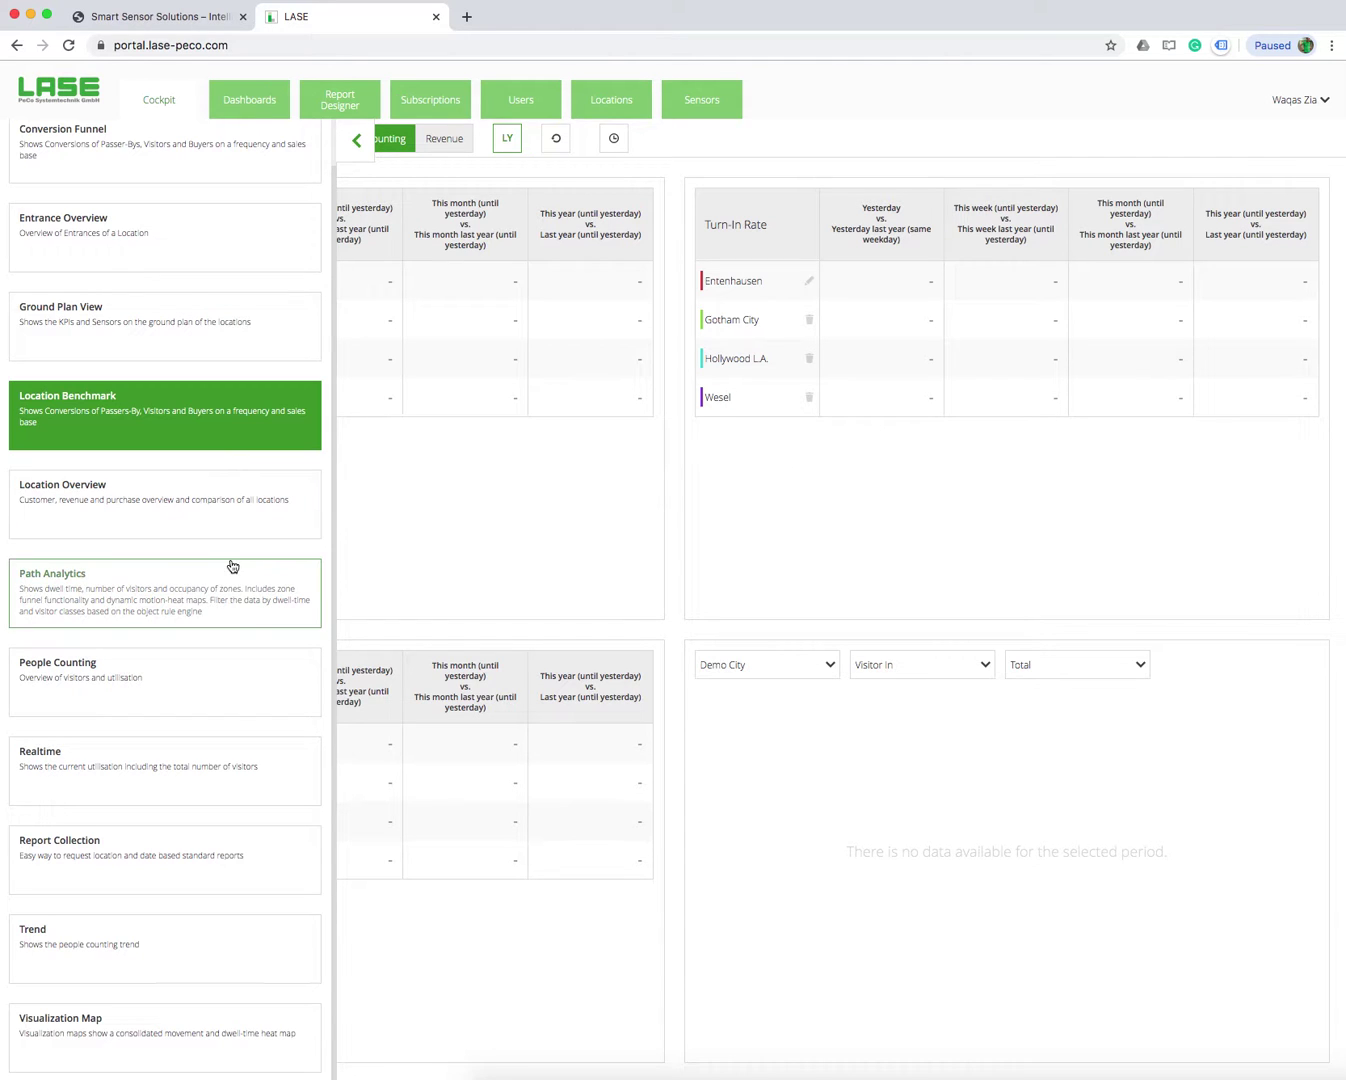
click(235, 681)
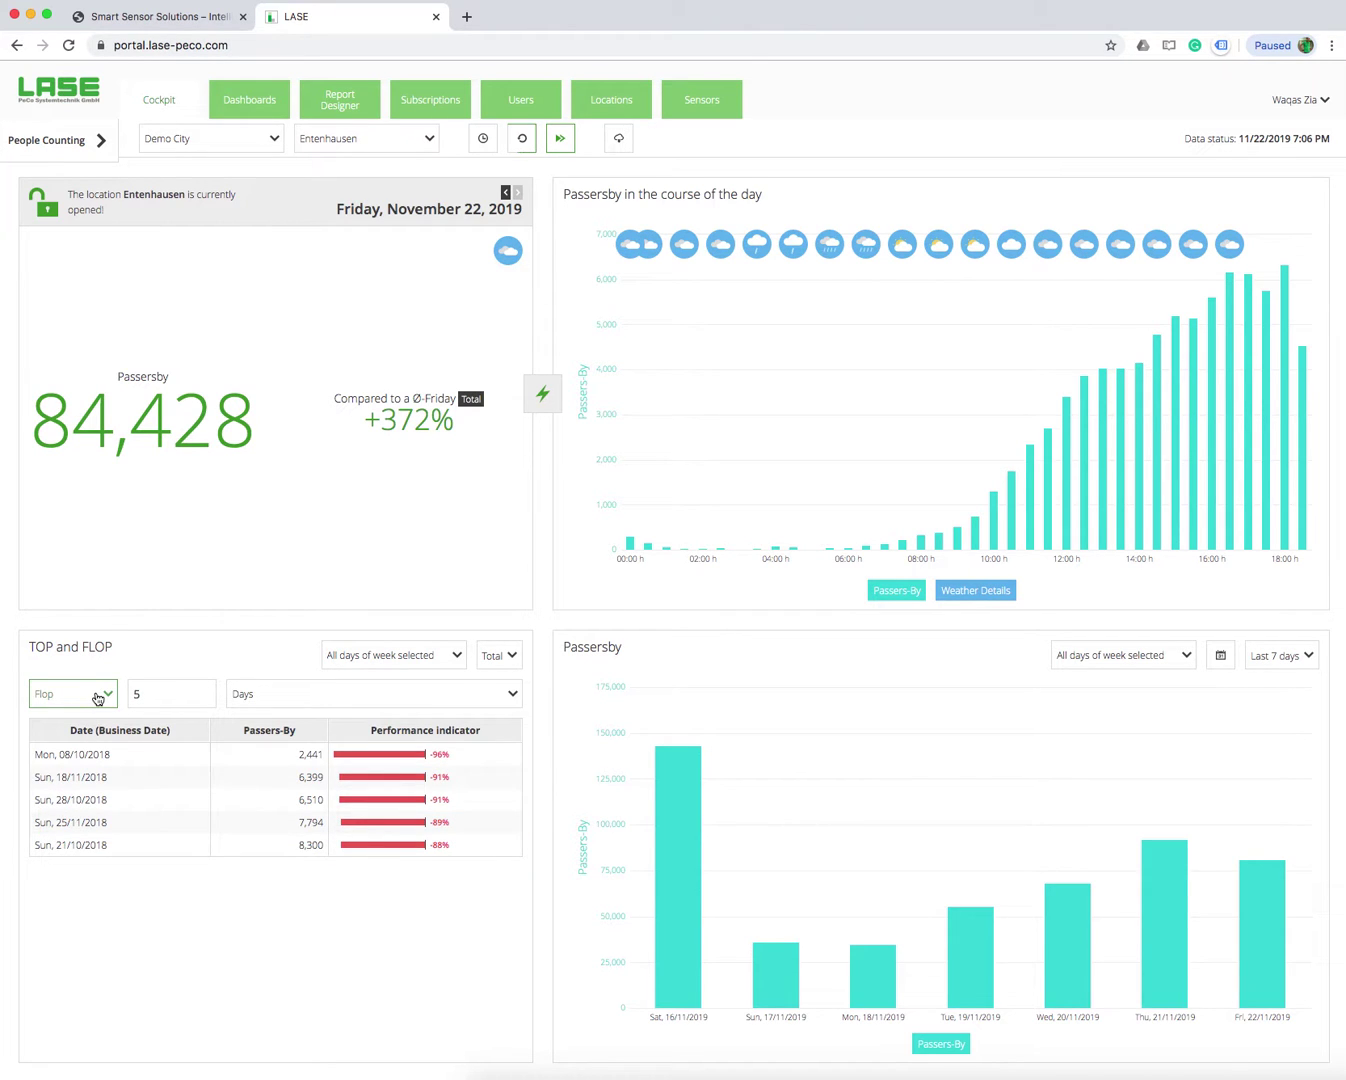
Show the available period filter options for the Passerby chart and close them without changing the period
mouse_move(1206, 753)
click(1295, 662)
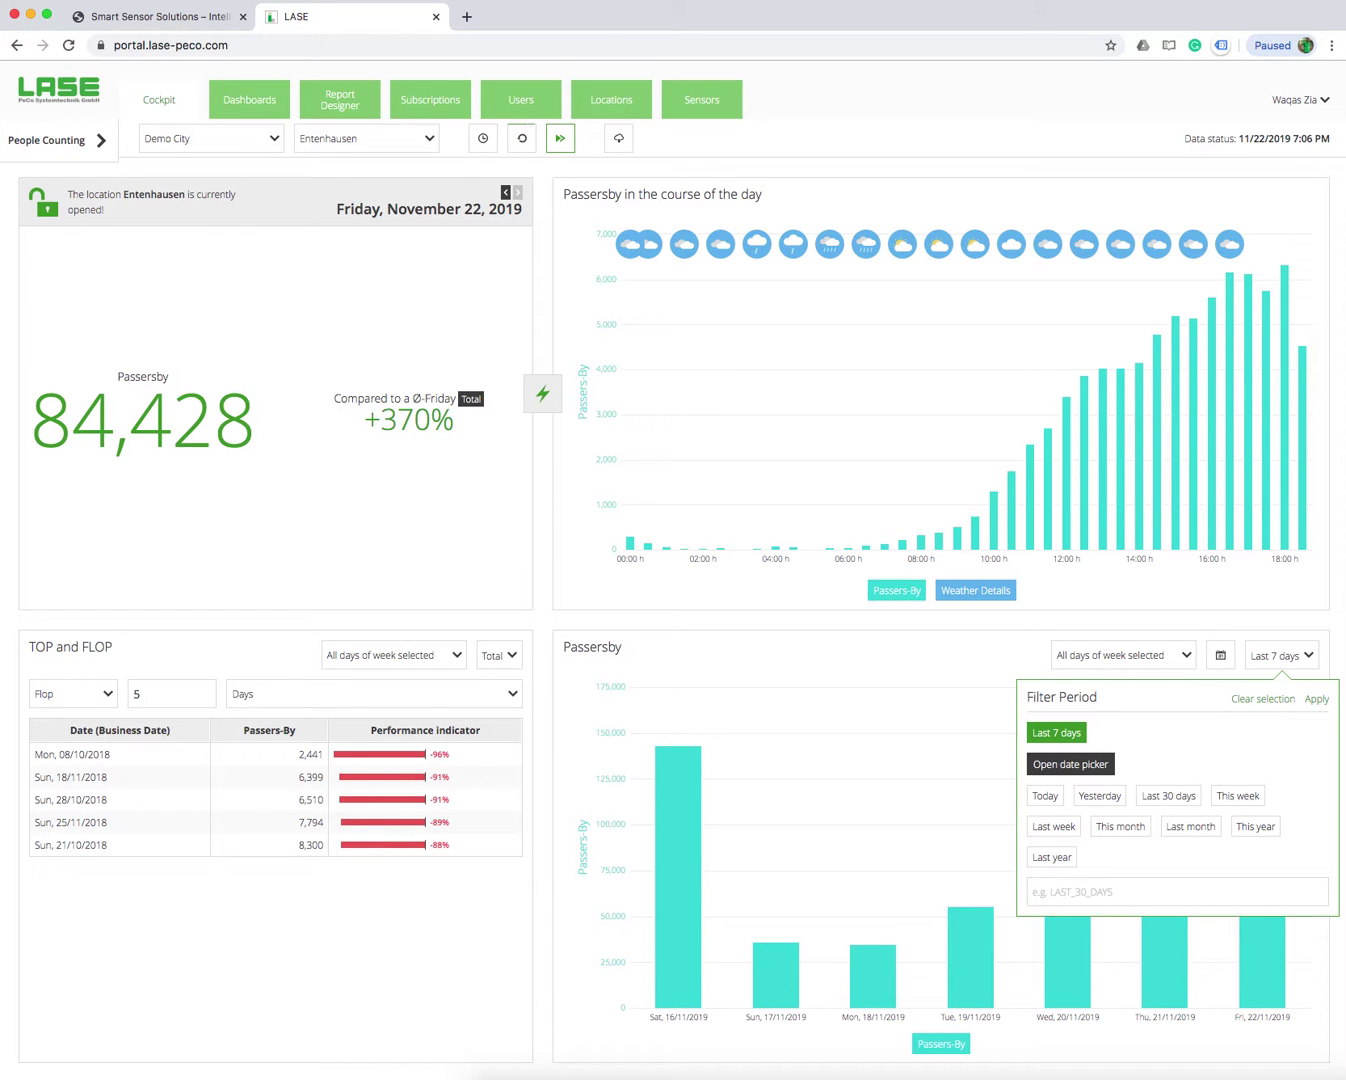
click(98, 145)
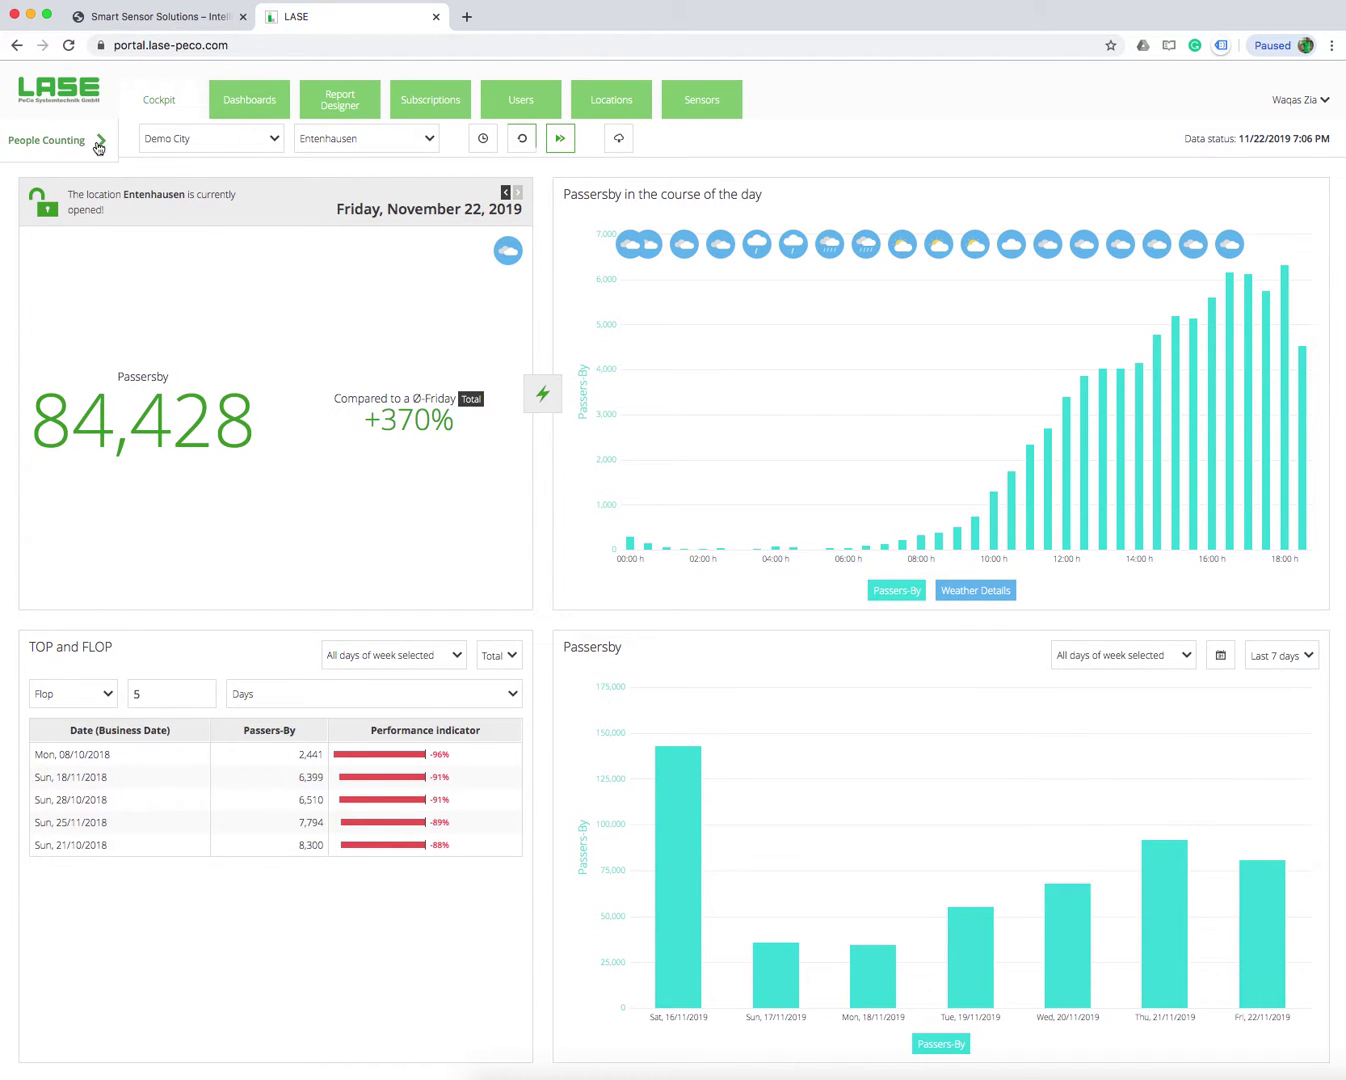
Open the Realtime cockpit and view its metric selection options without changing them
click(98, 145)
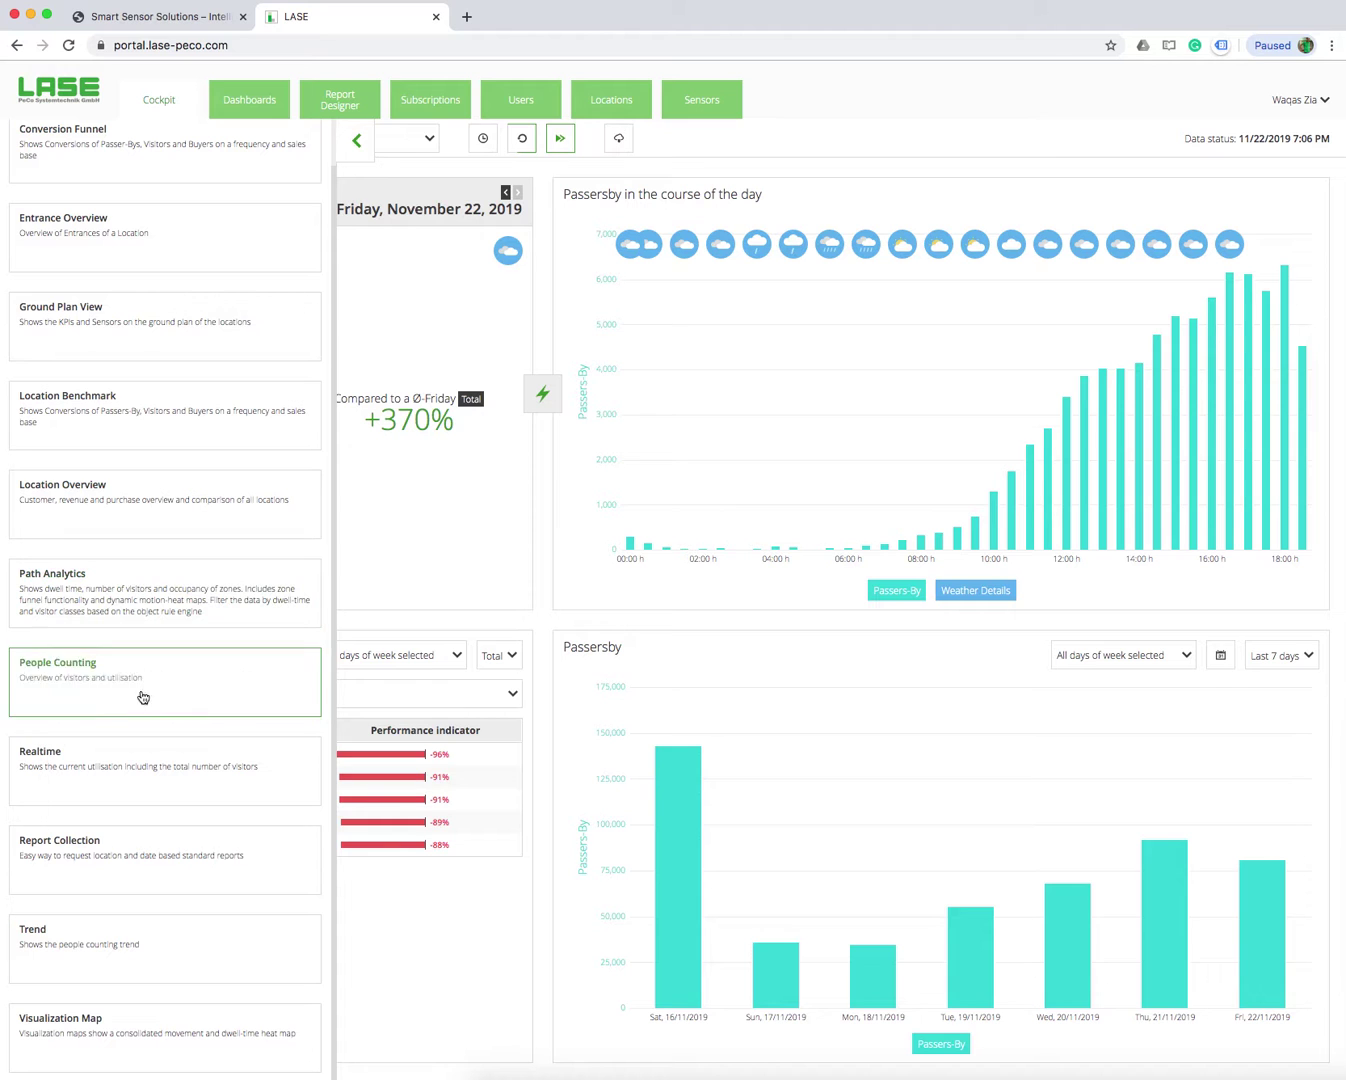
click(138, 764)
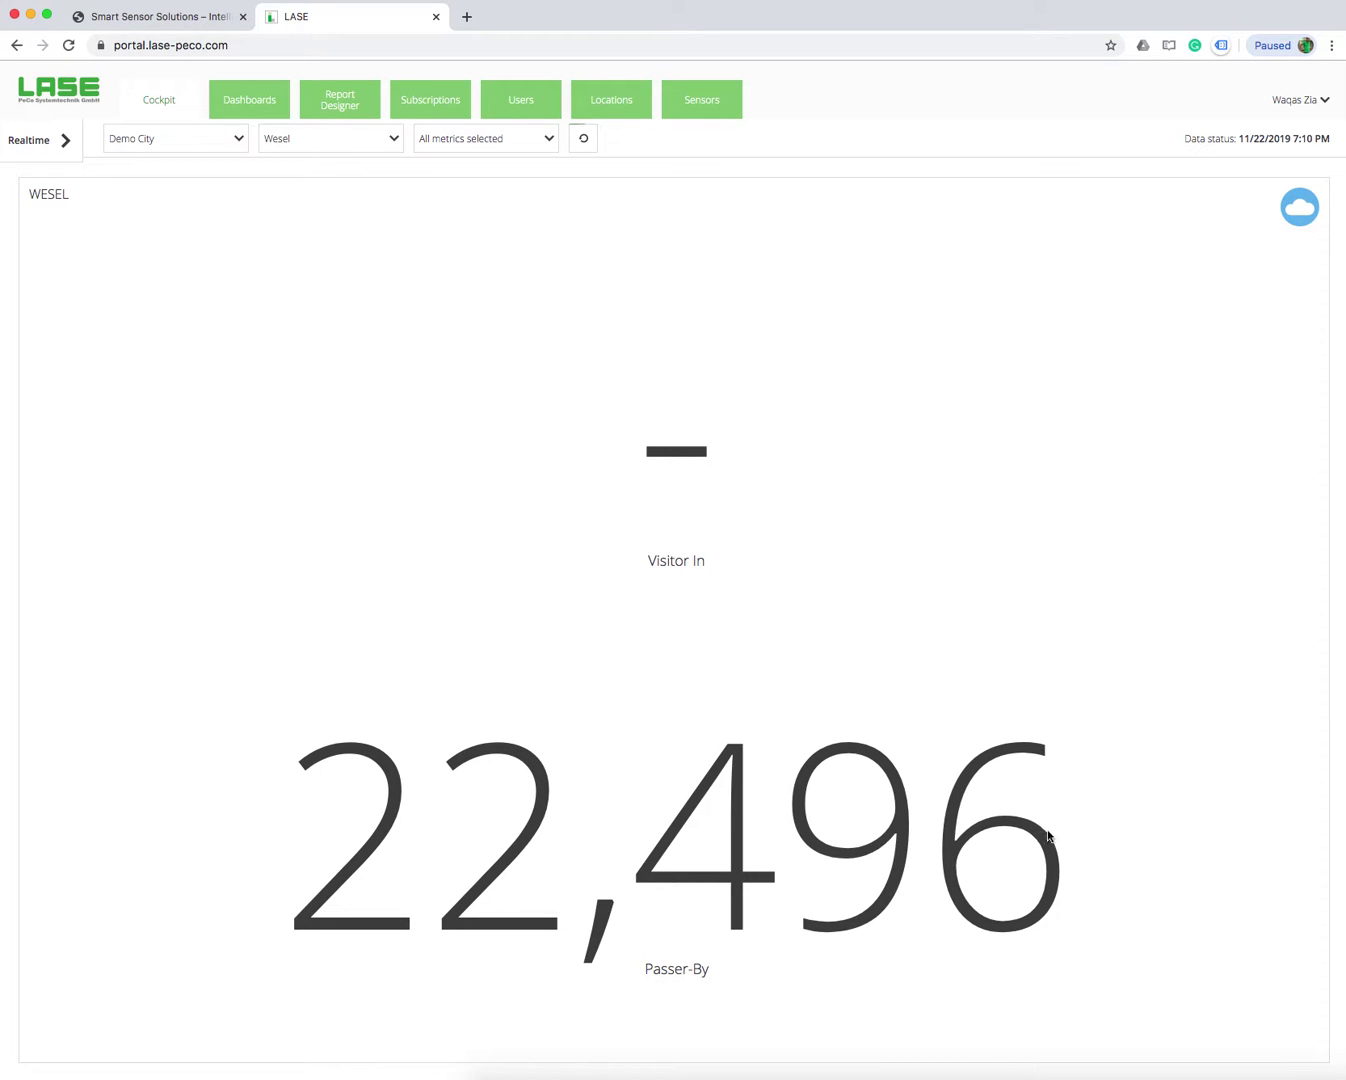
click(505, 138)
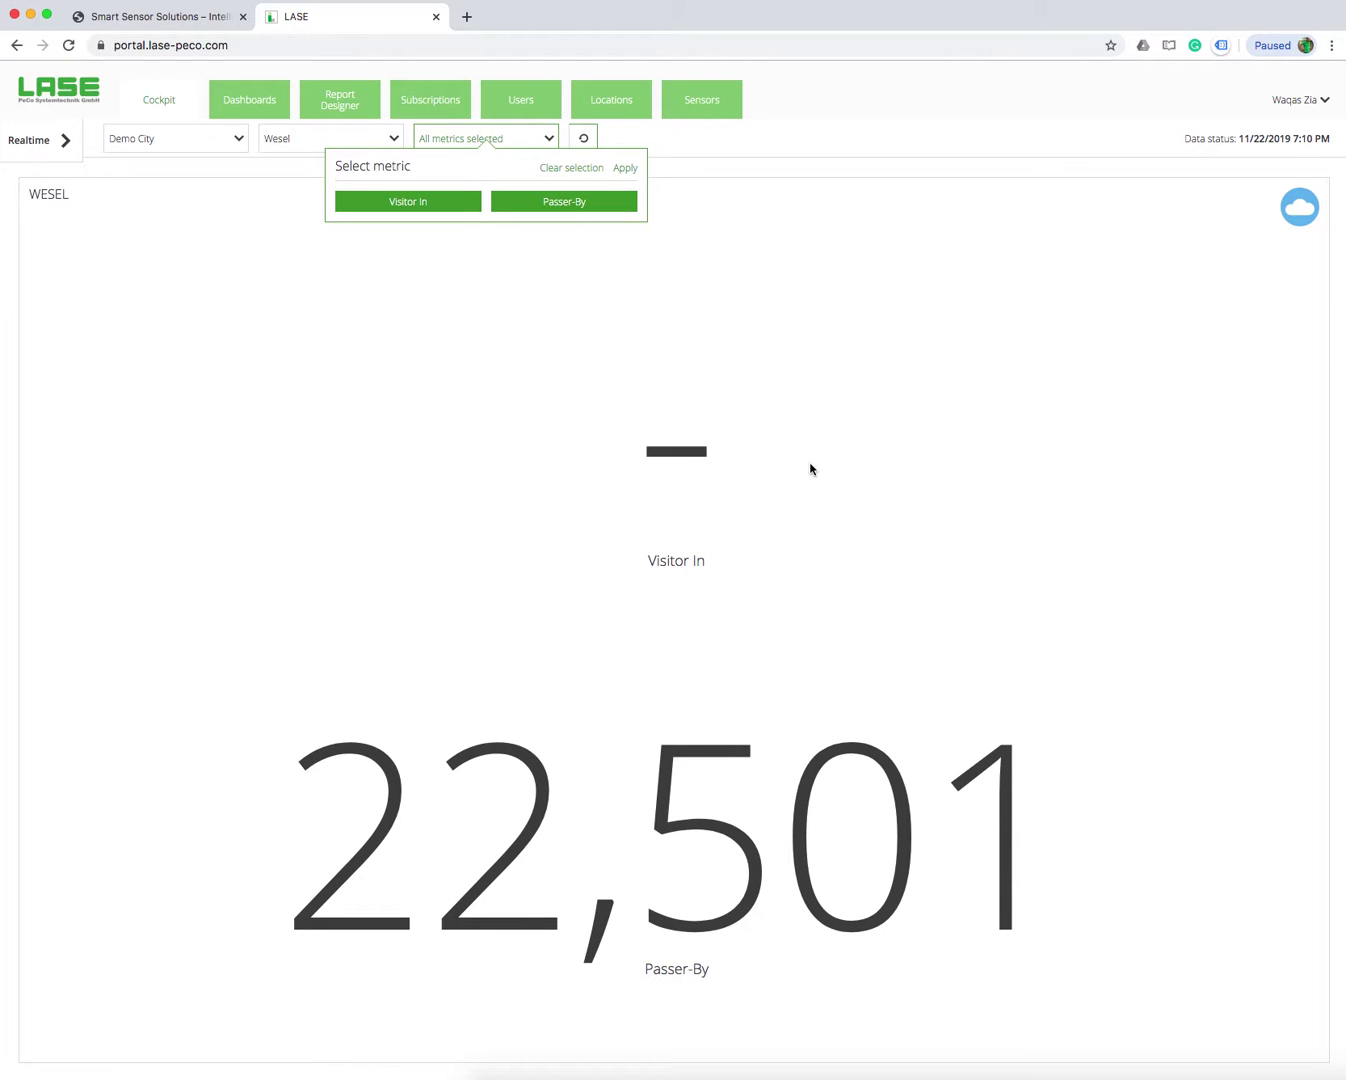
click(66, 142)
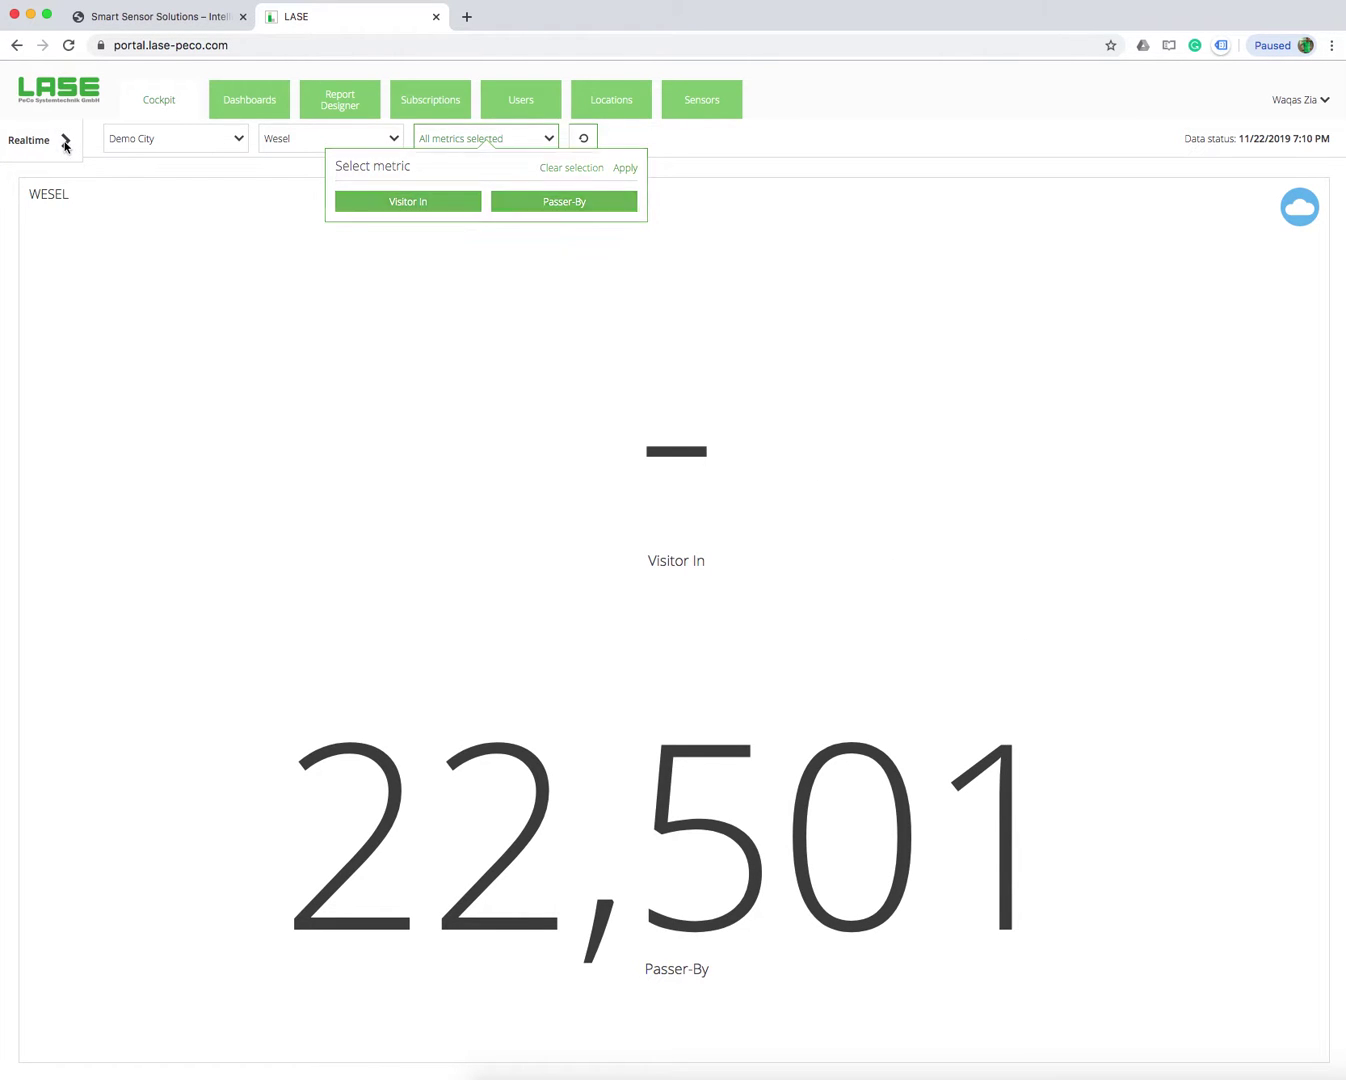
Open the Entrance Overview cockpit and inspect the passers-by chart by time of day
click(60, 142)
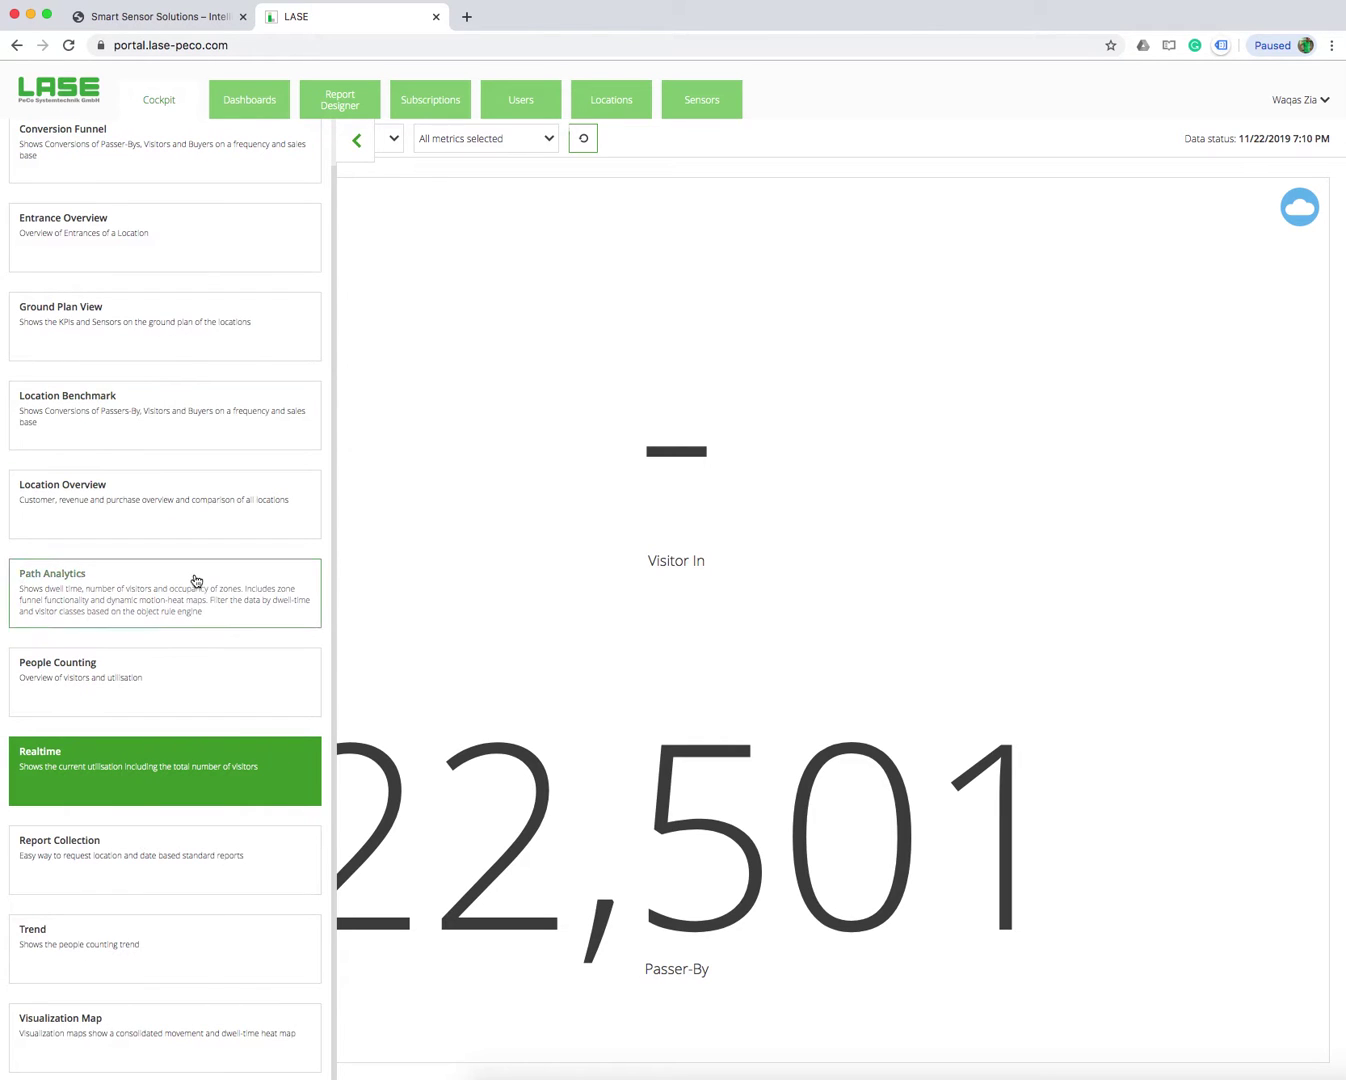
click(156, 249)
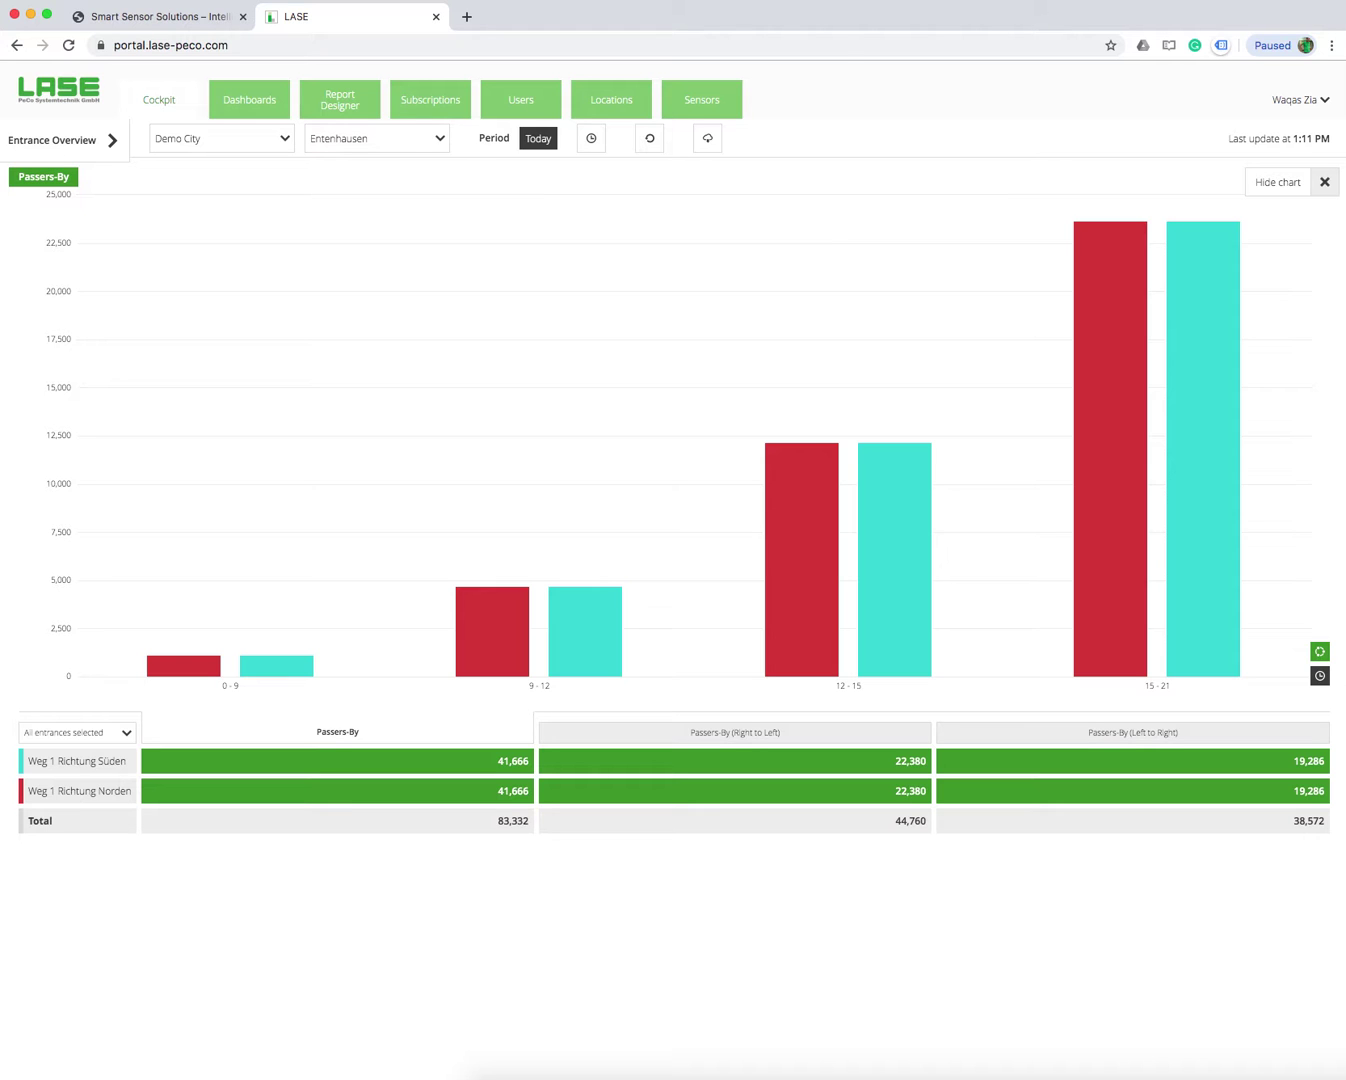
mouse_move(1141, 511)
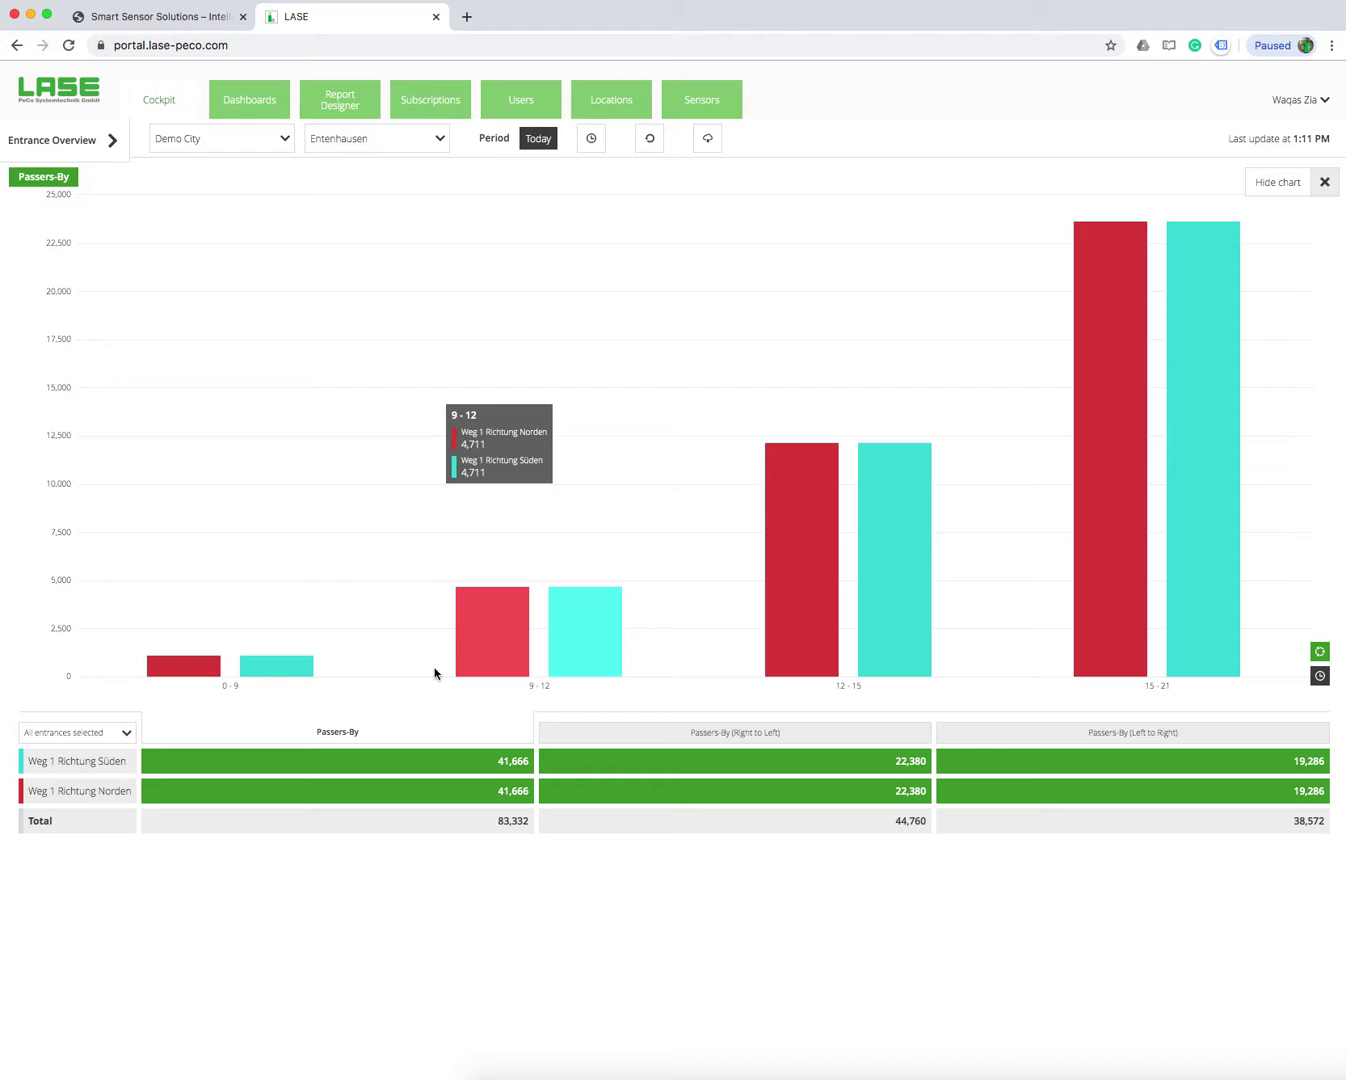
Open the Location Benchmark cockpit to view the visitor, turn-in and conversion rate comparison tables
click(104, 147)
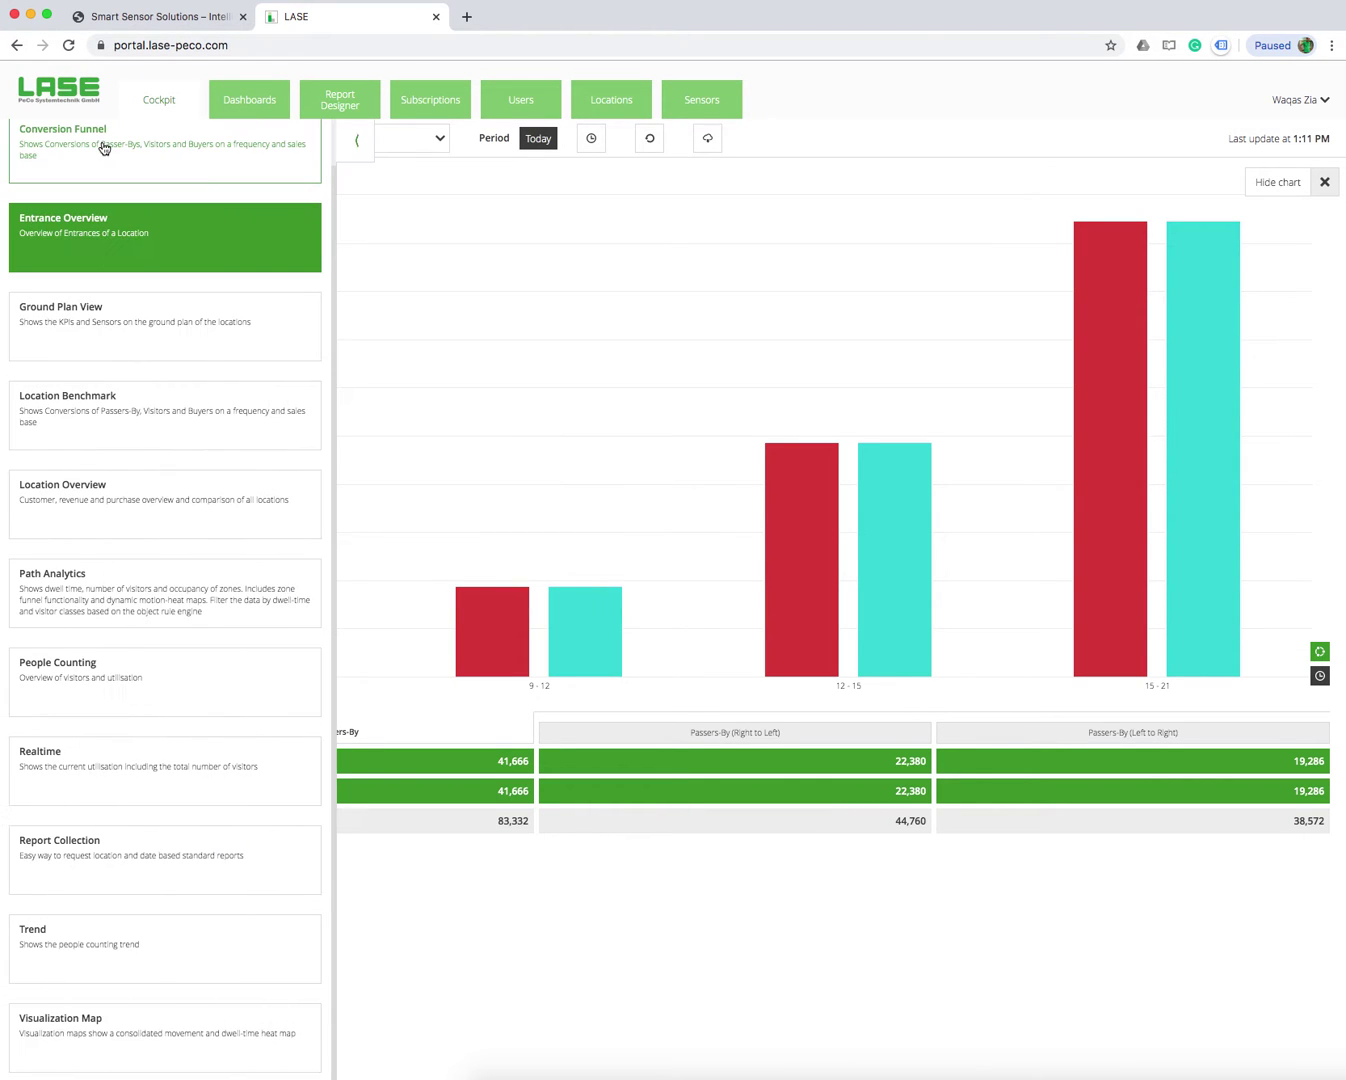
click(140, 424)
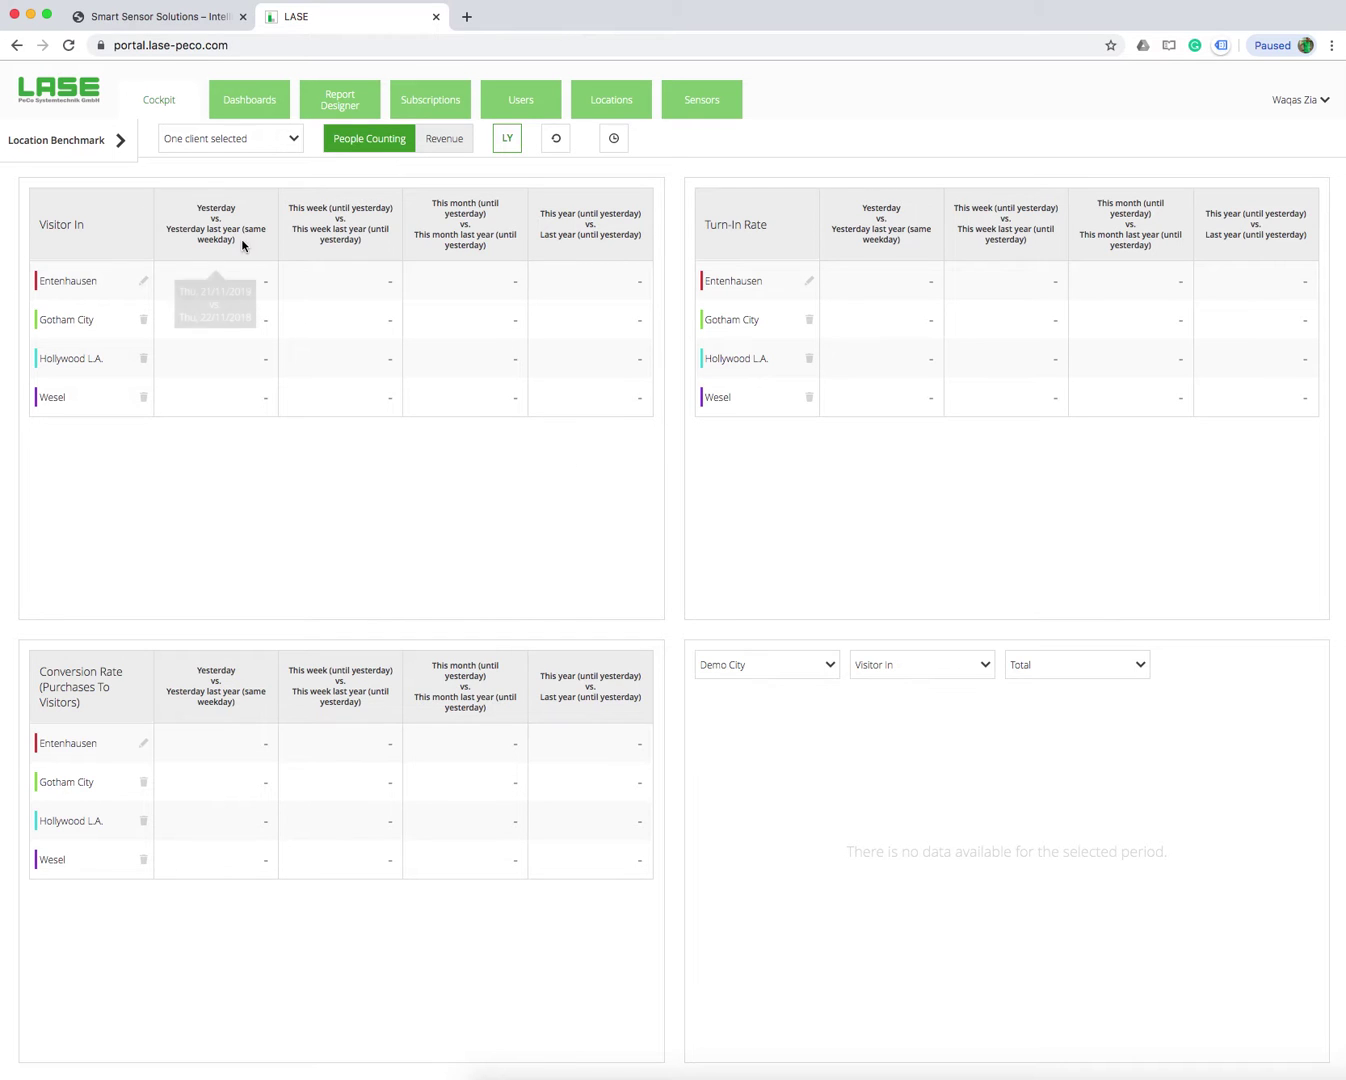
Switch to the People Counting cockpit and return to the Location Benchmark cockpit
click(100, 146)
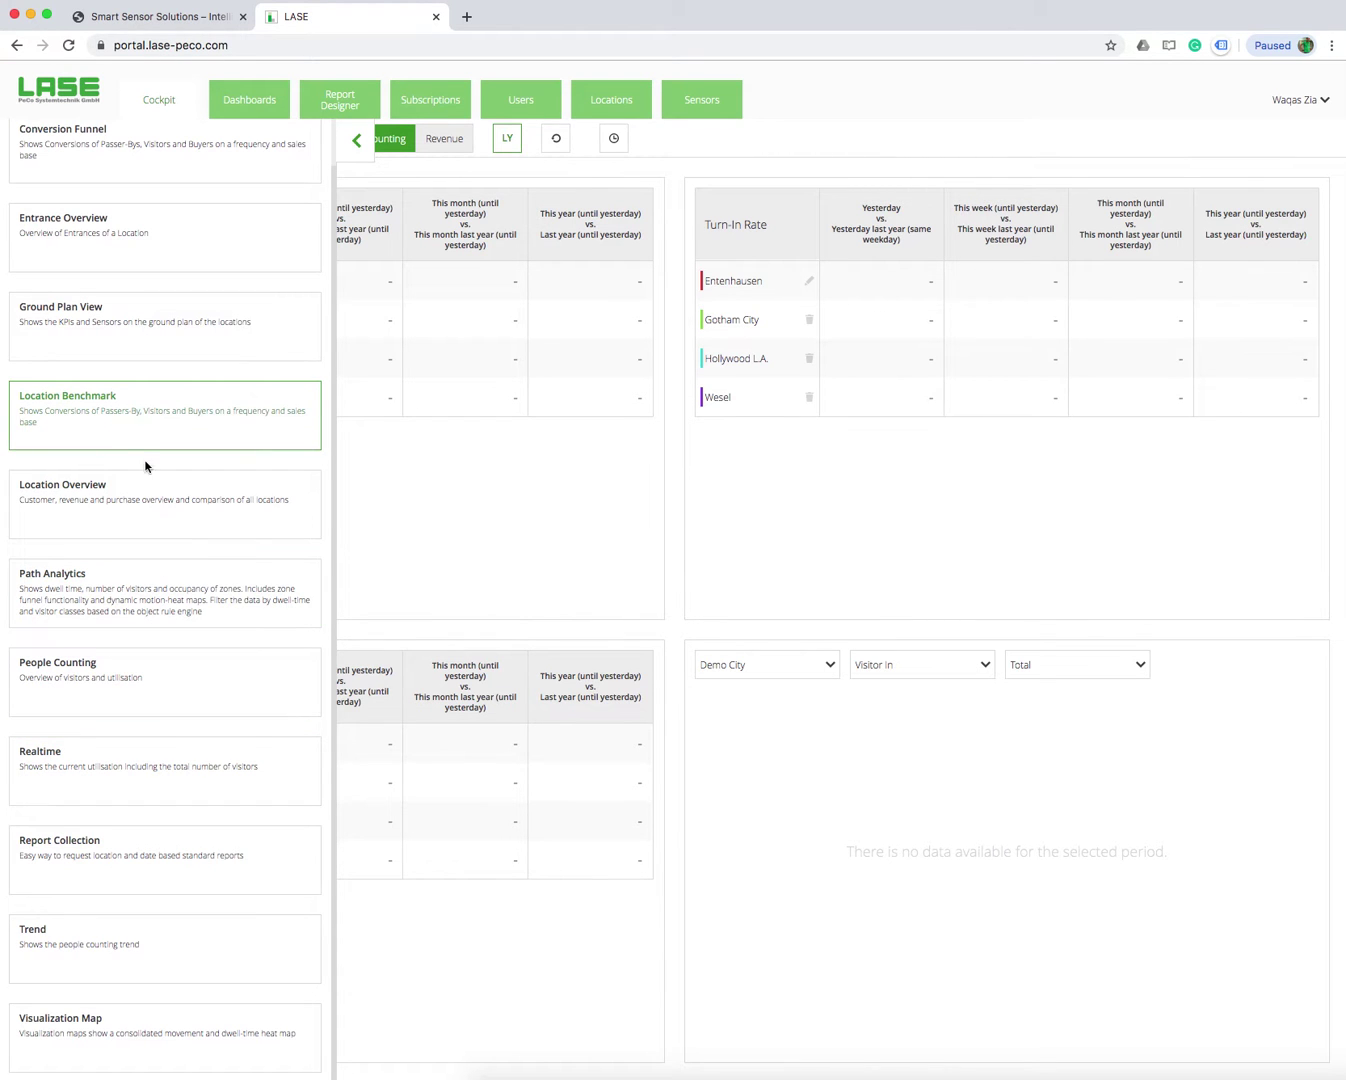
click(160, 672)
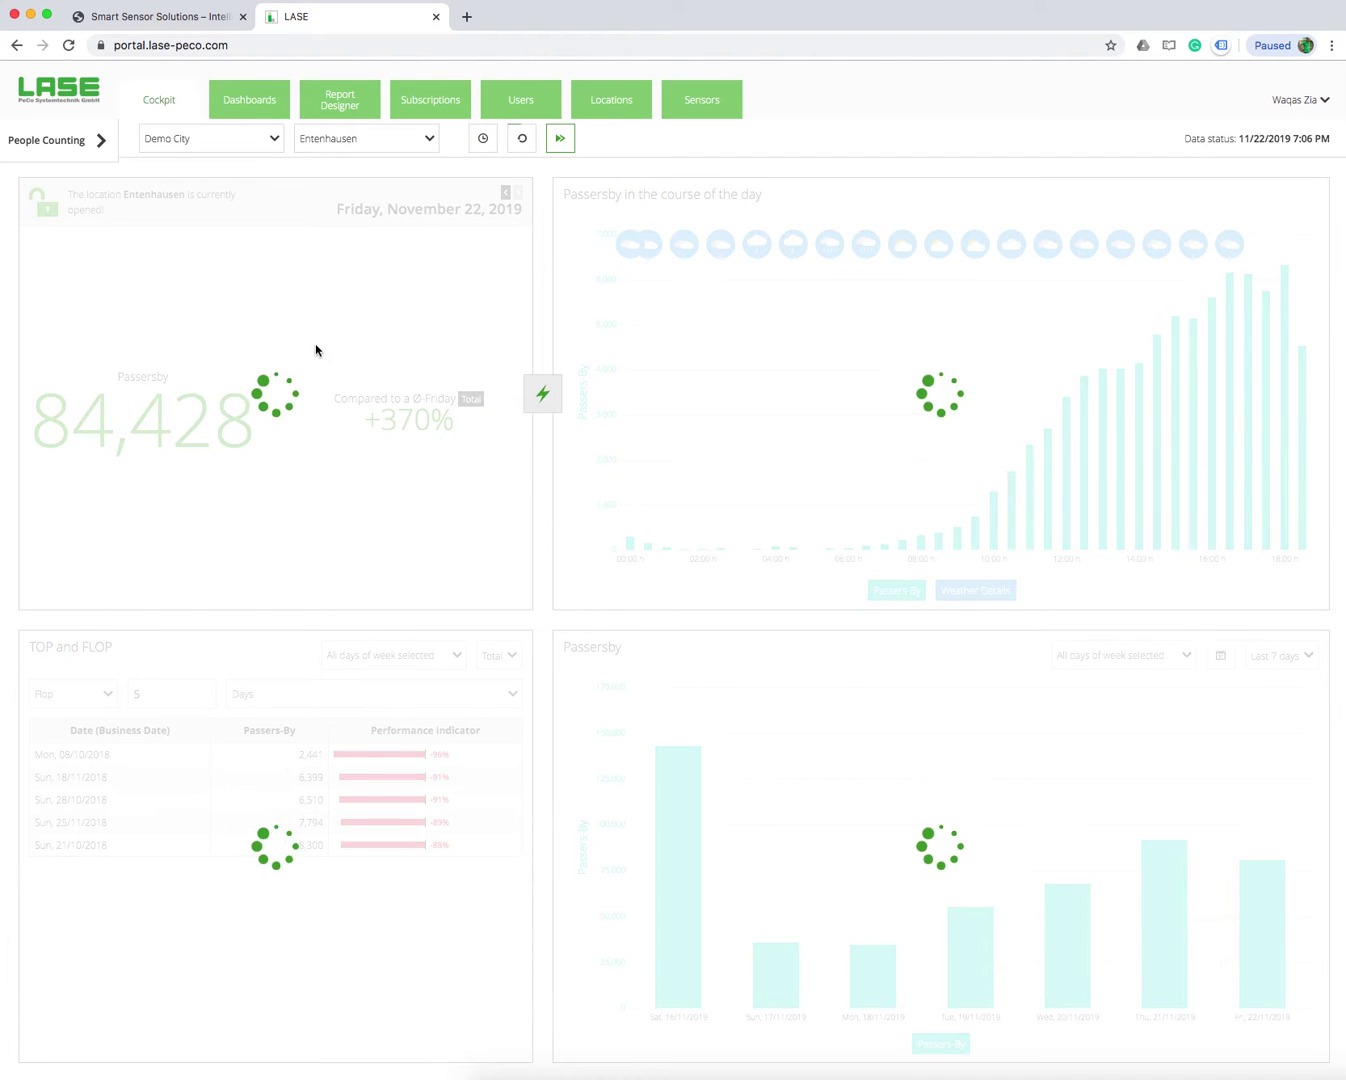
click(88, 143)
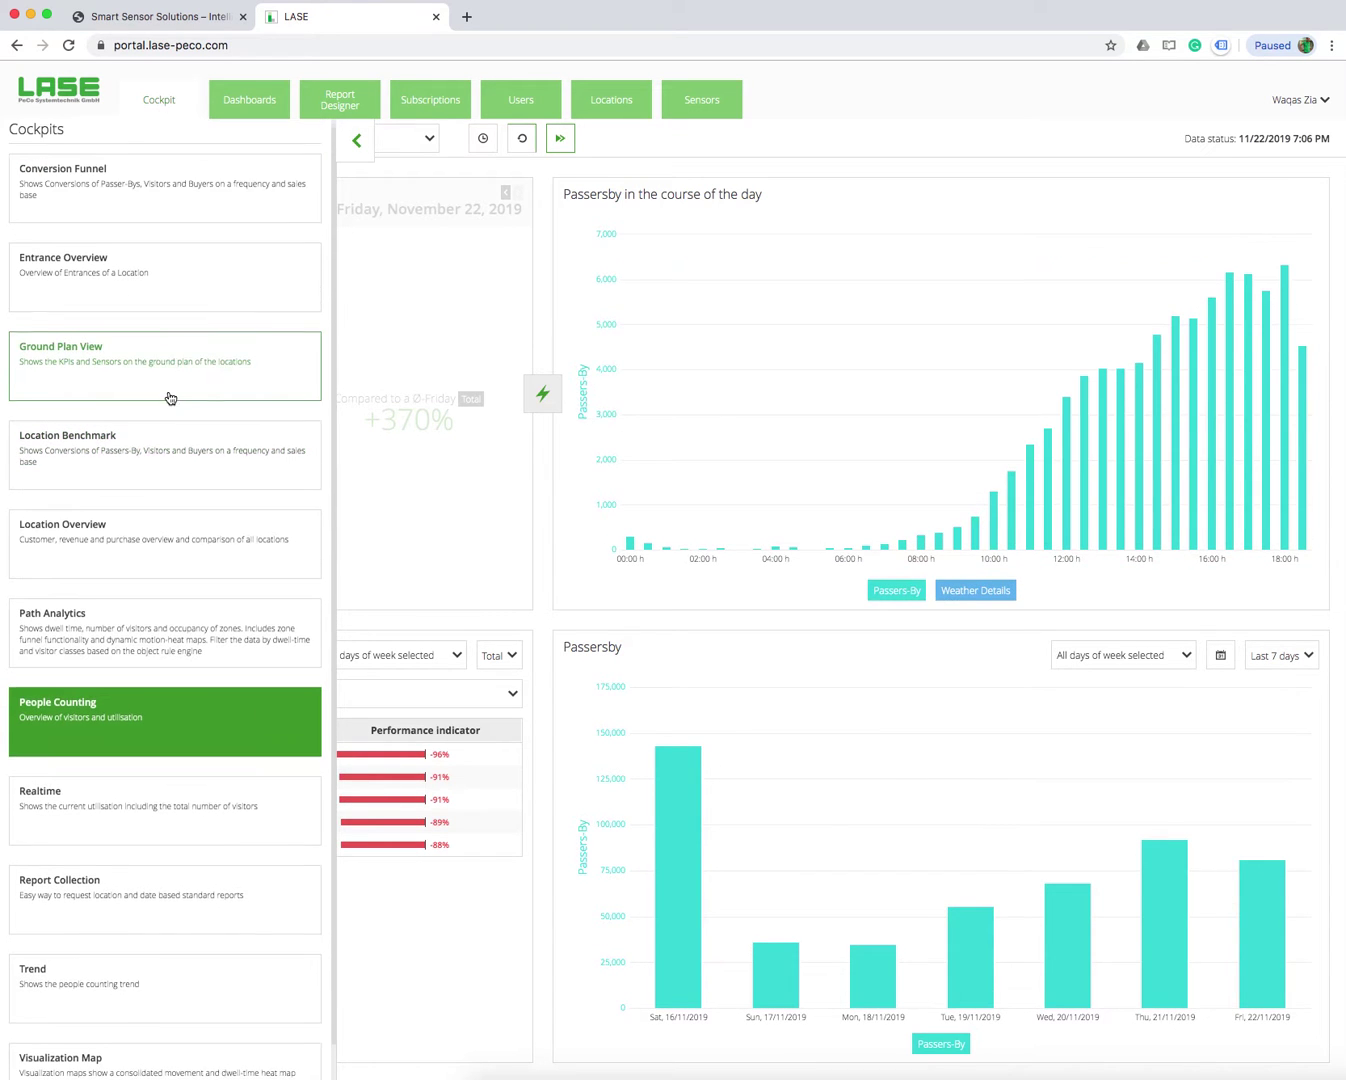
click(179, 469)
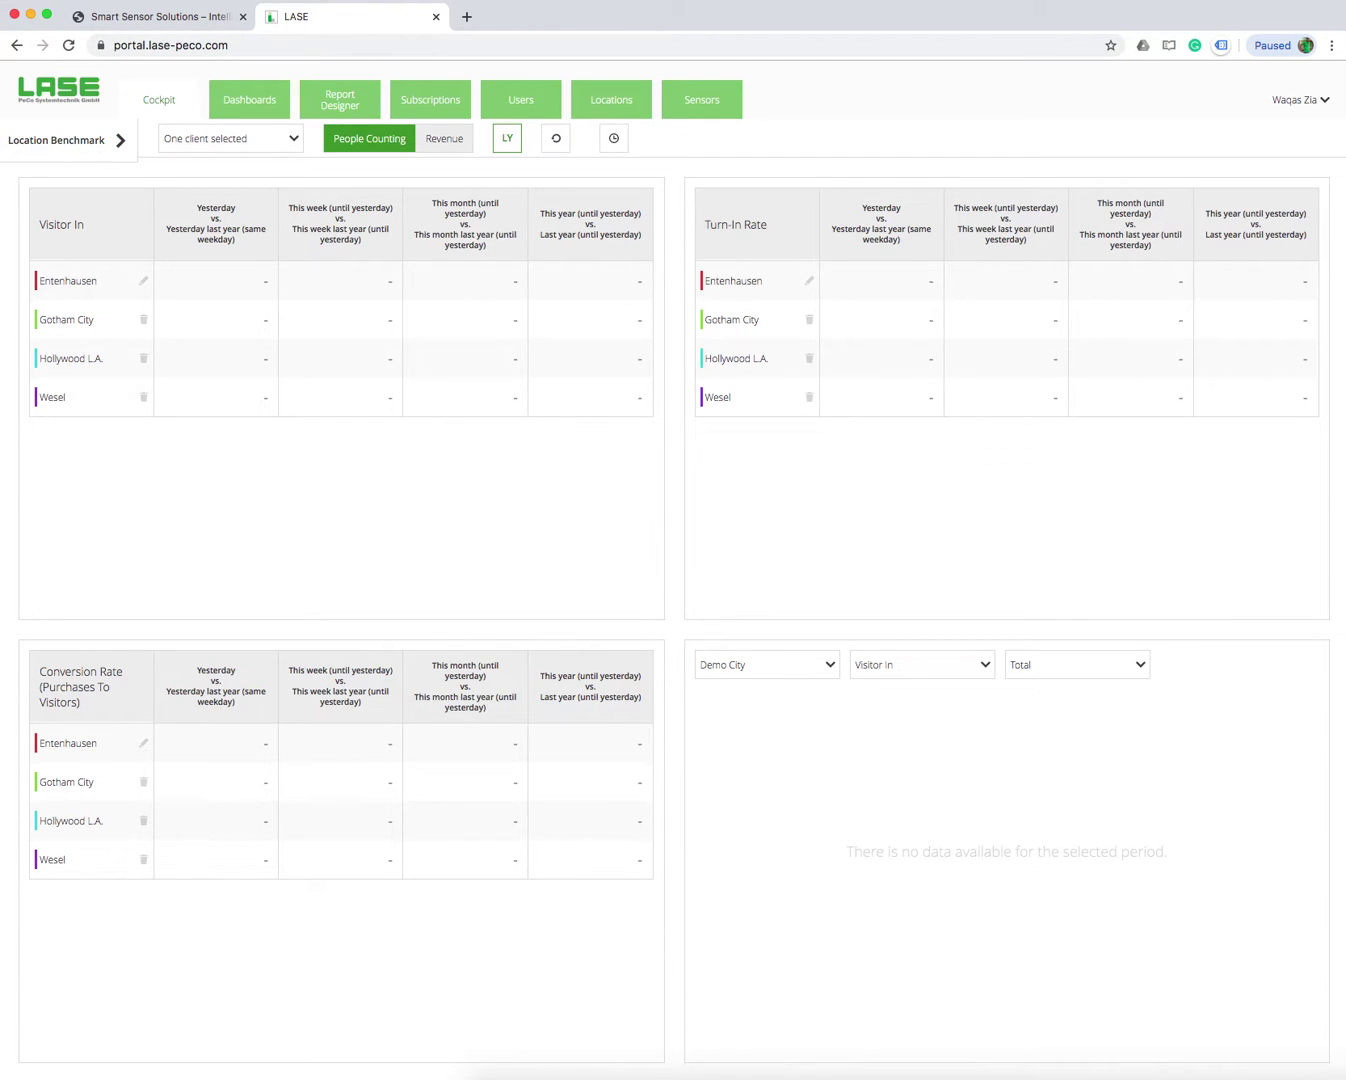
Look through the list of available cockpits and open the Report Collection cockpit
click(115, 148)
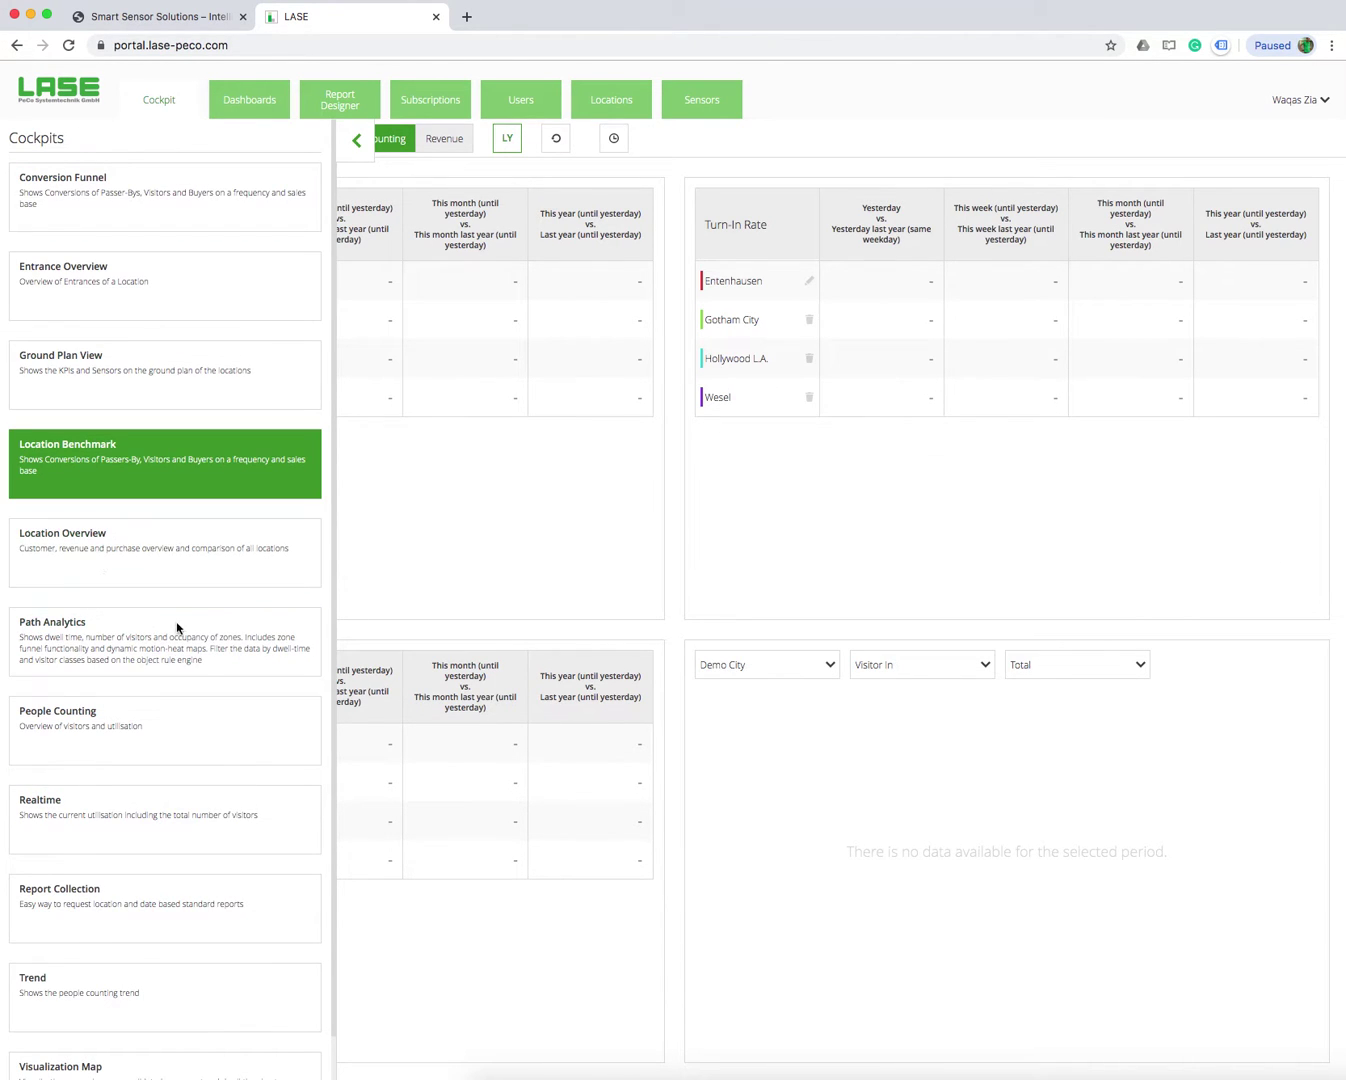
scroll(181, 675, down, 1)
scroll(181, 675, up, 1)
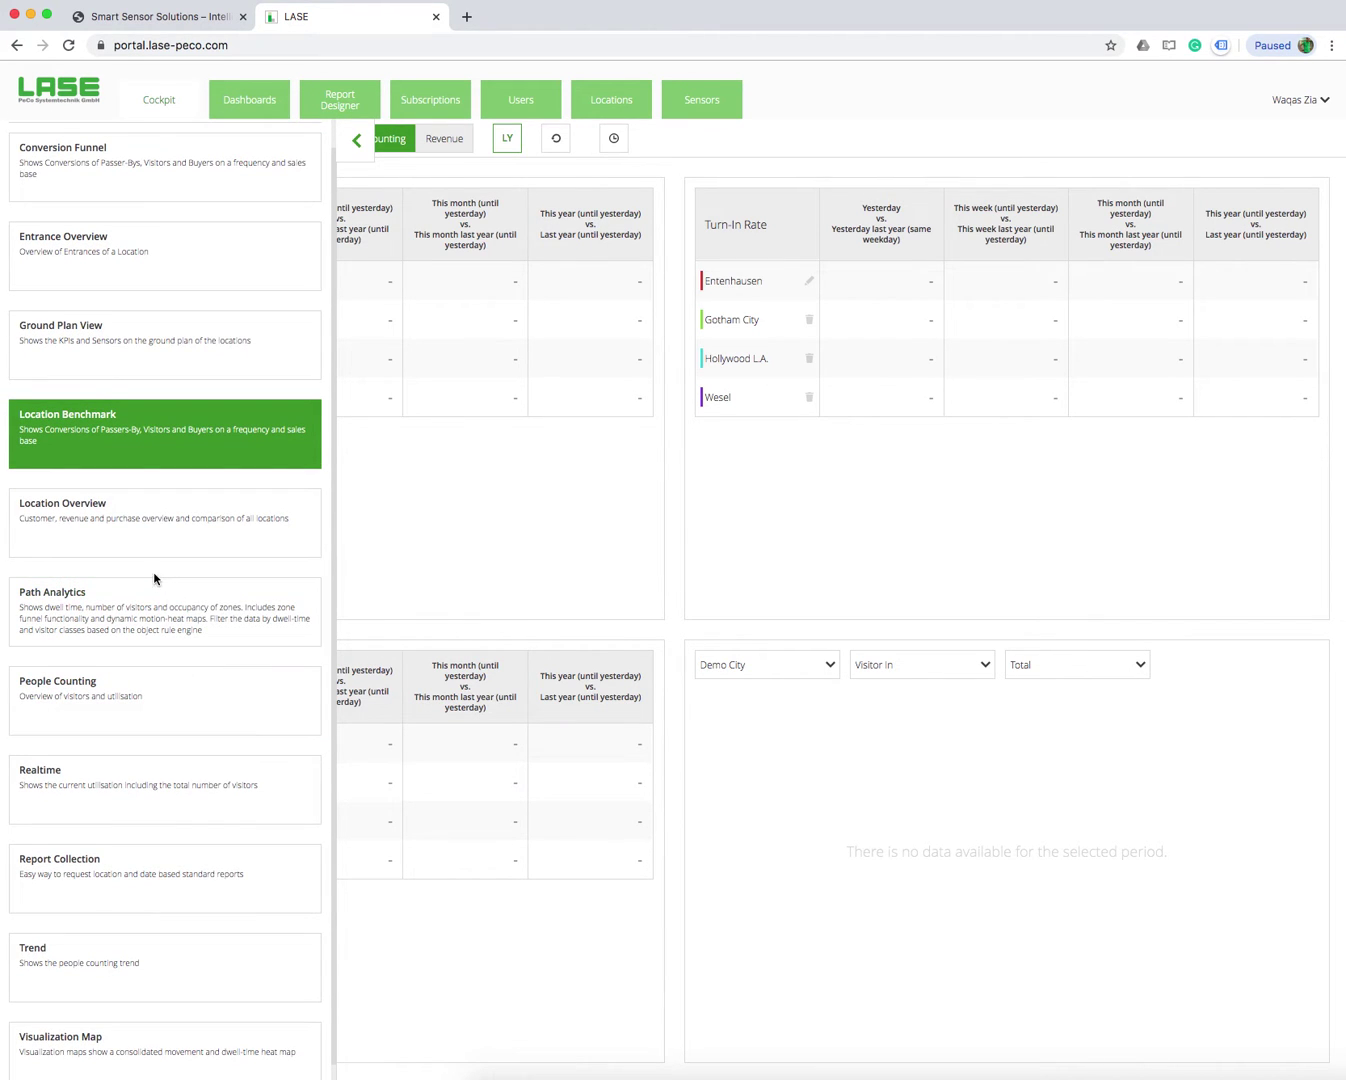
scroll(153, 579, up, 1)
scroll(154, 578, up, 1)
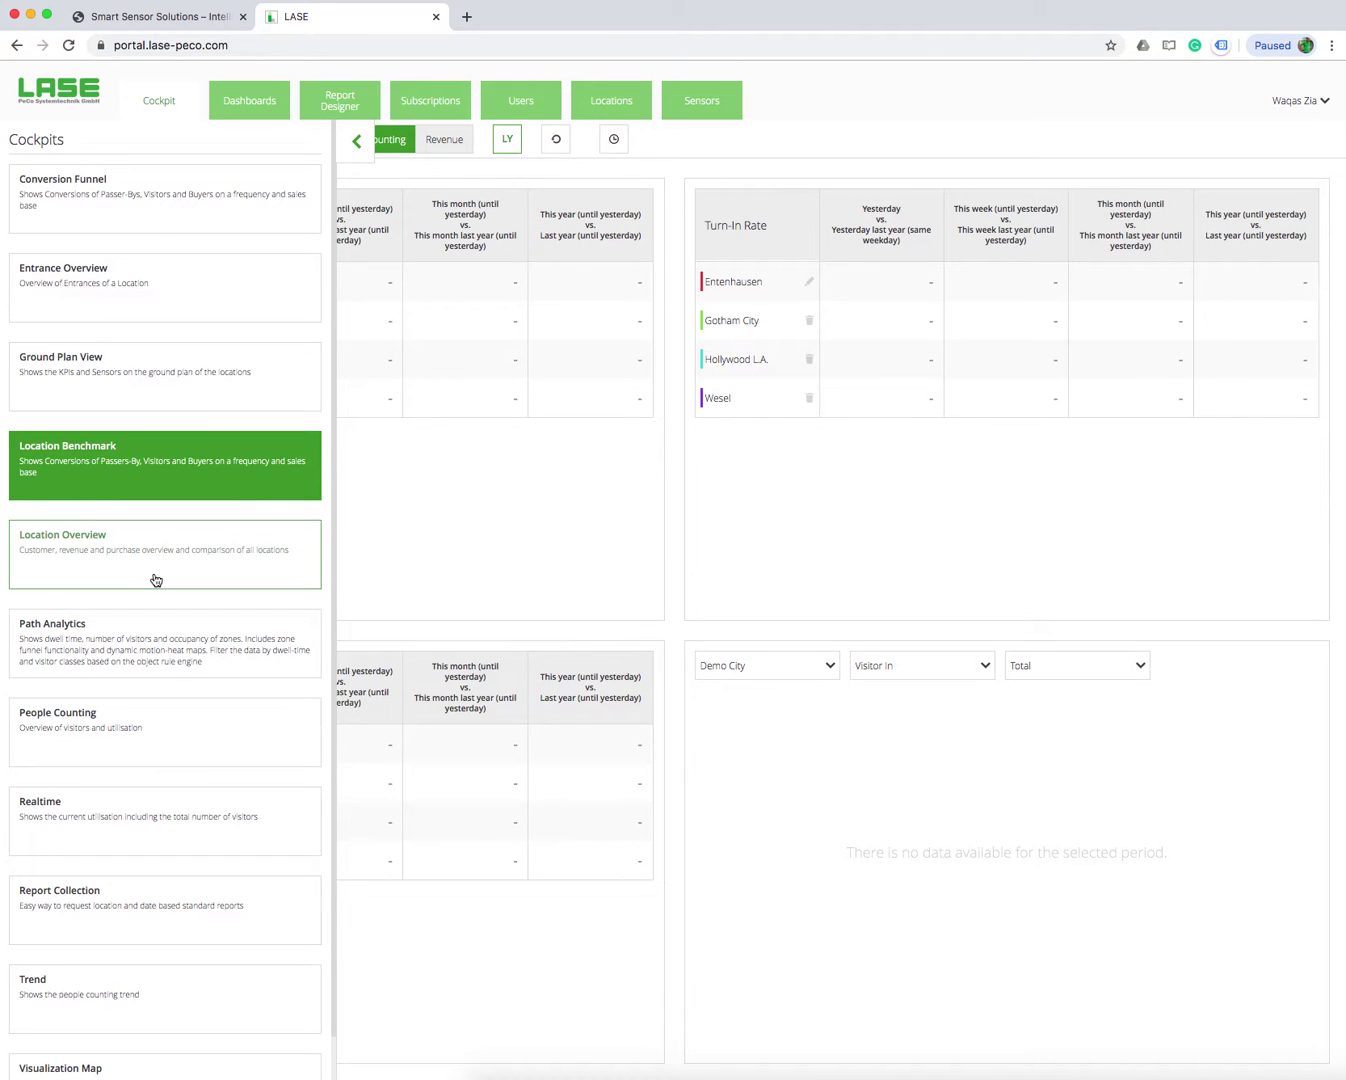
click(181, 899)
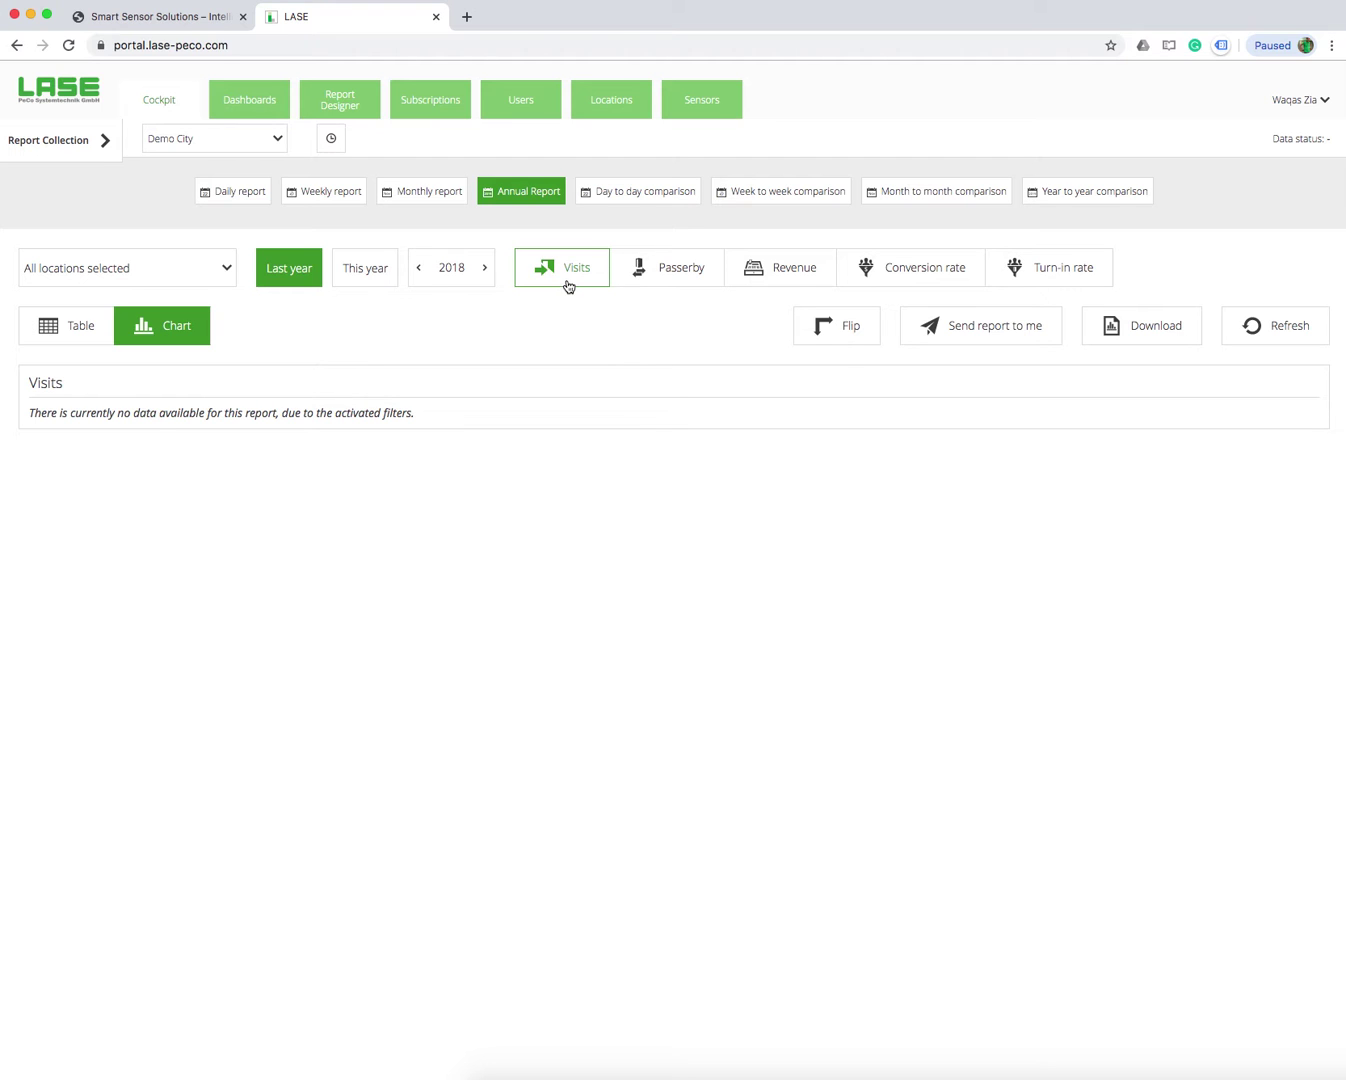
Display the 2018 annual report for Passerby and inspect the monthly values of each location in the chart
click(684, 282)
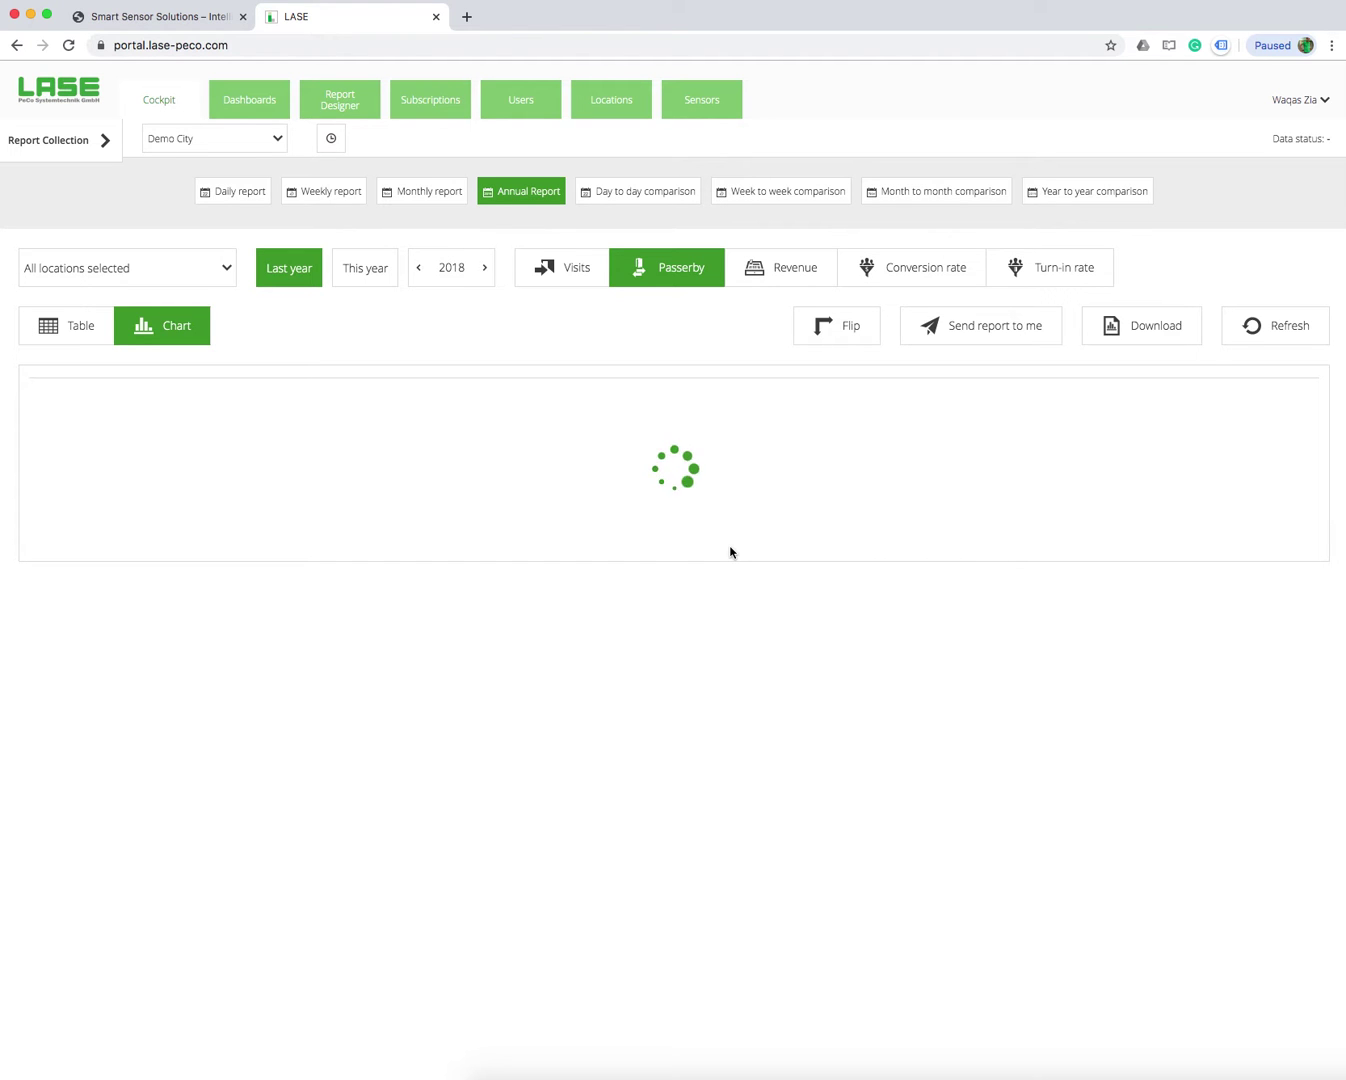
mouse_move(730, 553)
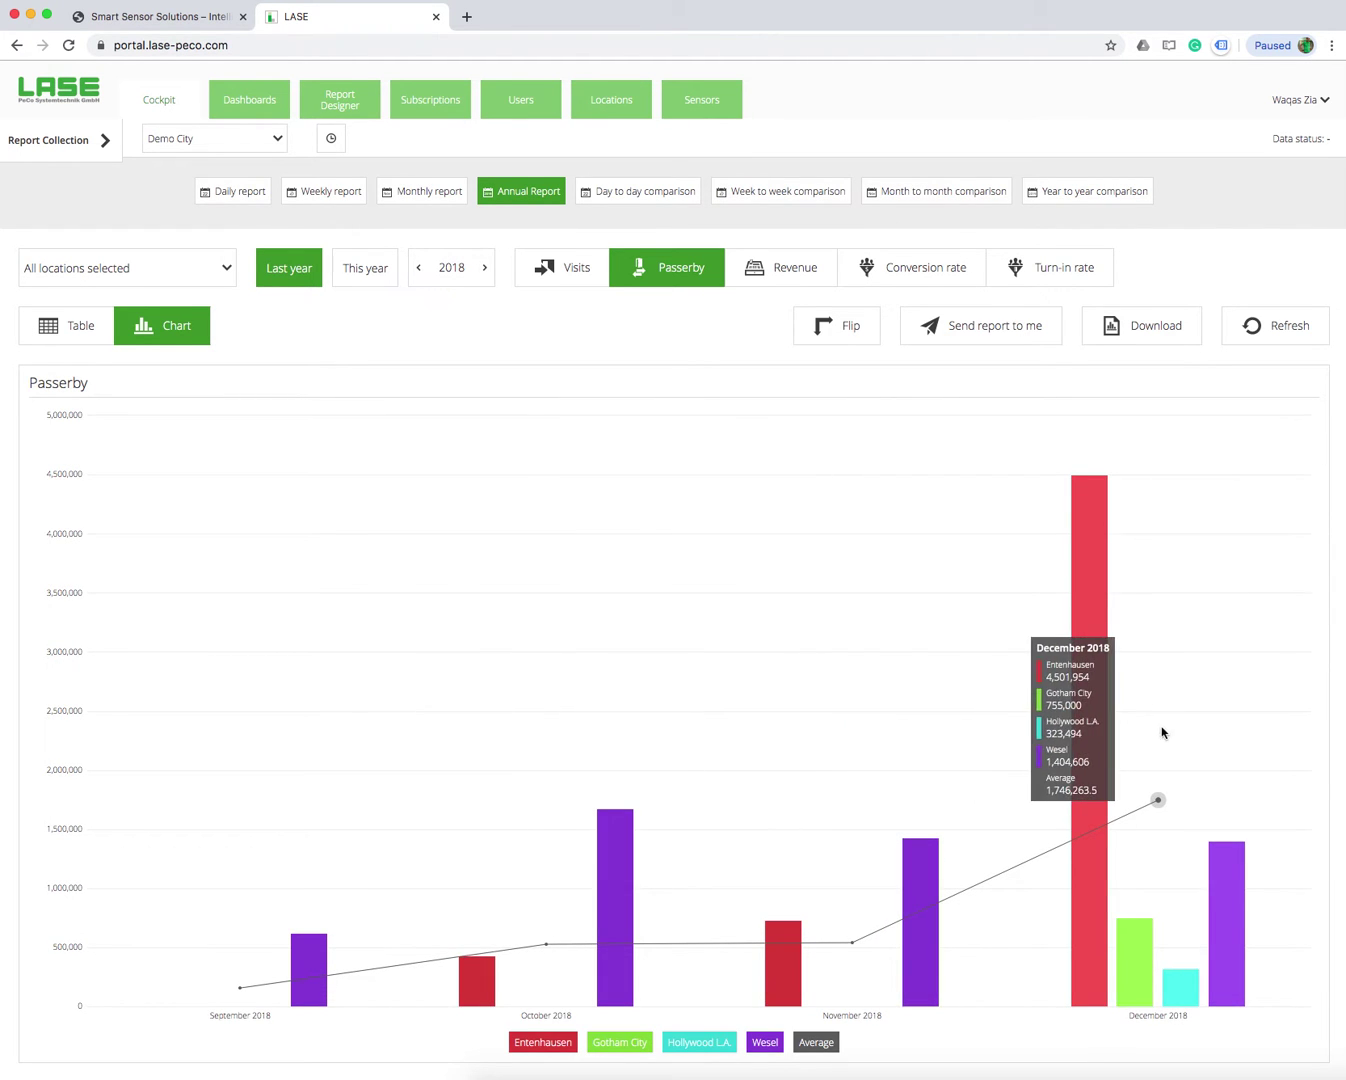
mouse_move(266, 818)
mouse_move(564, 871)
mouse_move(920, 846)
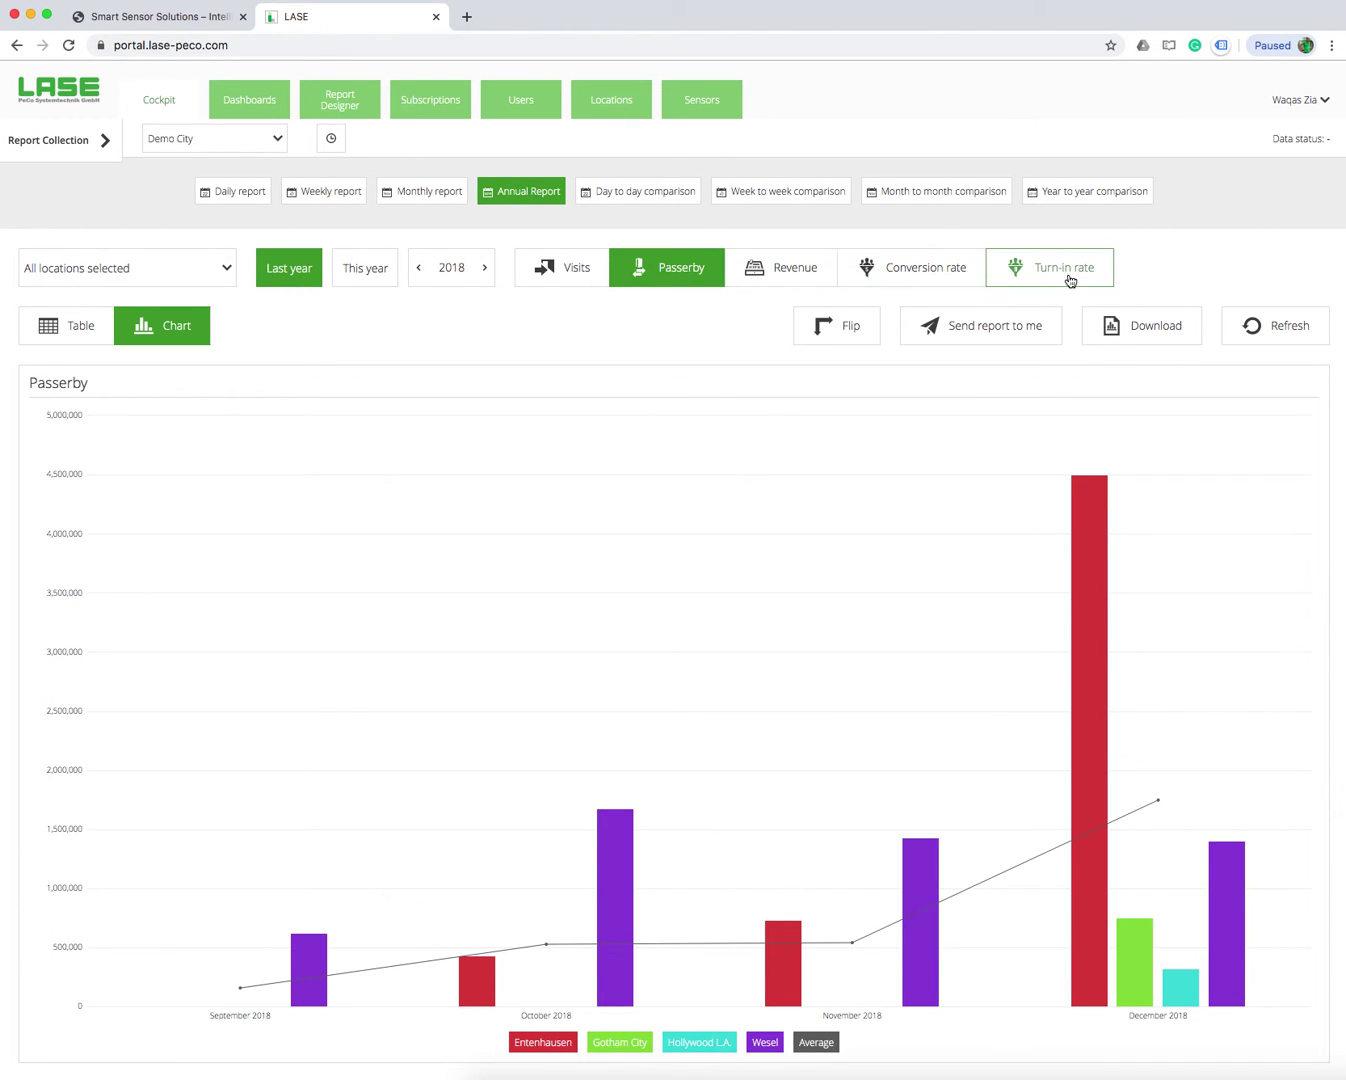
mouse_move(1007, 501)
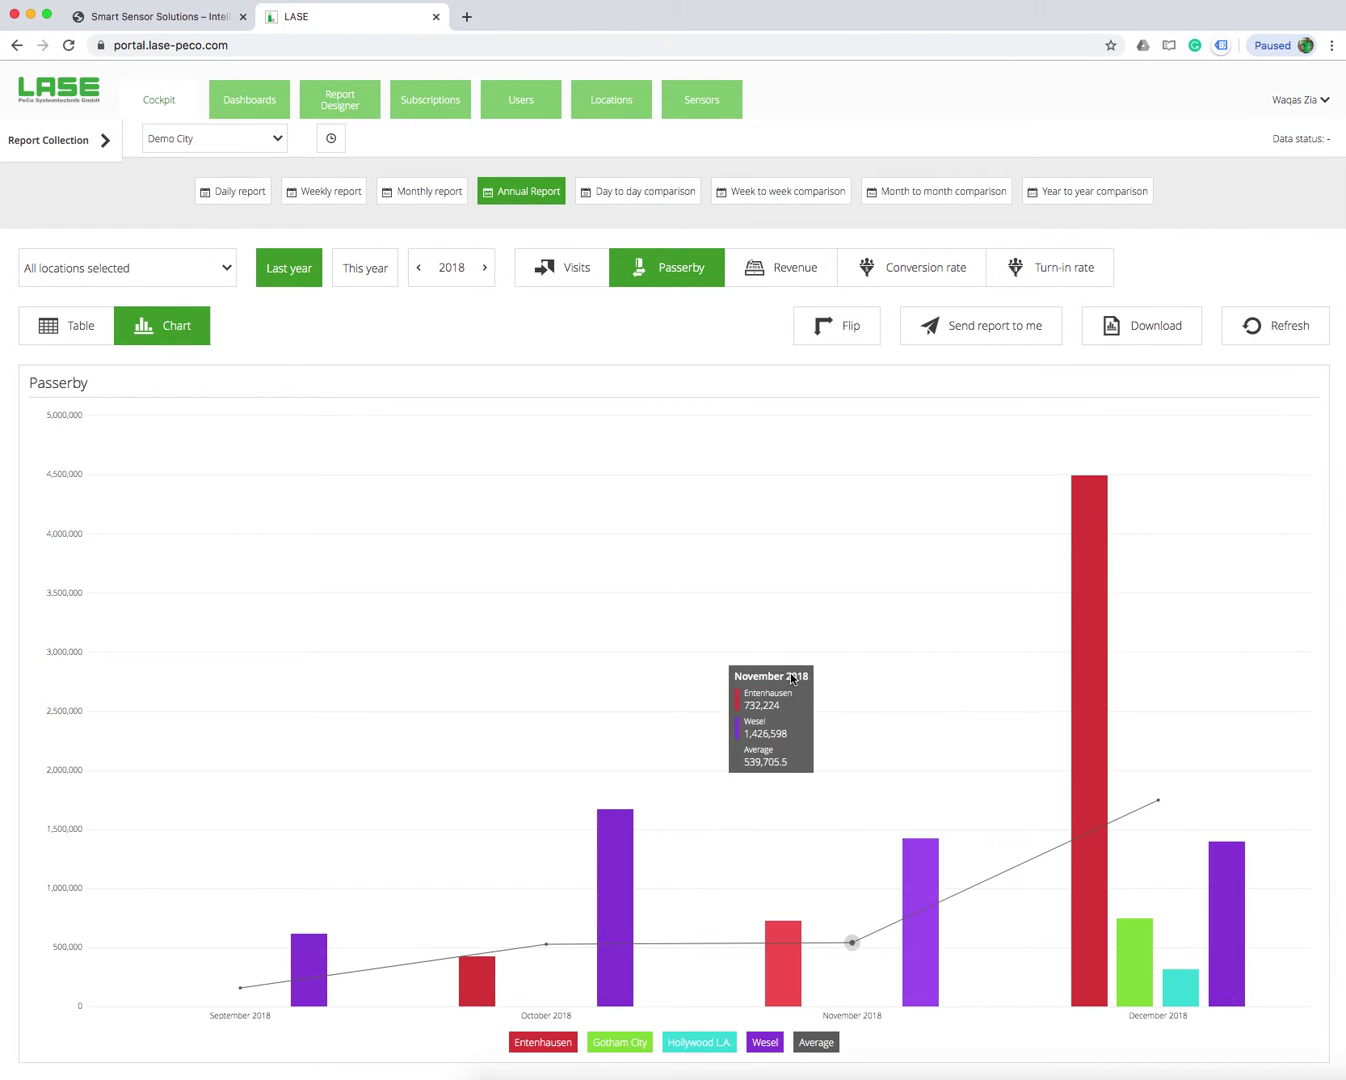
Try to open the Path Analytics cockpit, and dismiss the permission notice and the cockpit selection help
click(94, 142)
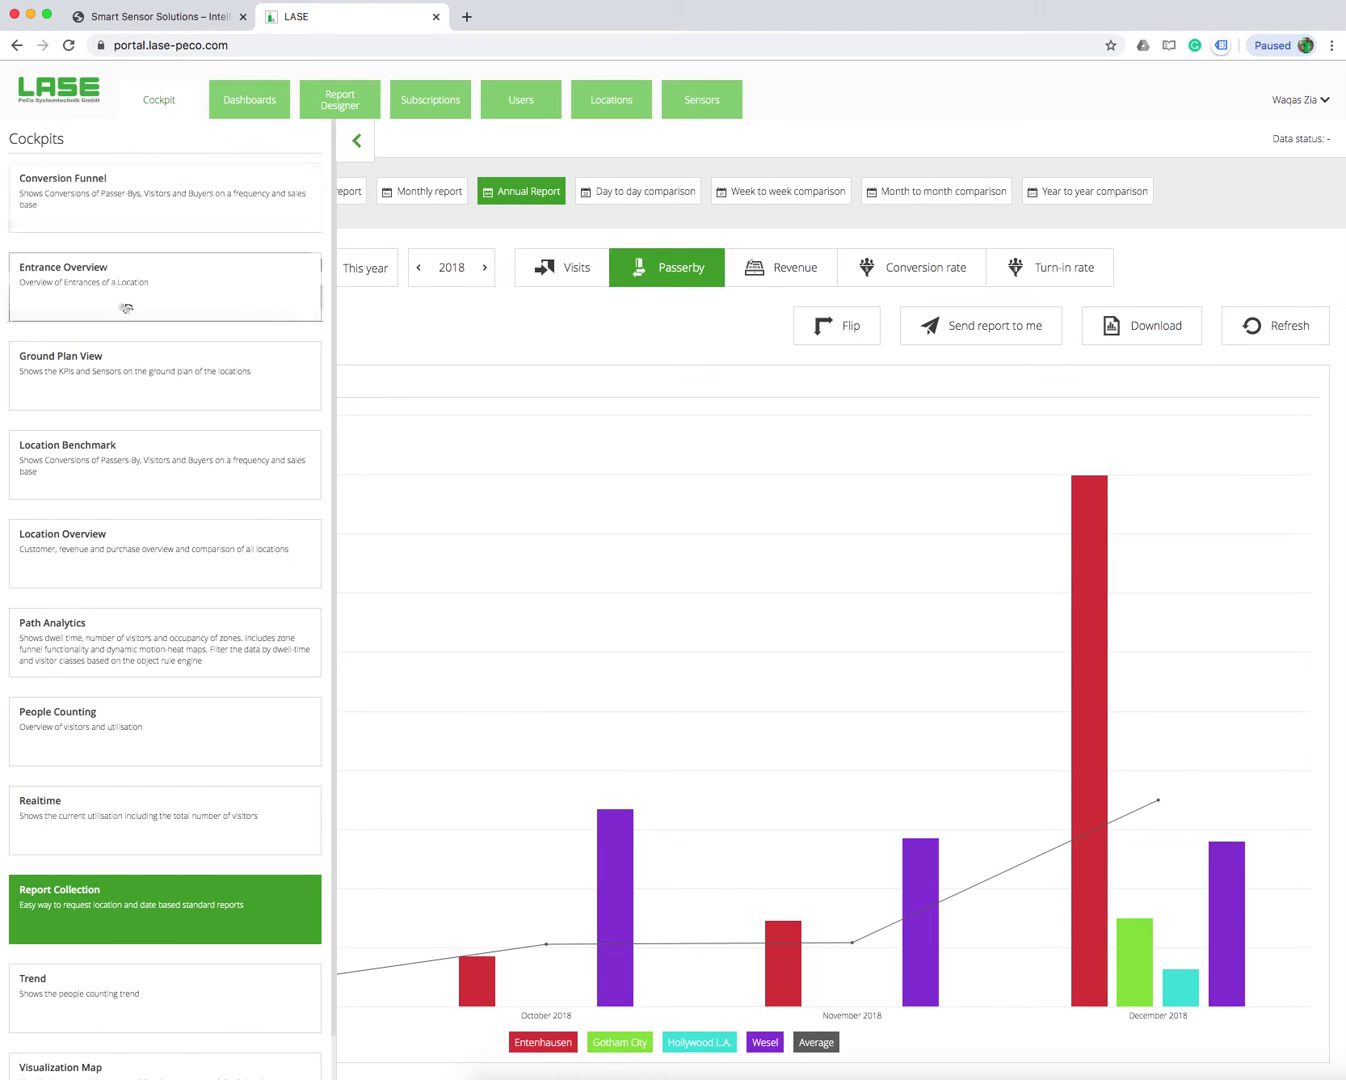
scroll(116, 457, down, 1)
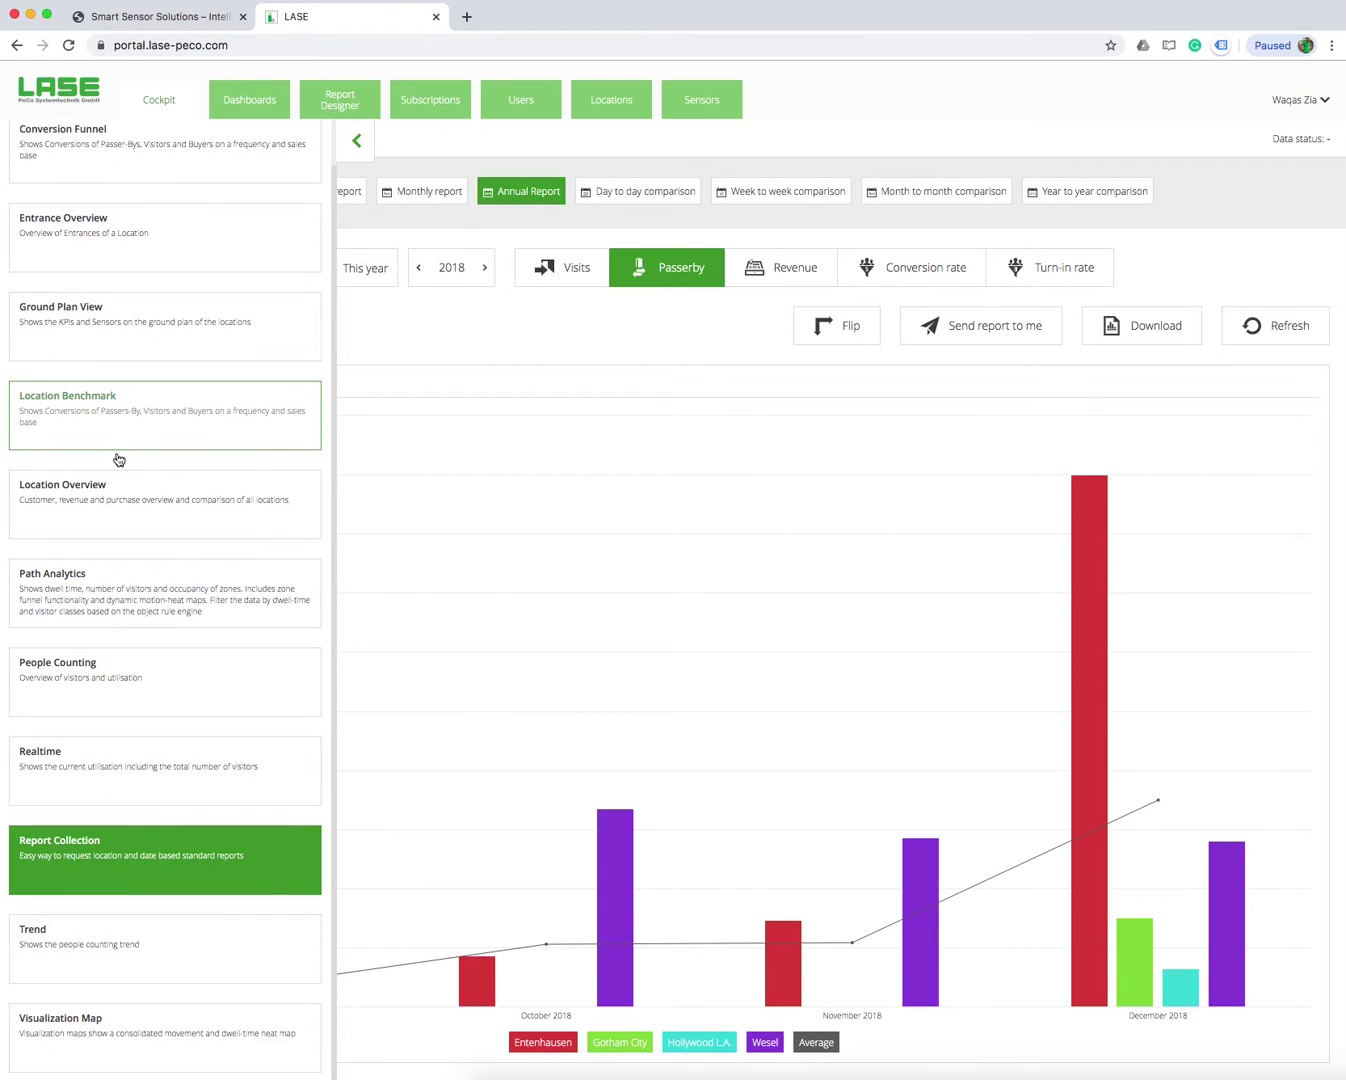
scroll(118, 459, up, 1)
scroll(117, 459, down, 1)
scroll(147, 738, up, 1)
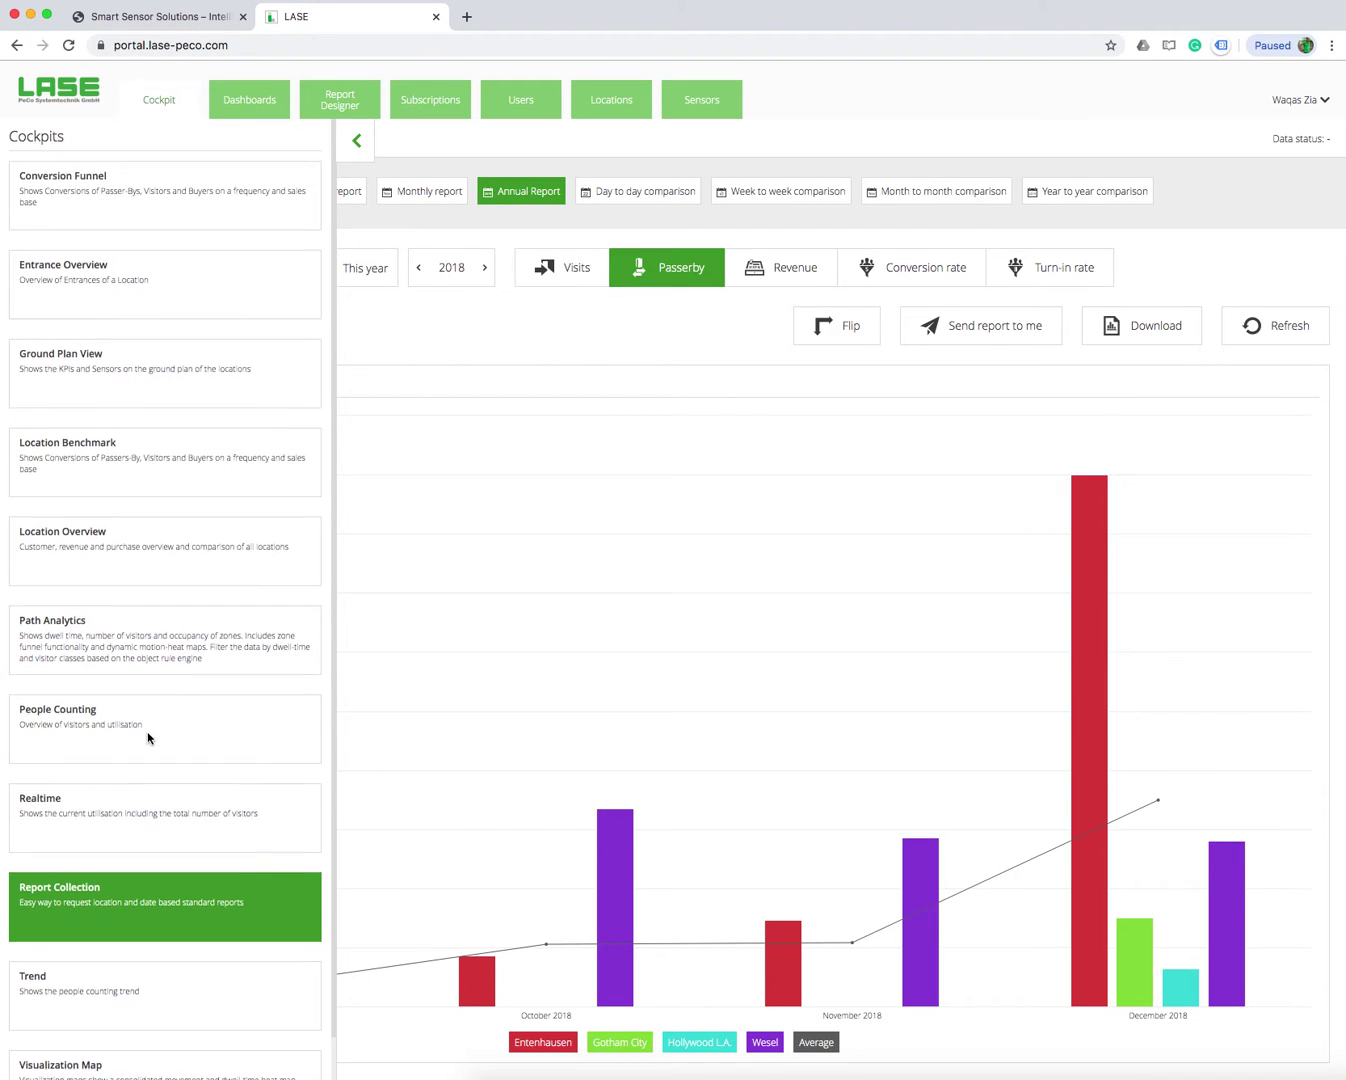
scroll(147, 738, down, 1)
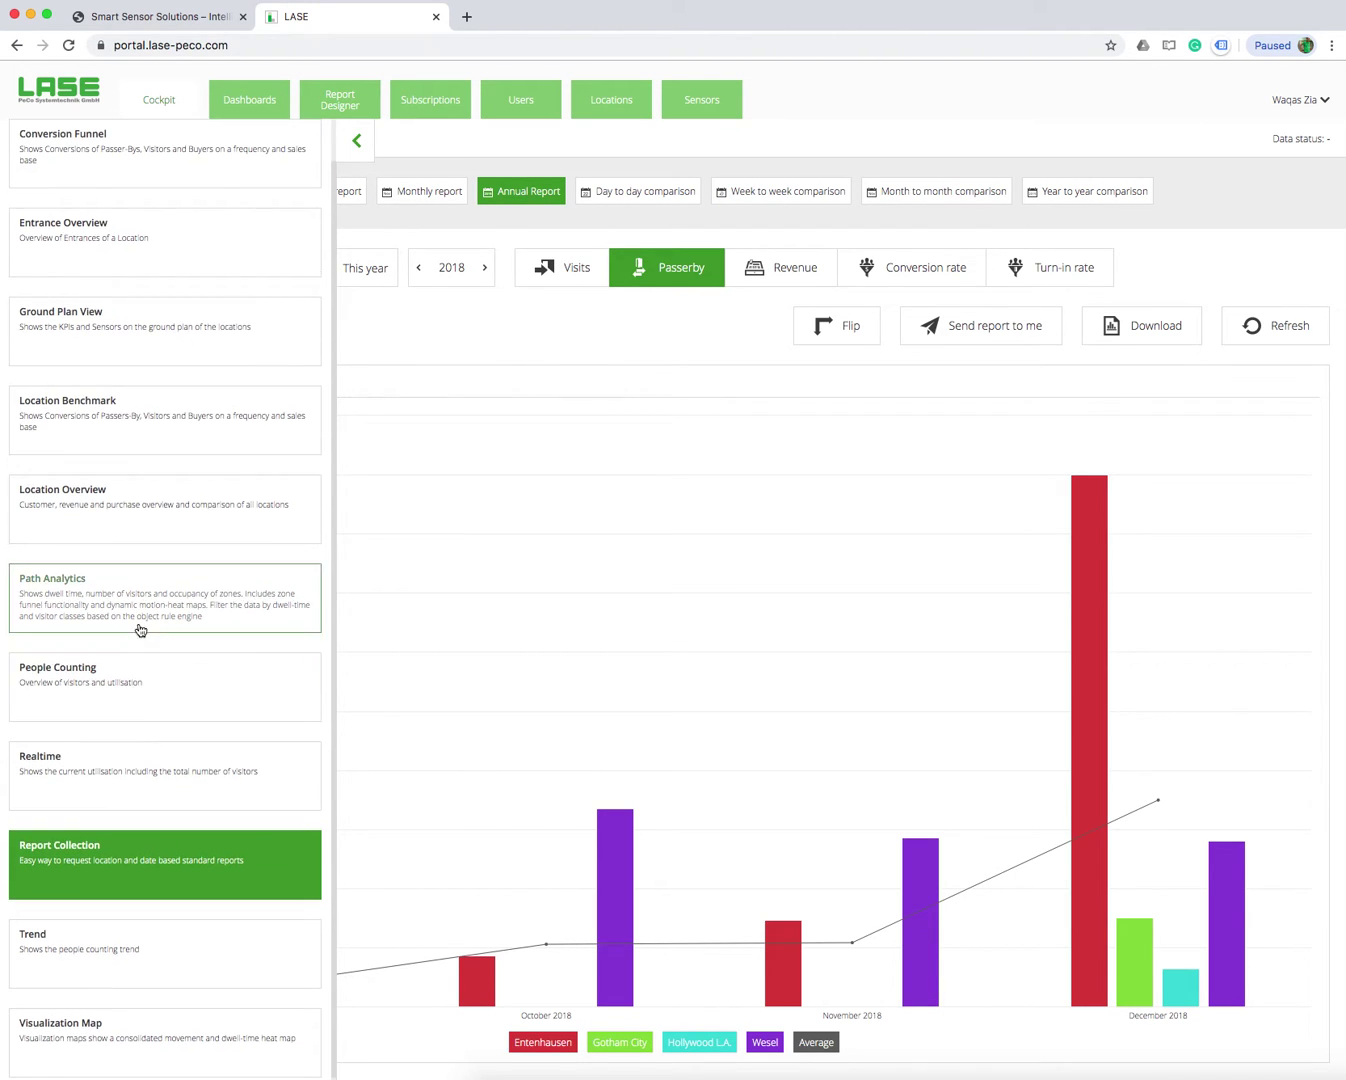
click(141, 590)
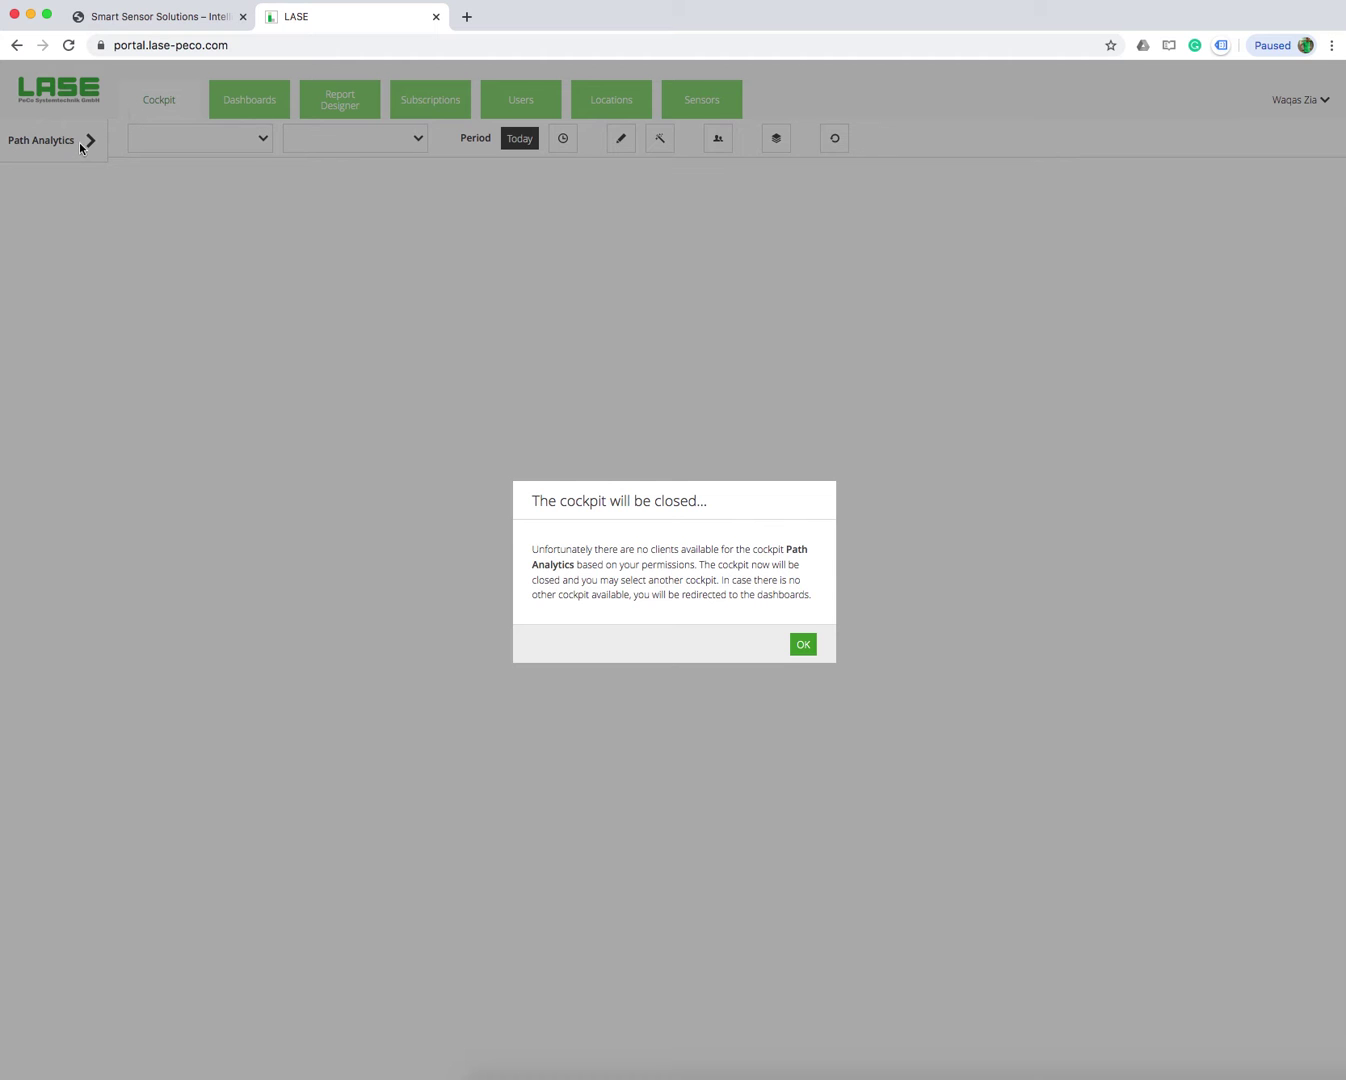
click(803, 645)
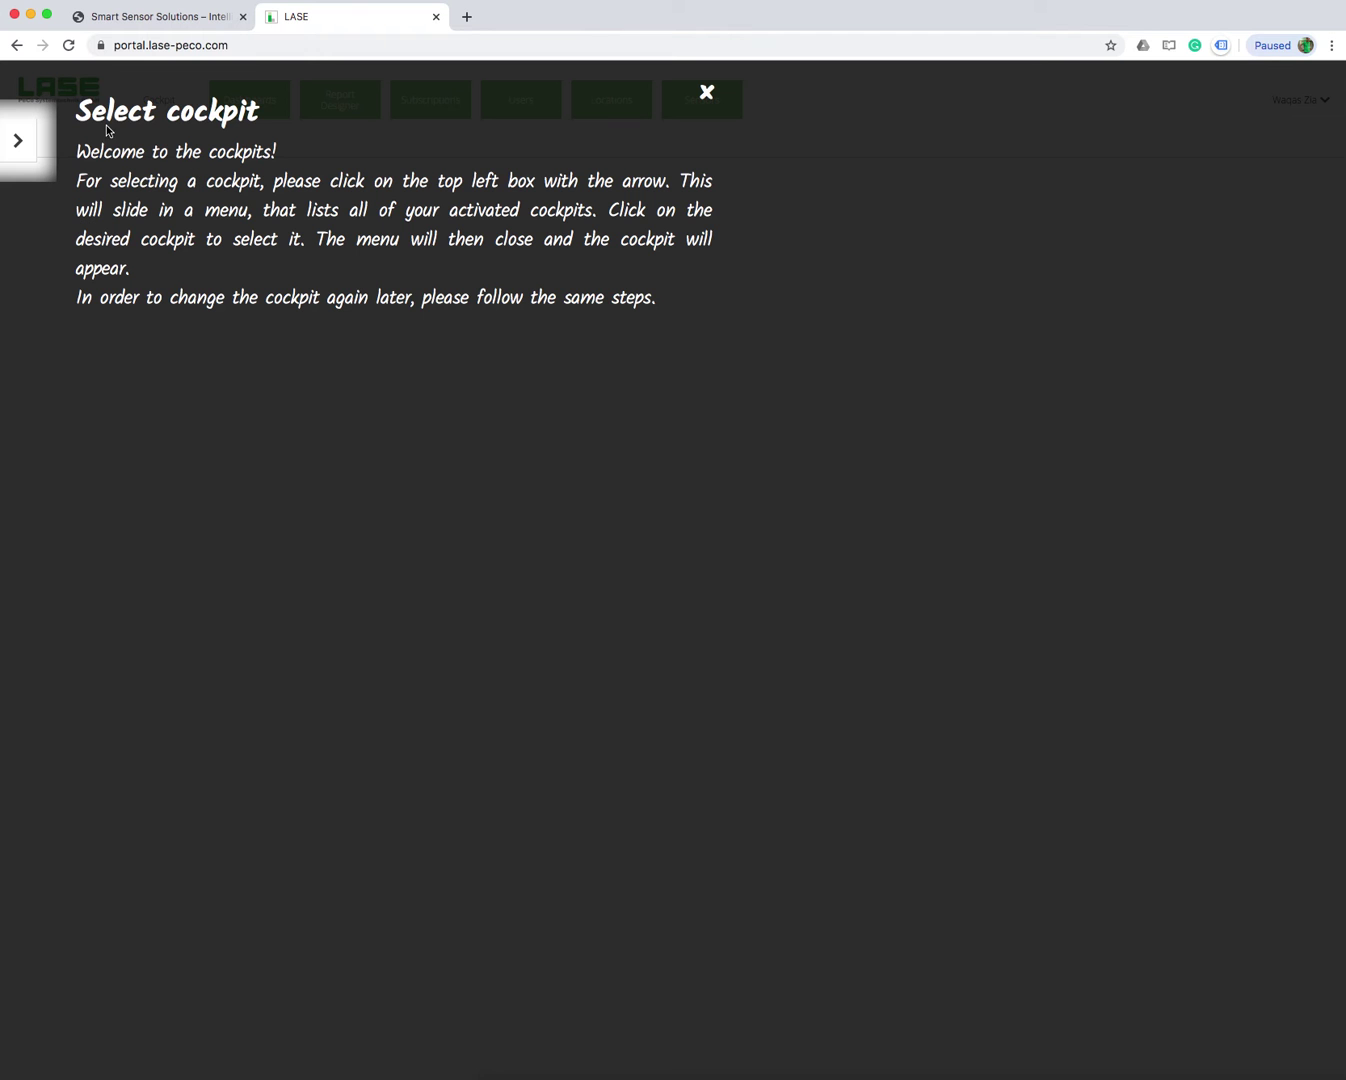
click(711, 94)
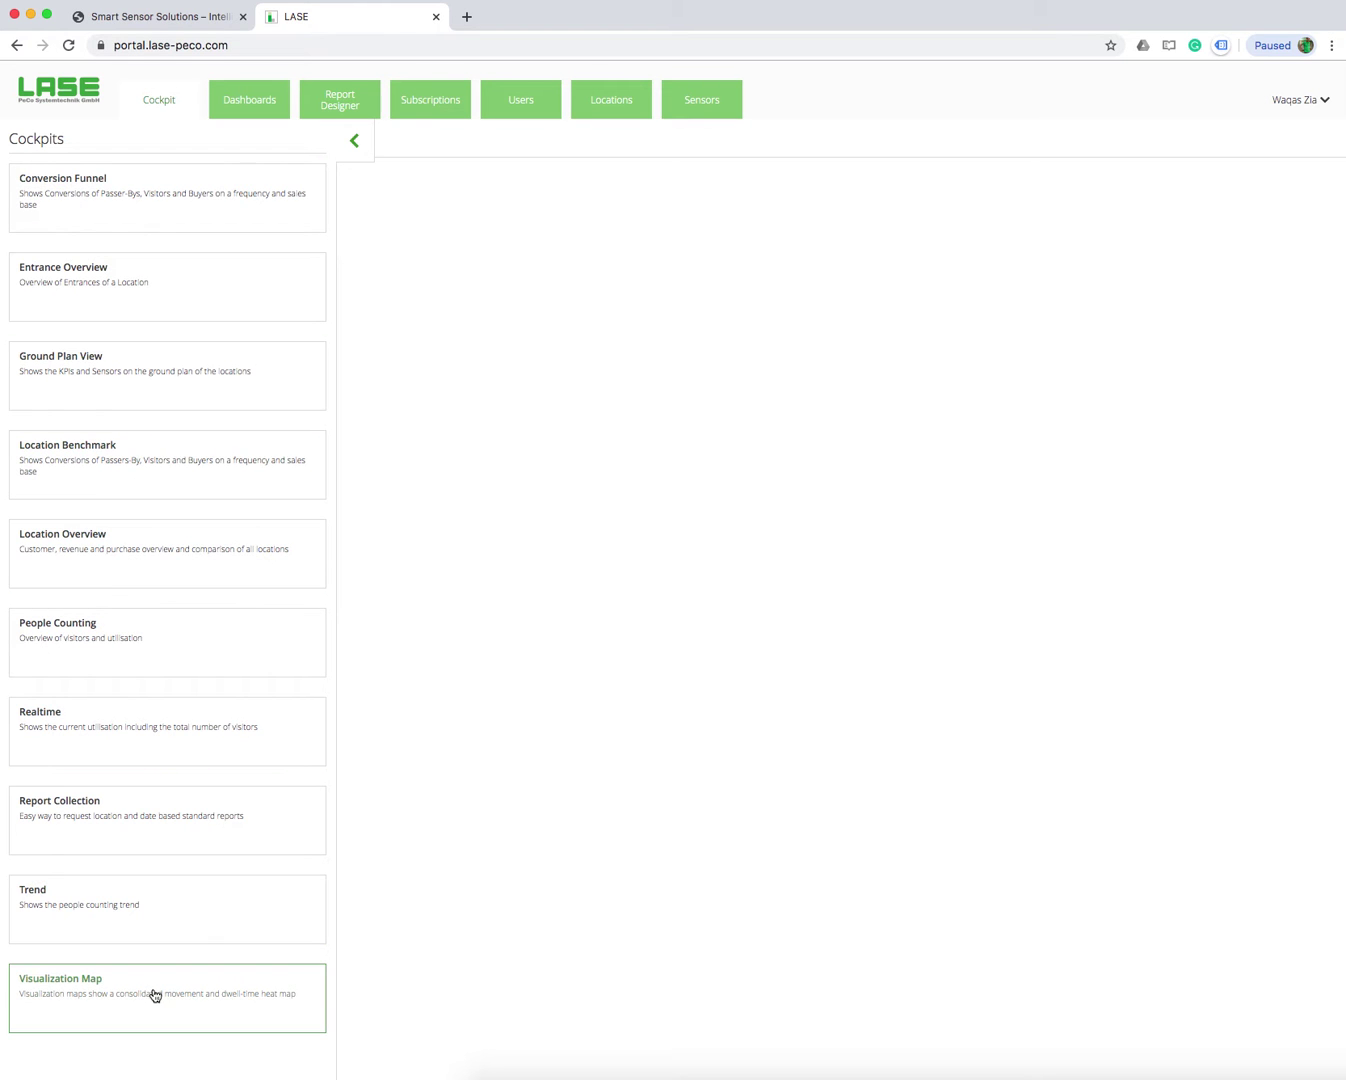
Open the Conversion Funnel cockpit and set the metric of its location comparison to Visitor In
click(112, 209)
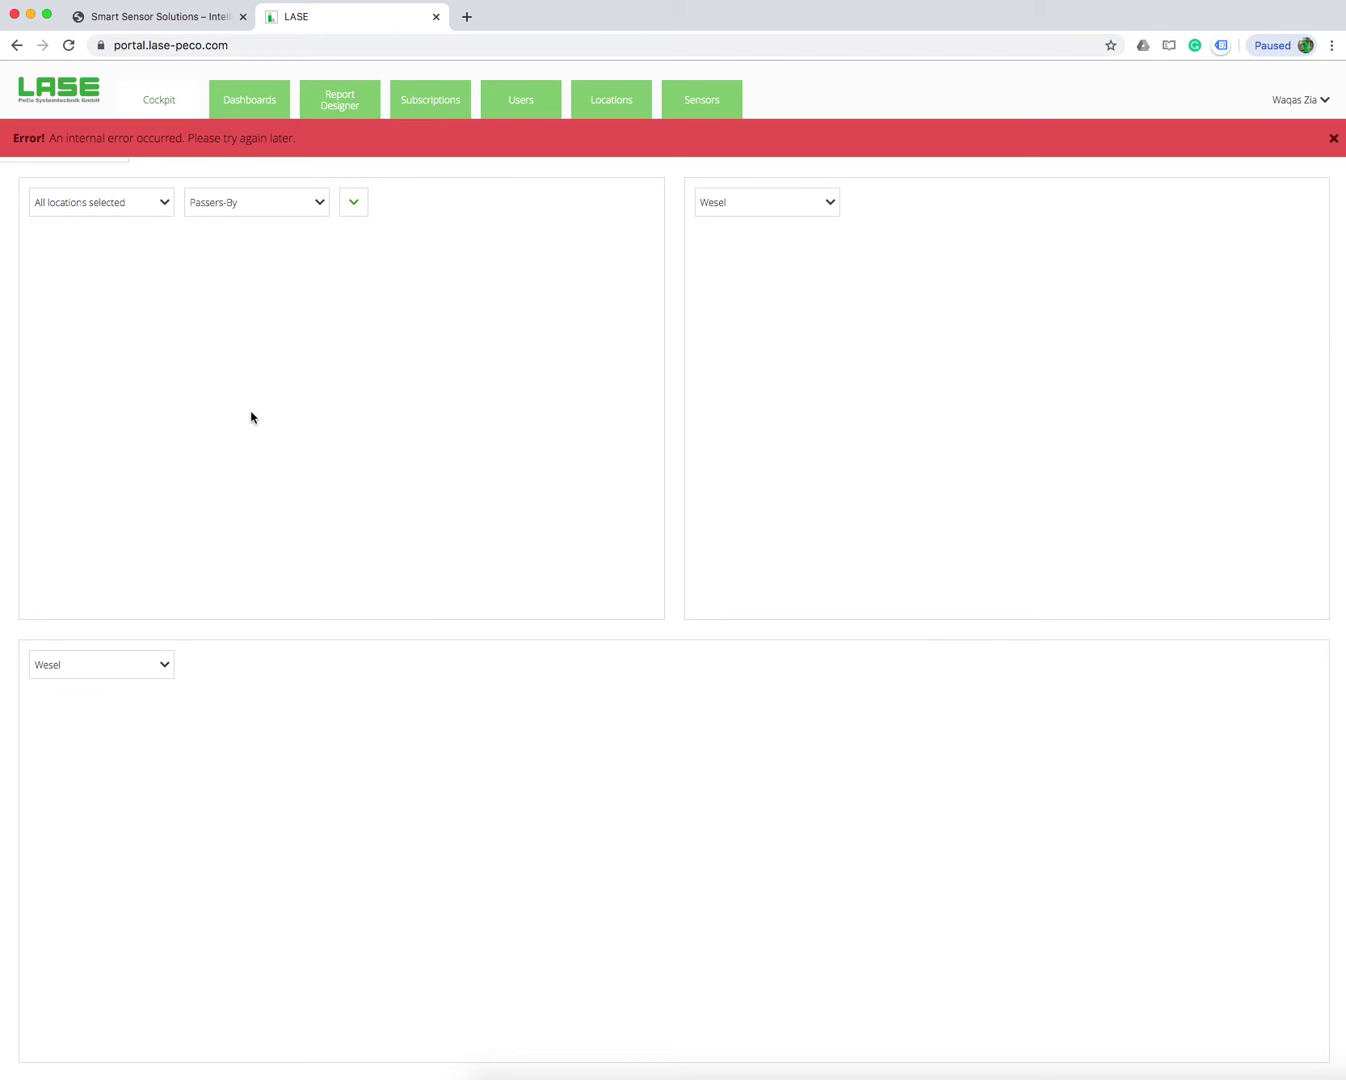
click(302, 206)
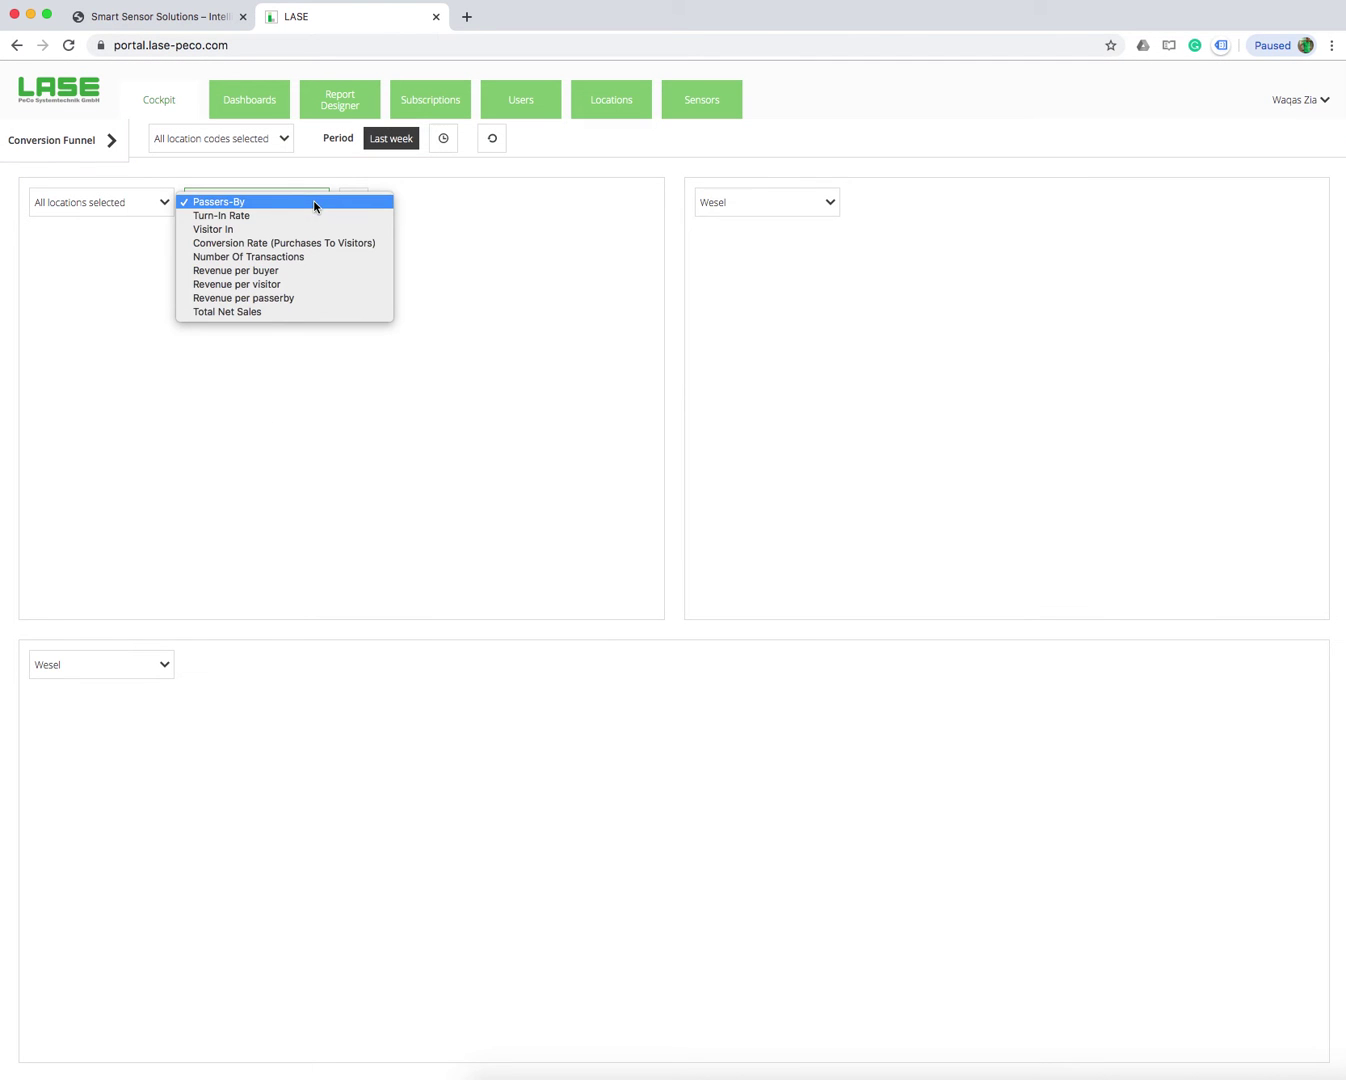
click(269, 228)
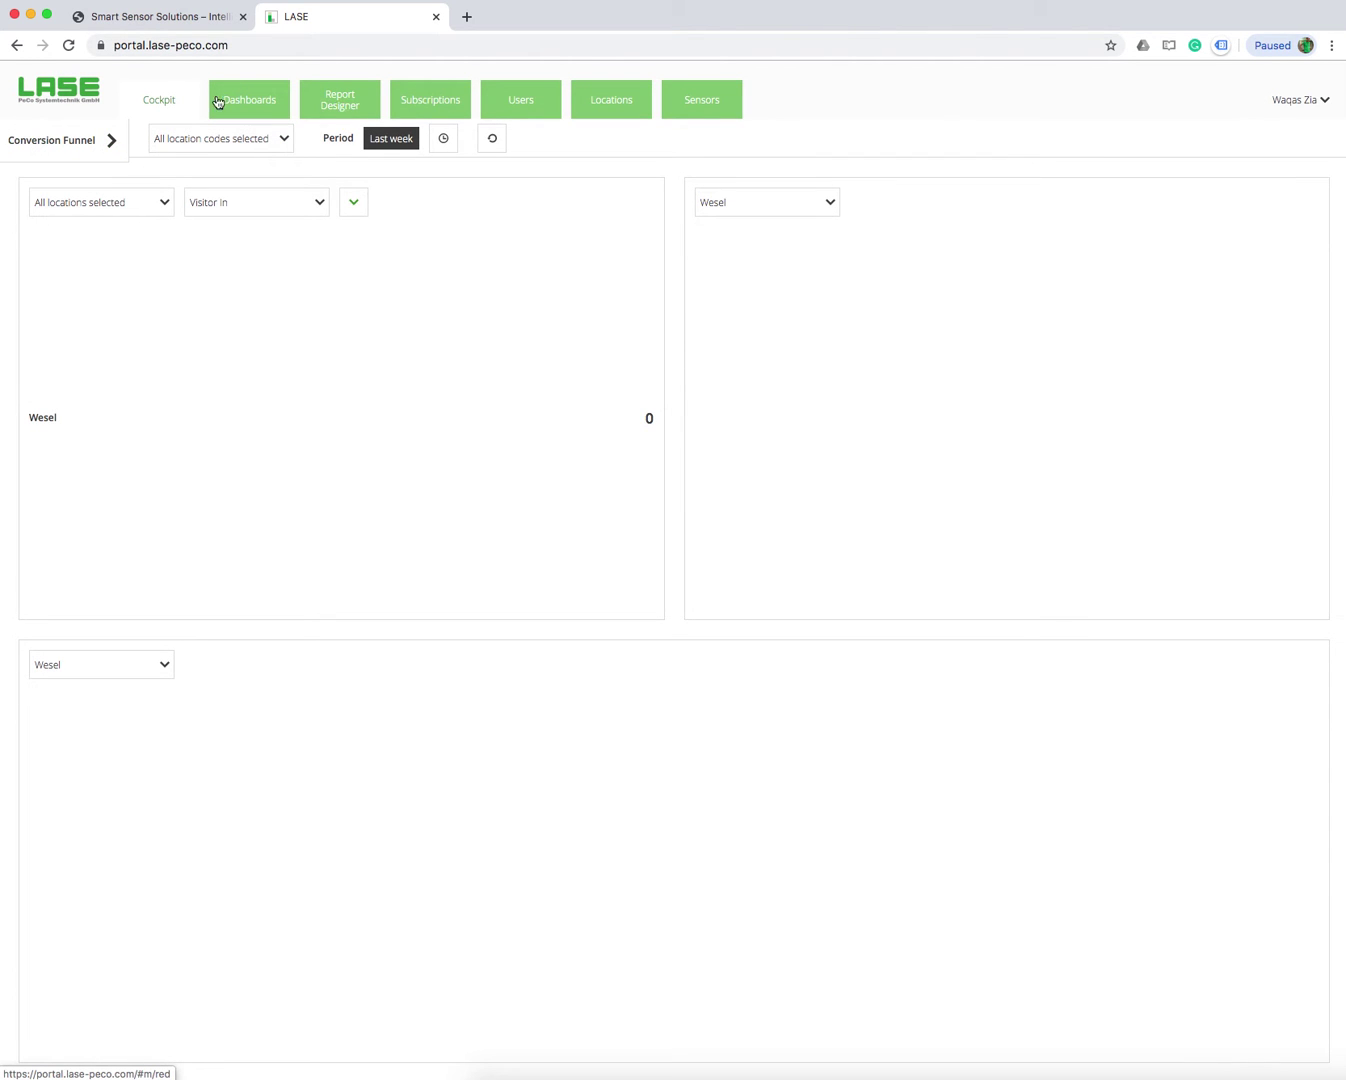
click(1325, 101)
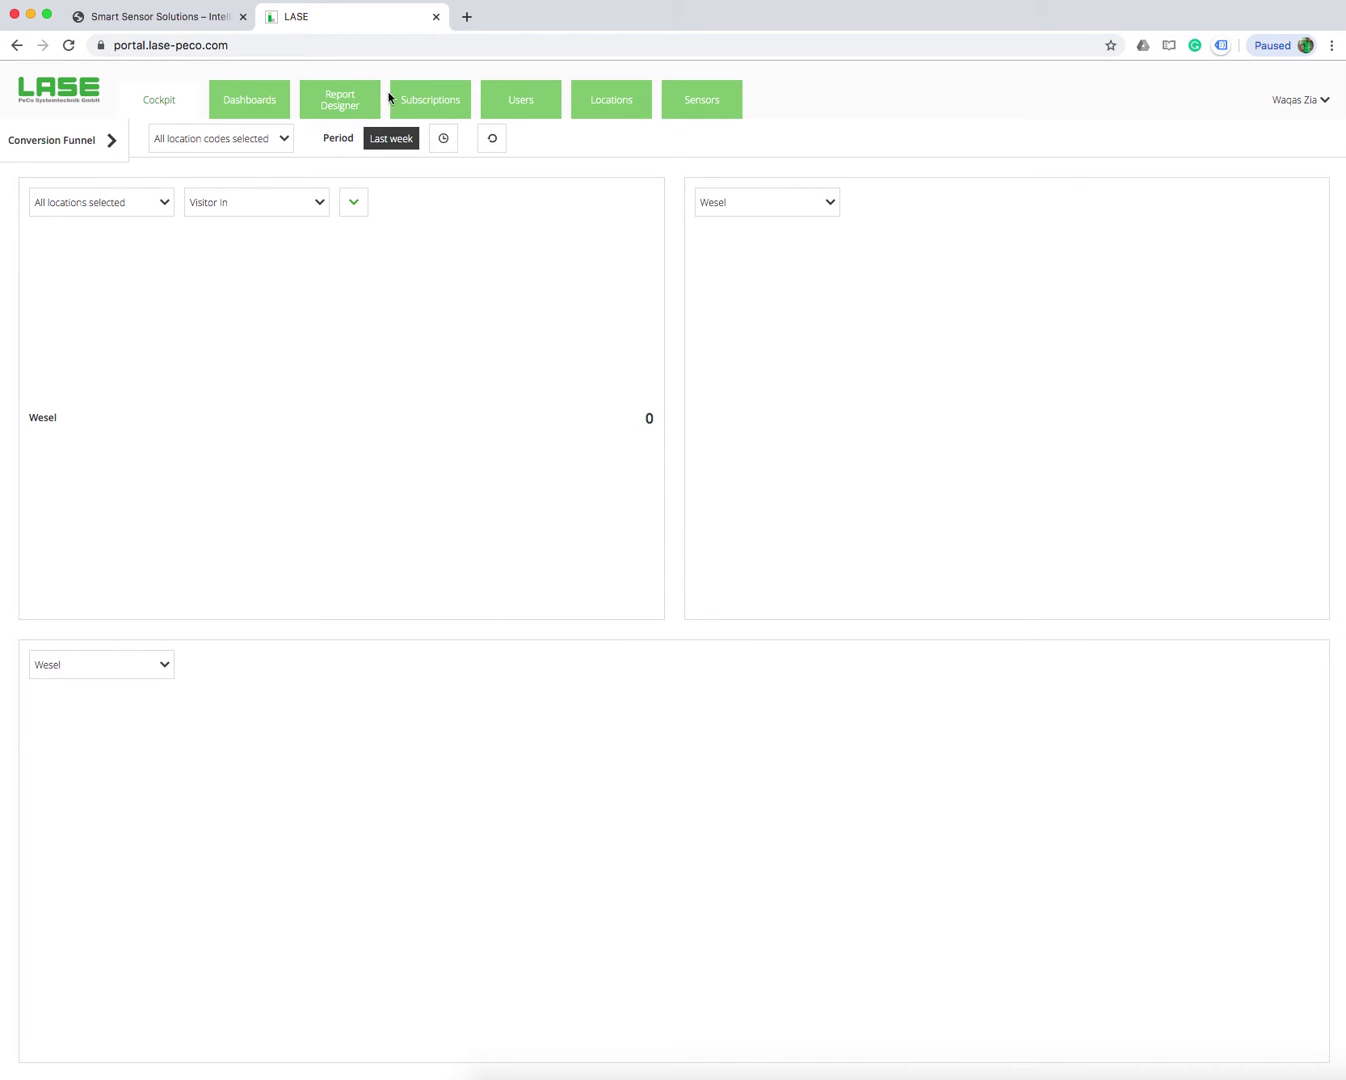
Open the dashboards and look through the Passers-By tables of the Demo City dashboard
click(262, 112)
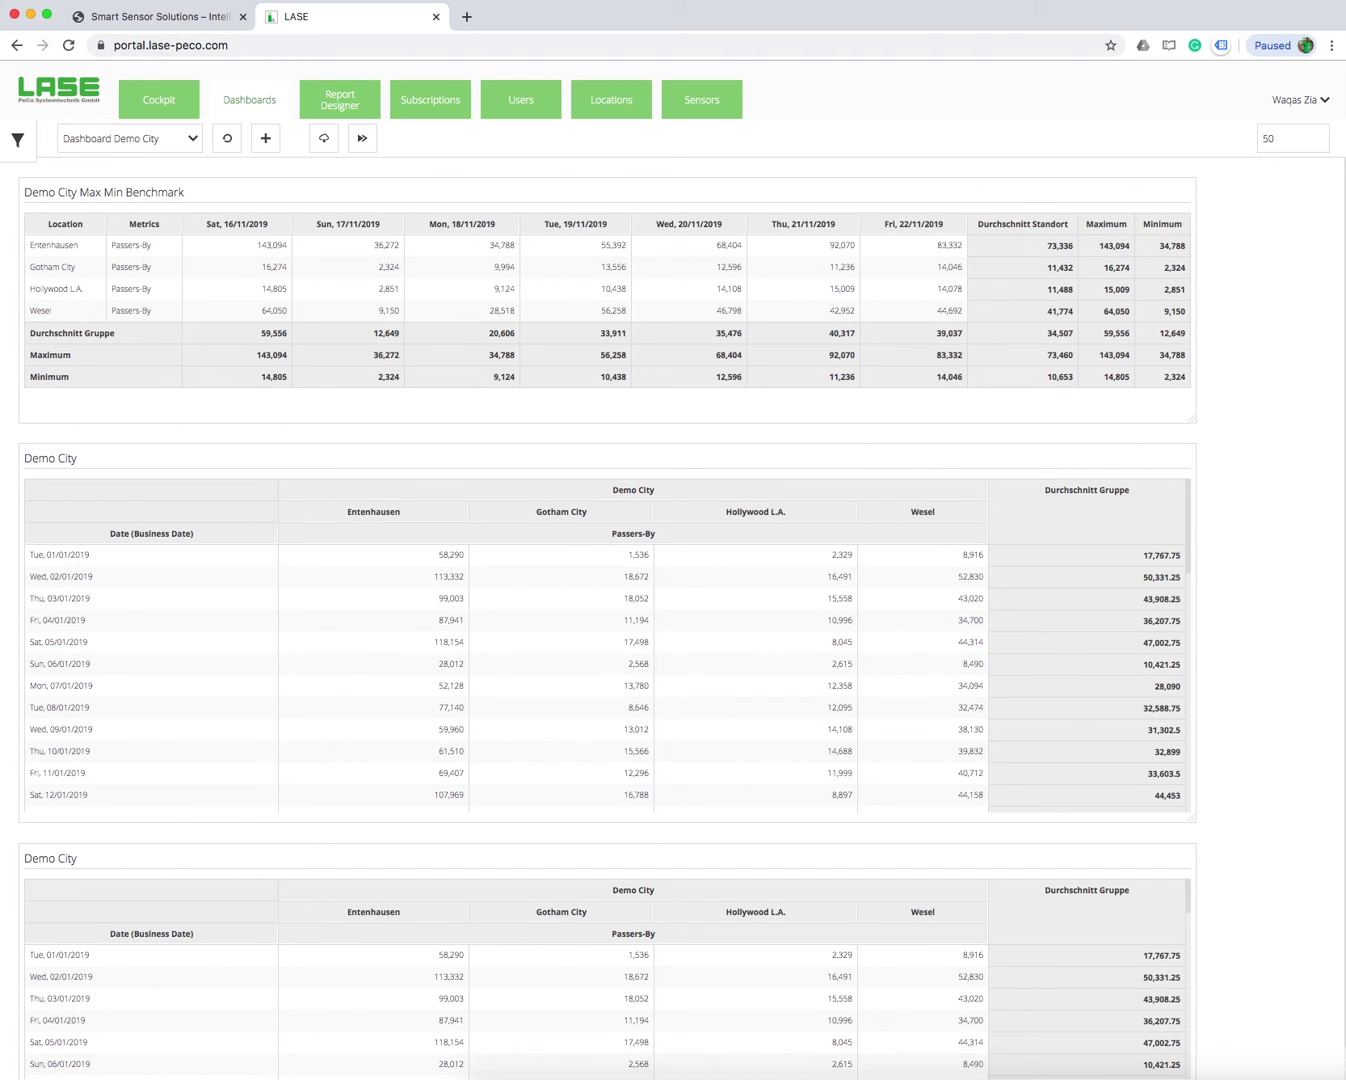
scroll(1162, 692, down, 1)
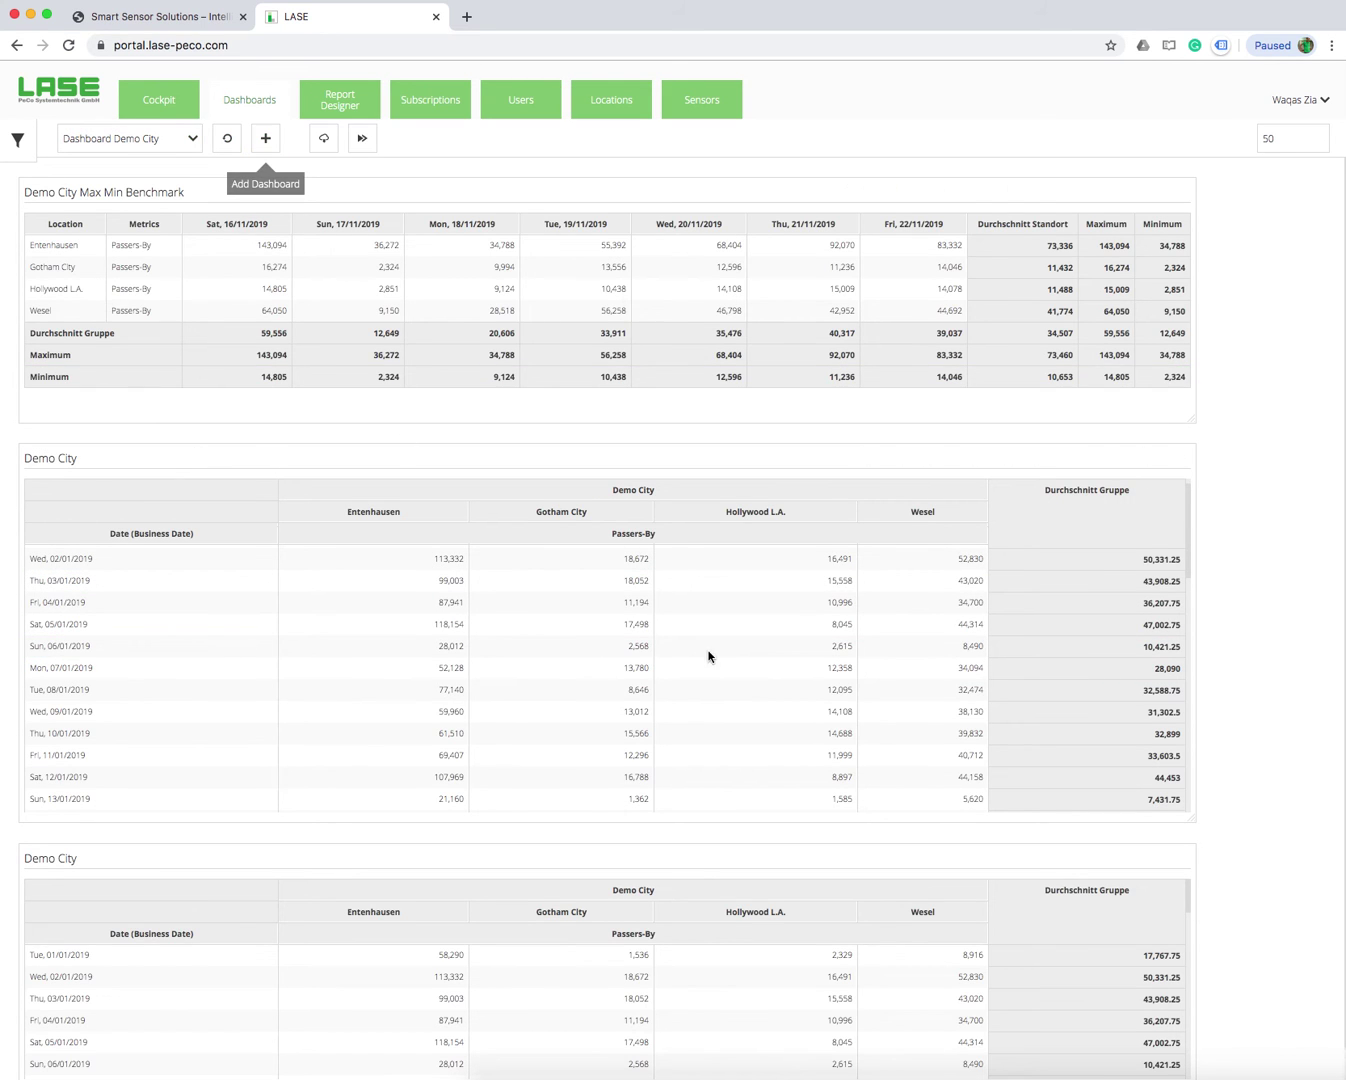
scroll(463, 580, down, 3)
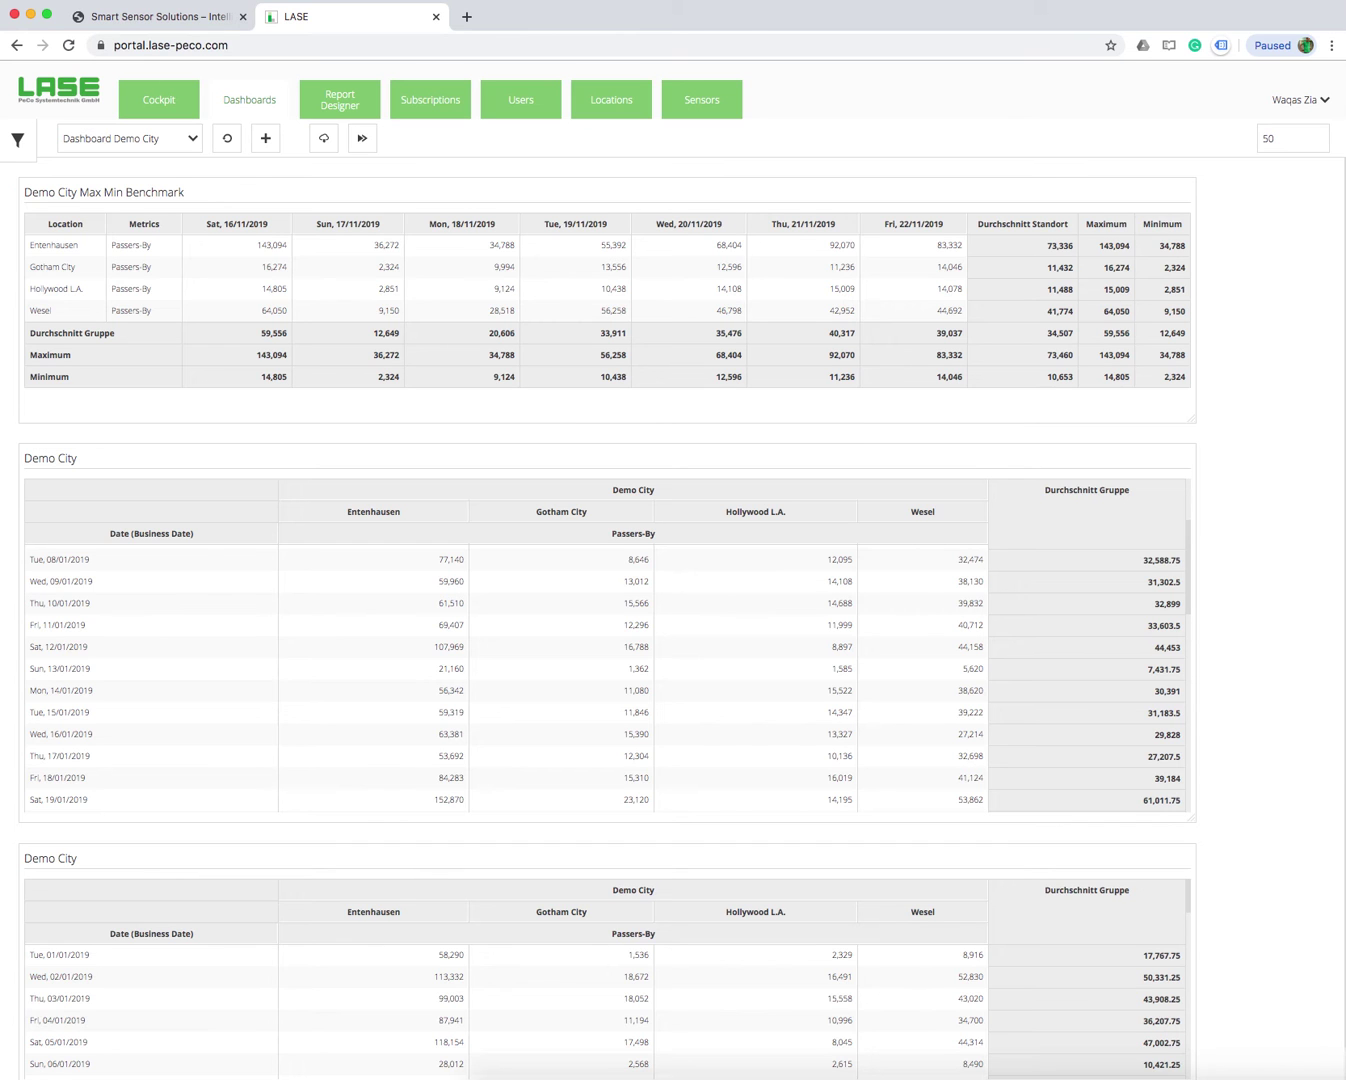
Start a new report on the Location data source in the Report Designer, discarding the changes to the Demo City Max Min Benchmark report
click(342, 102)
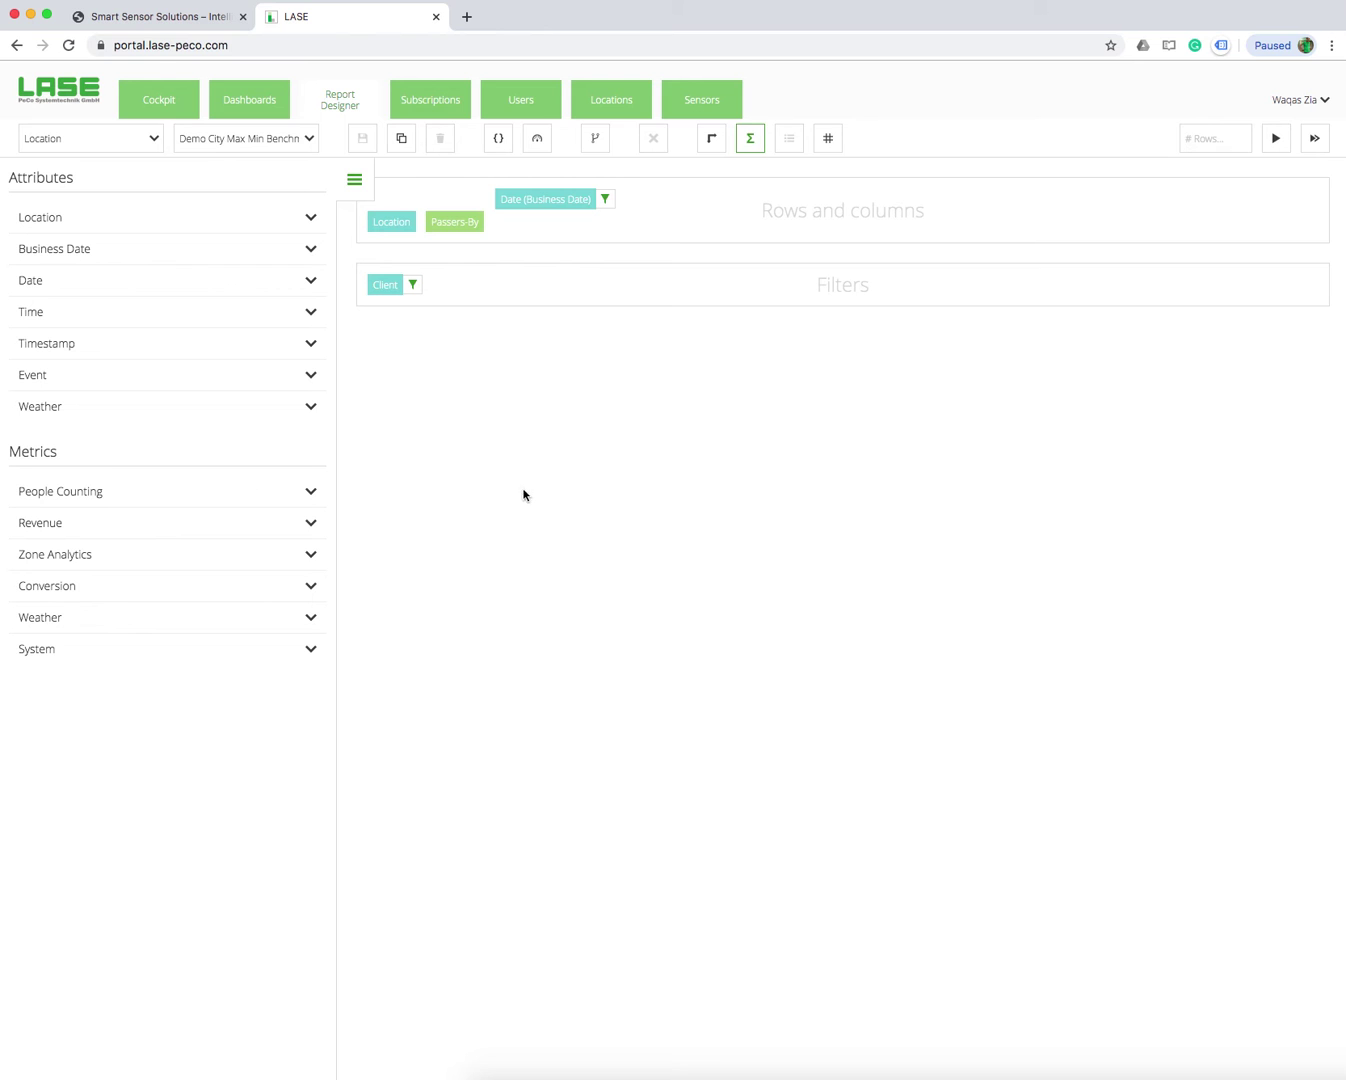
click(559, 203)
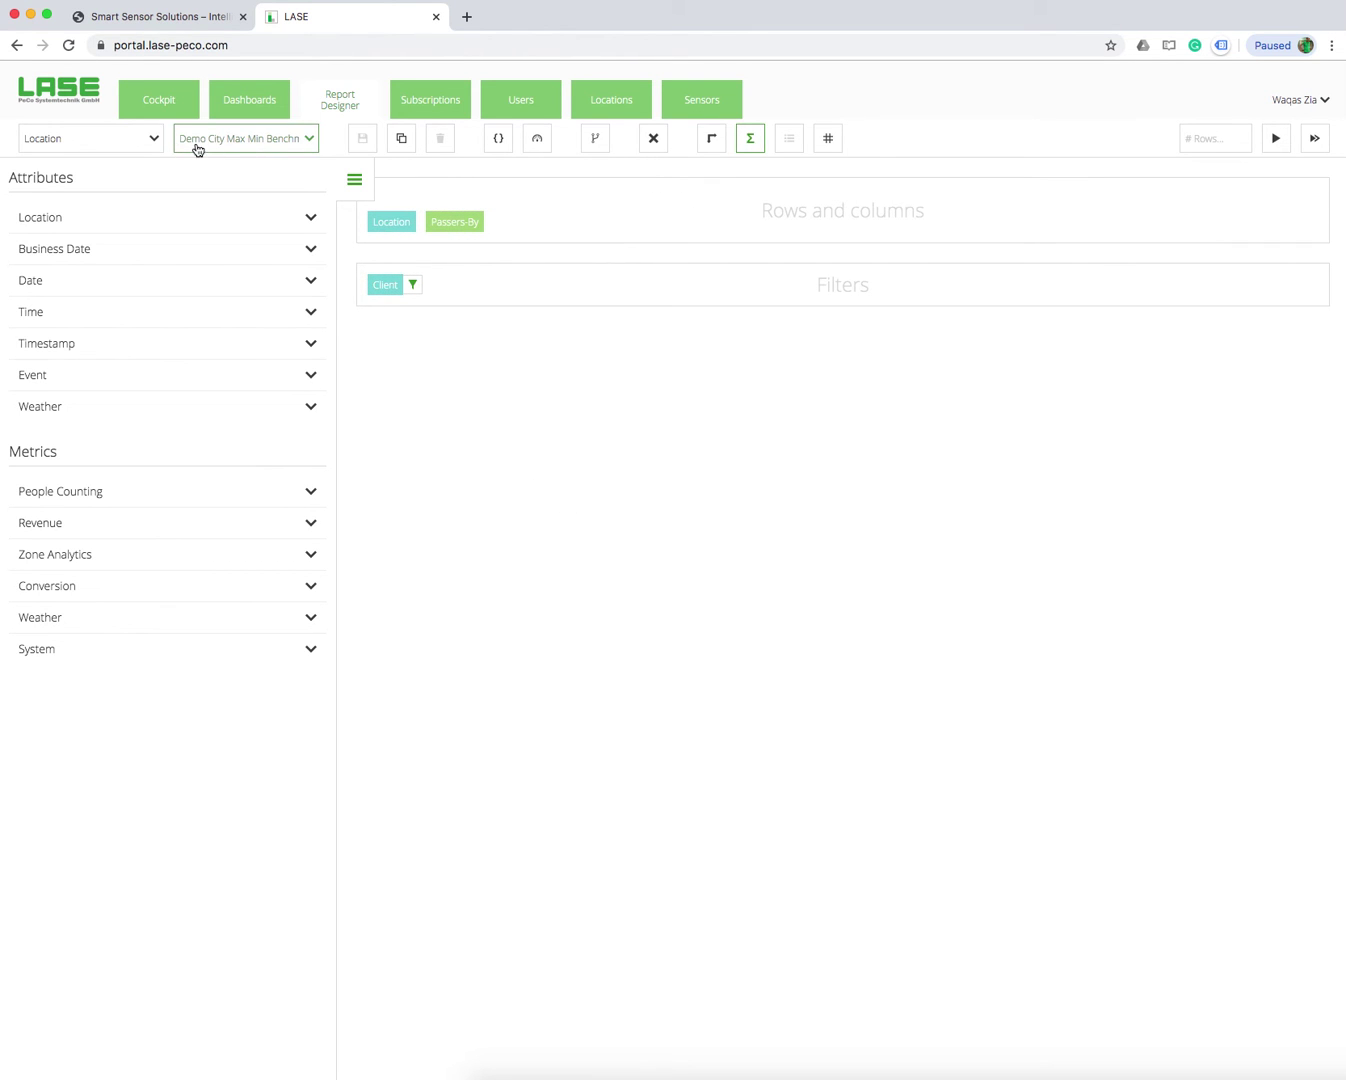
click(126, 142)
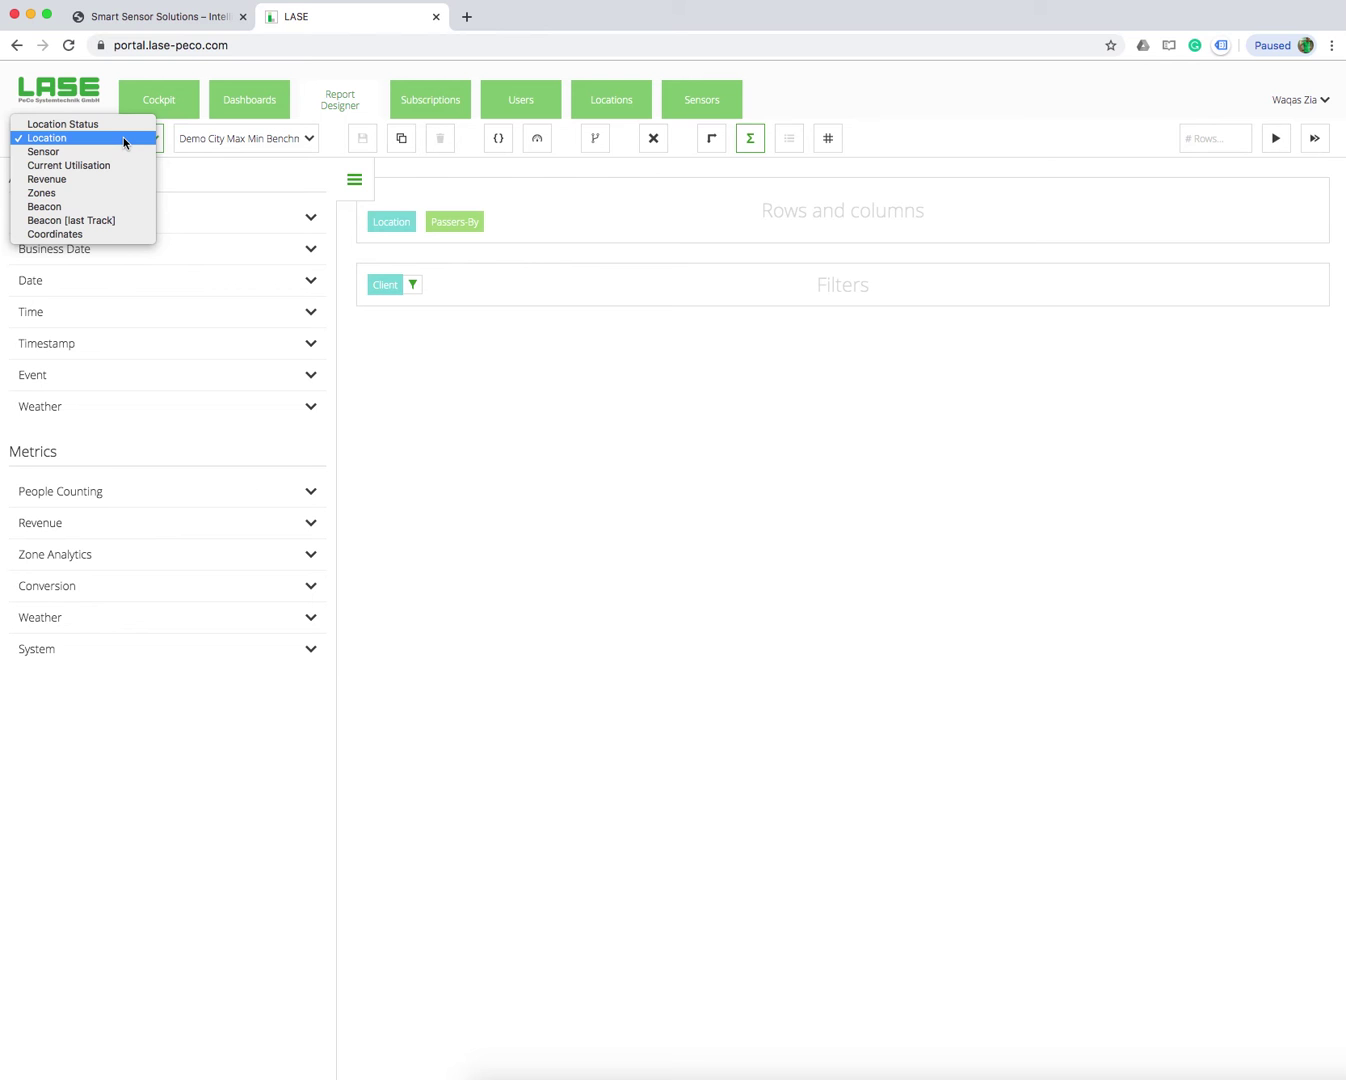
click(124, 126)
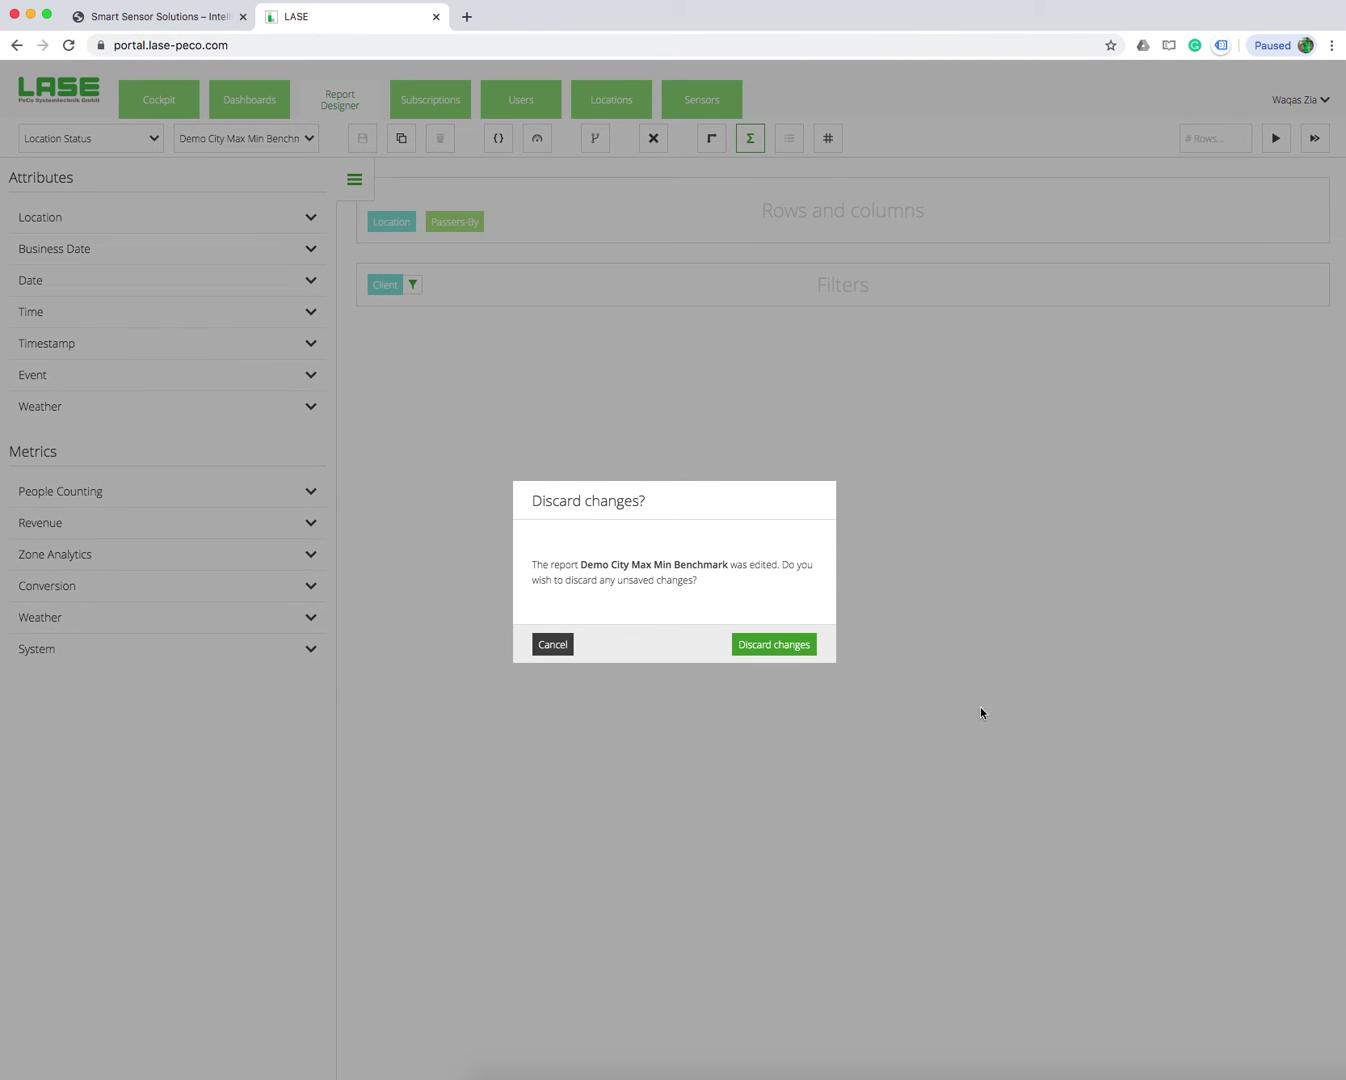
click(782, 646)
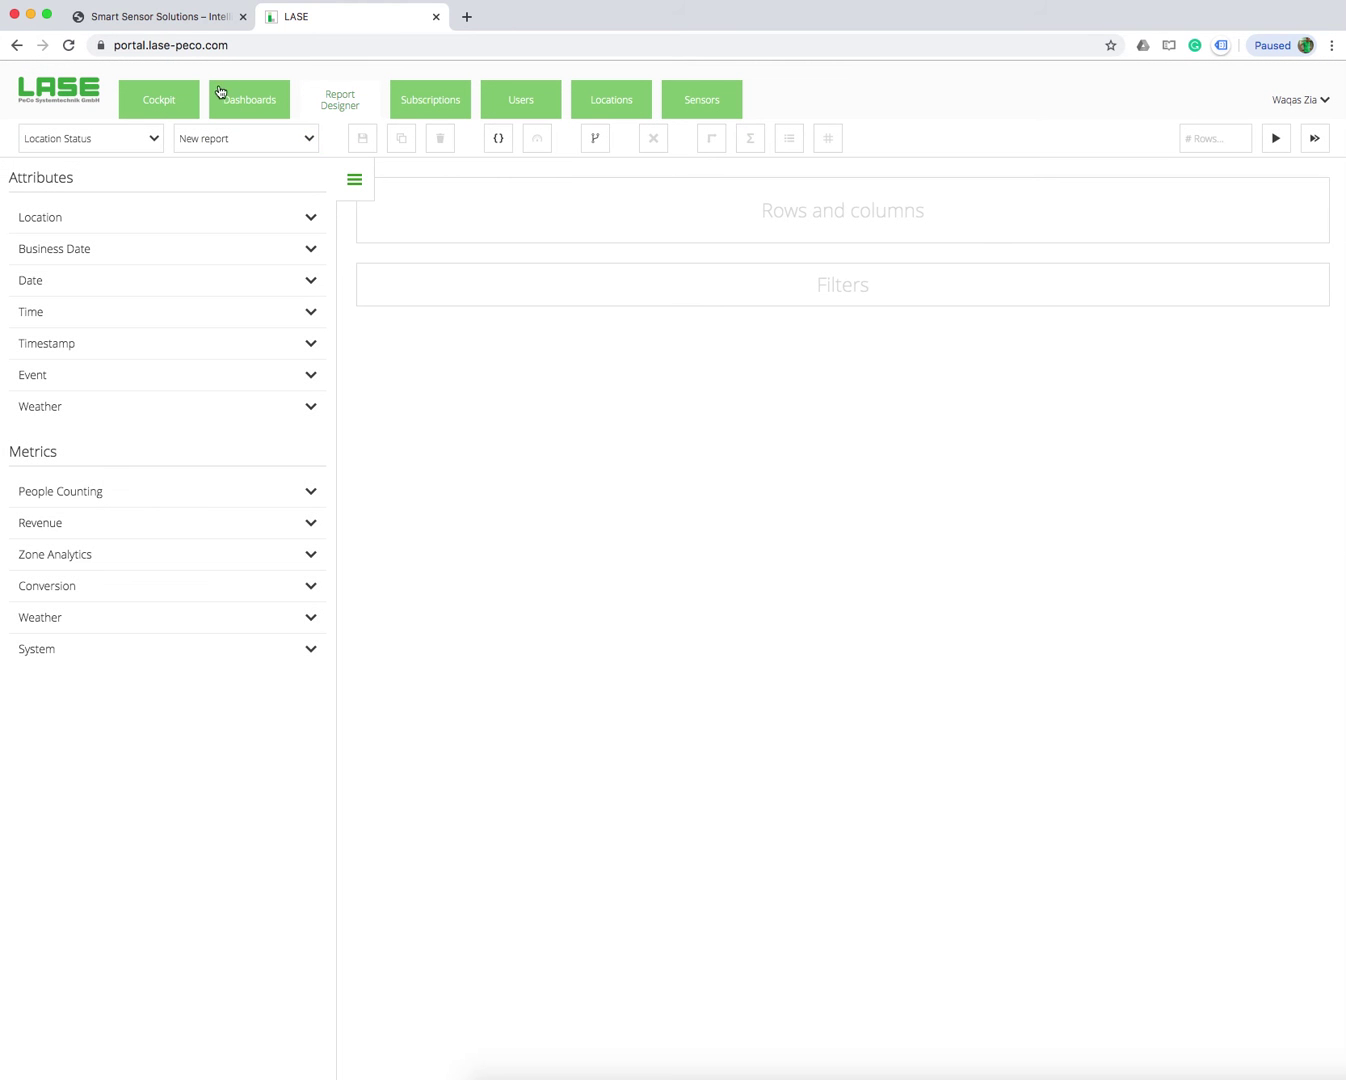
click(122, 148)
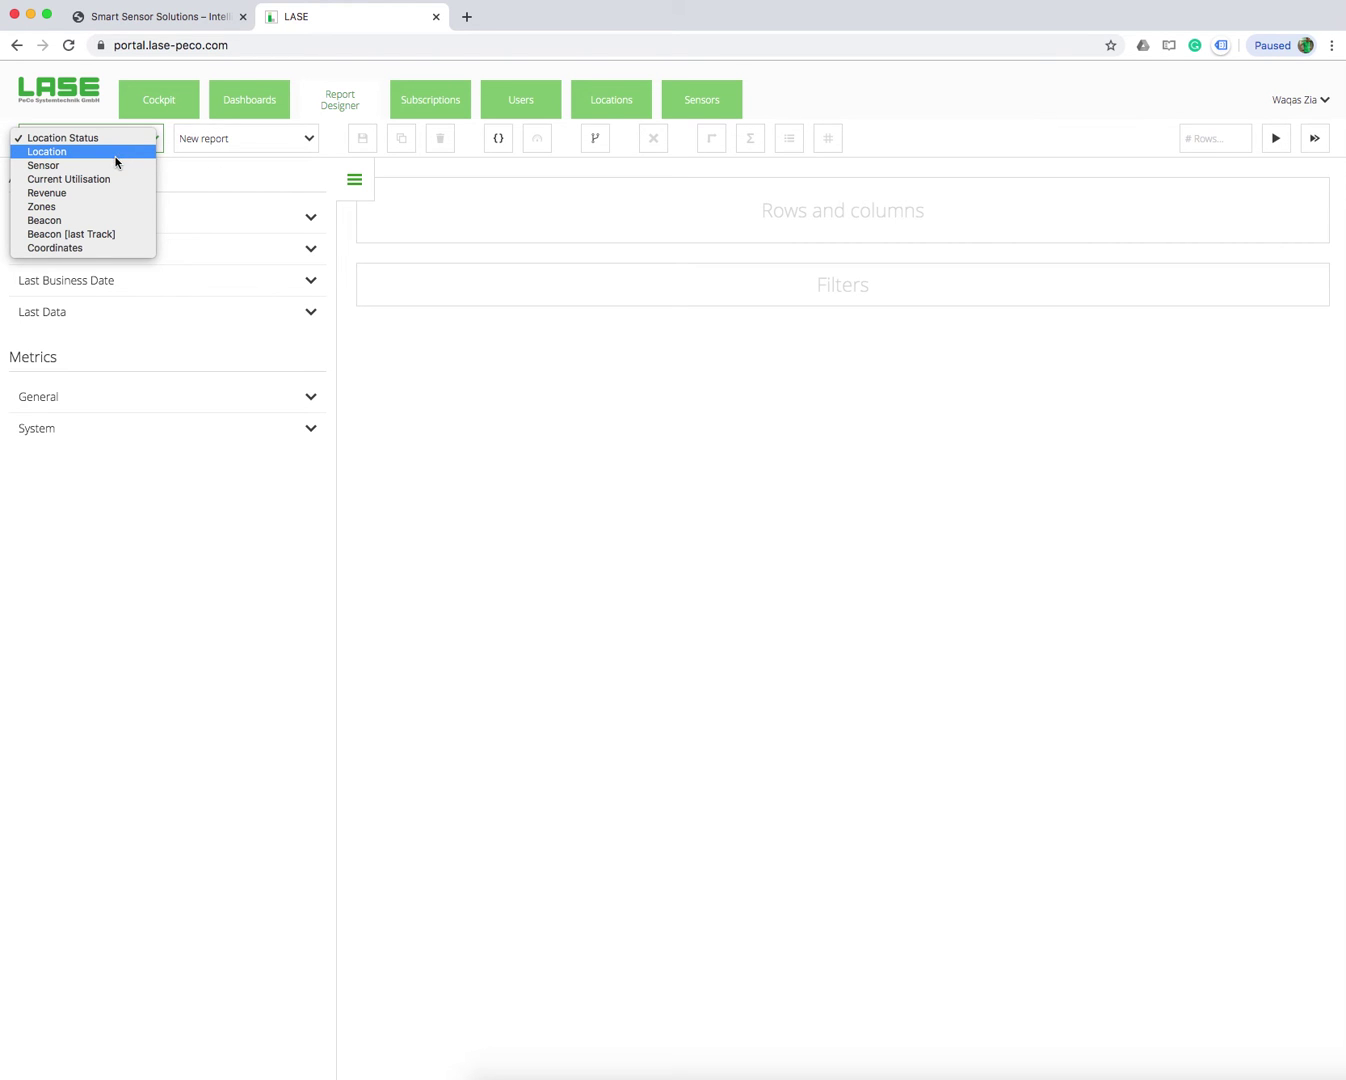
click(116, 153)
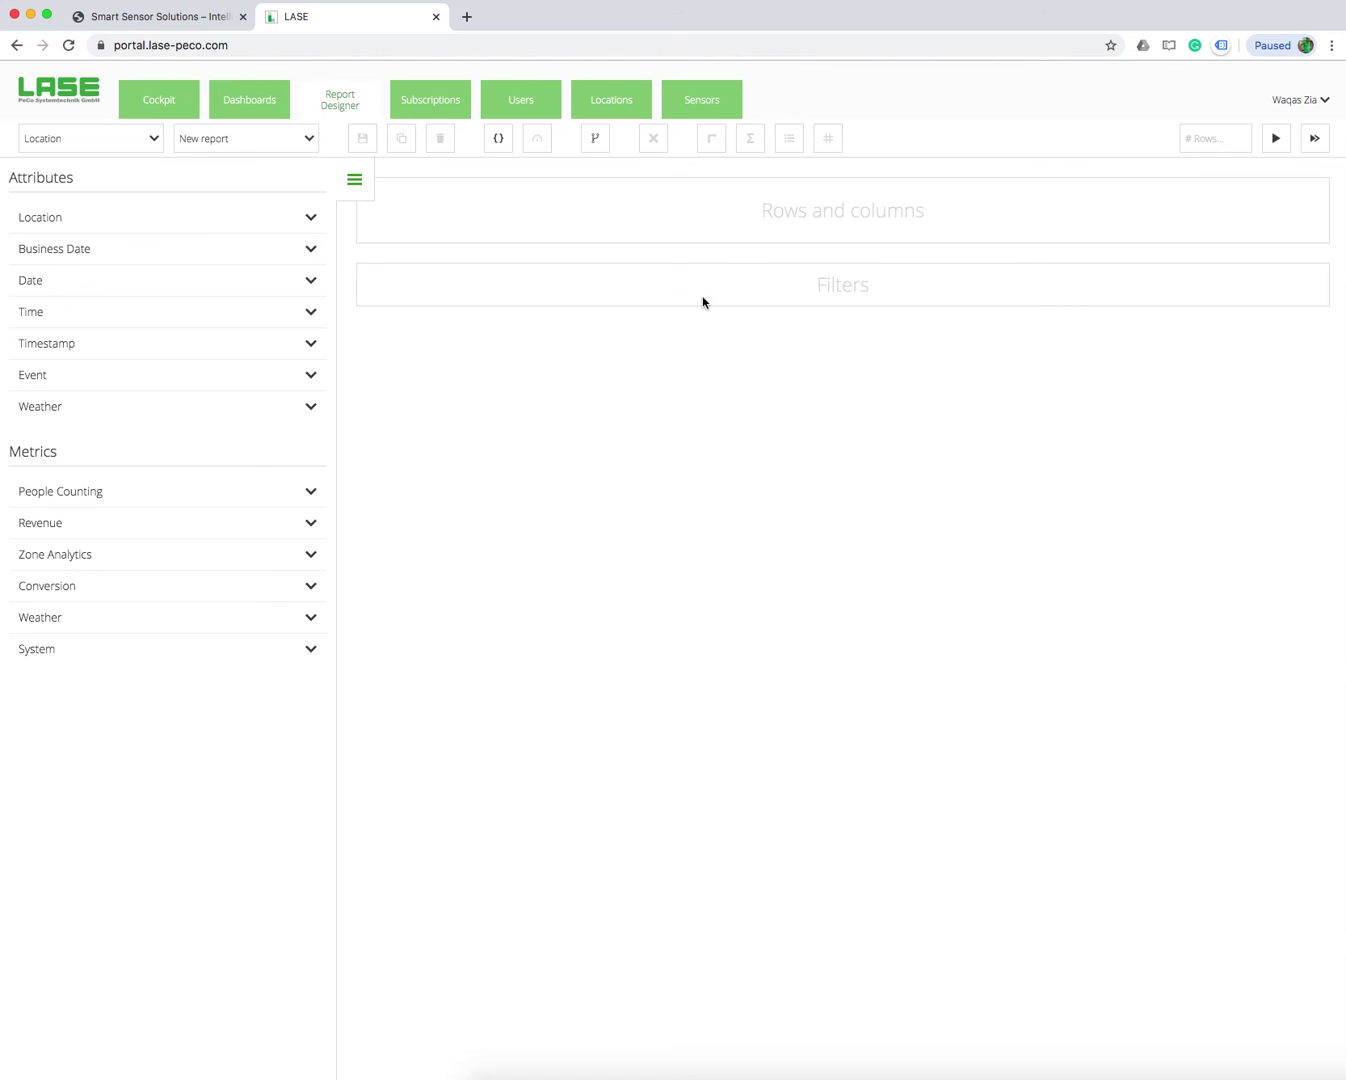
Add the Location and Client attributes and the Business Date's Date attribute to the new report's rows and columns
click(297, 228)
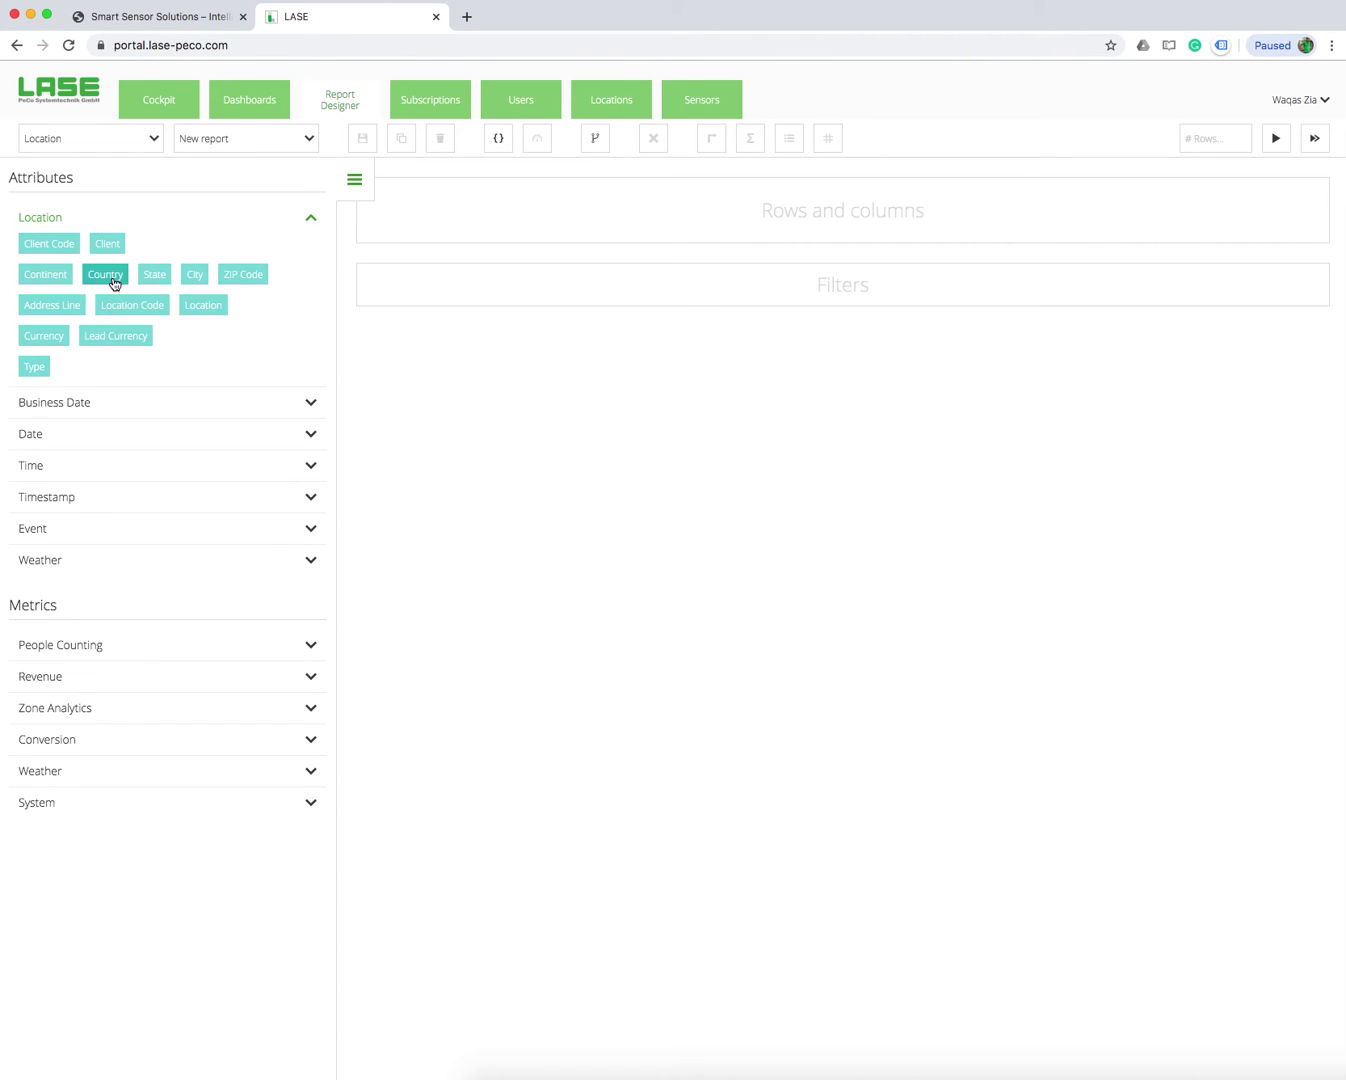
click(210, 314)
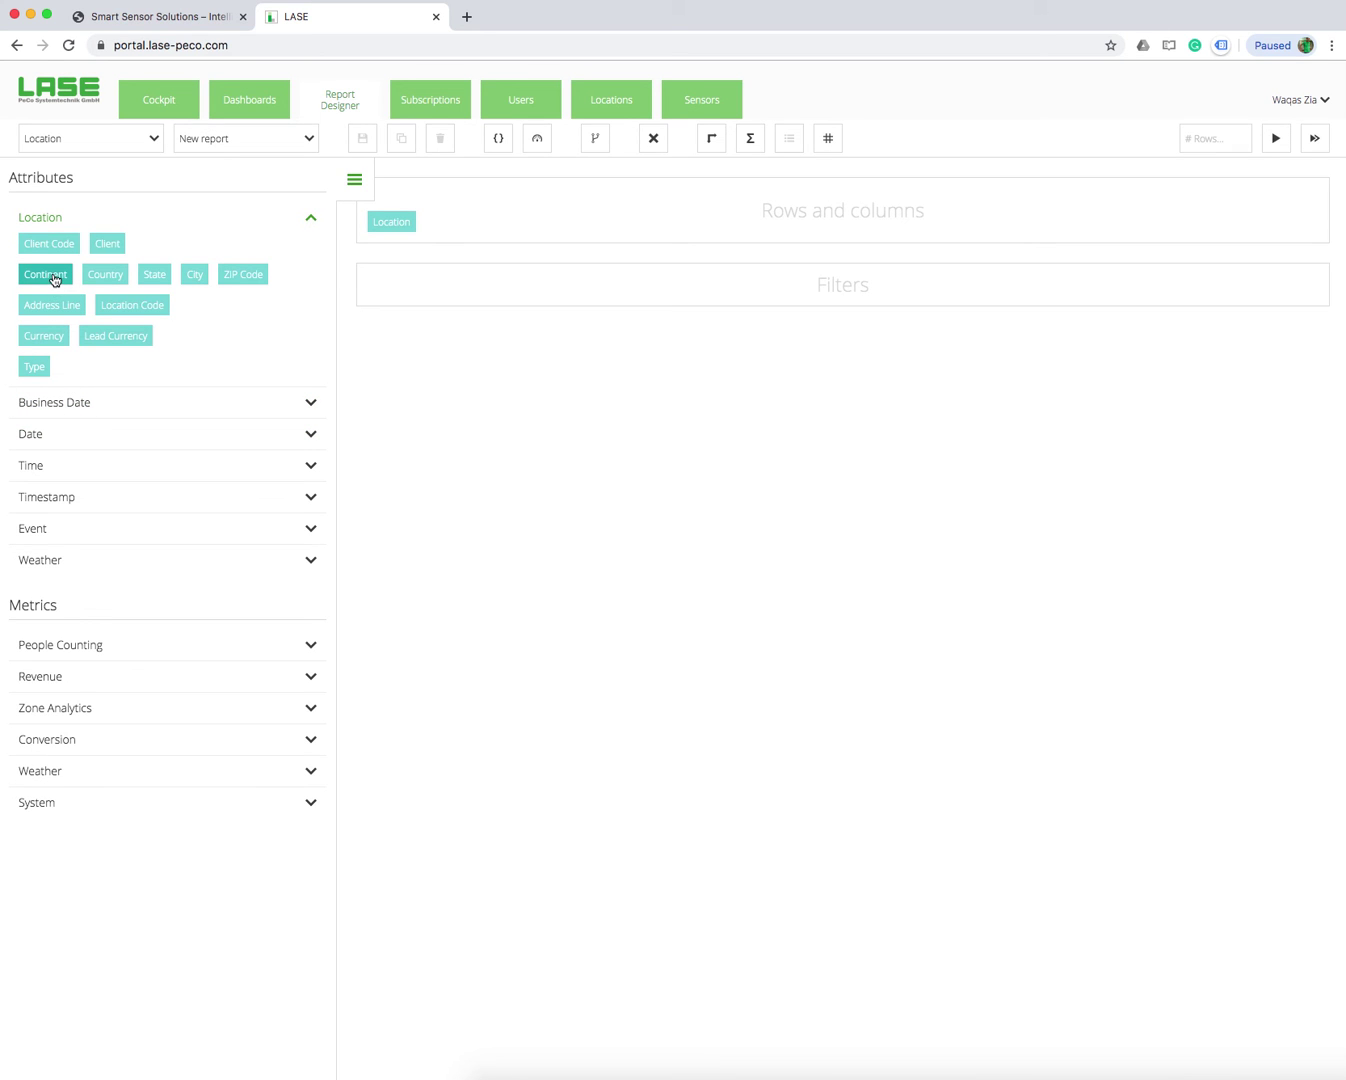
click(108, 276)
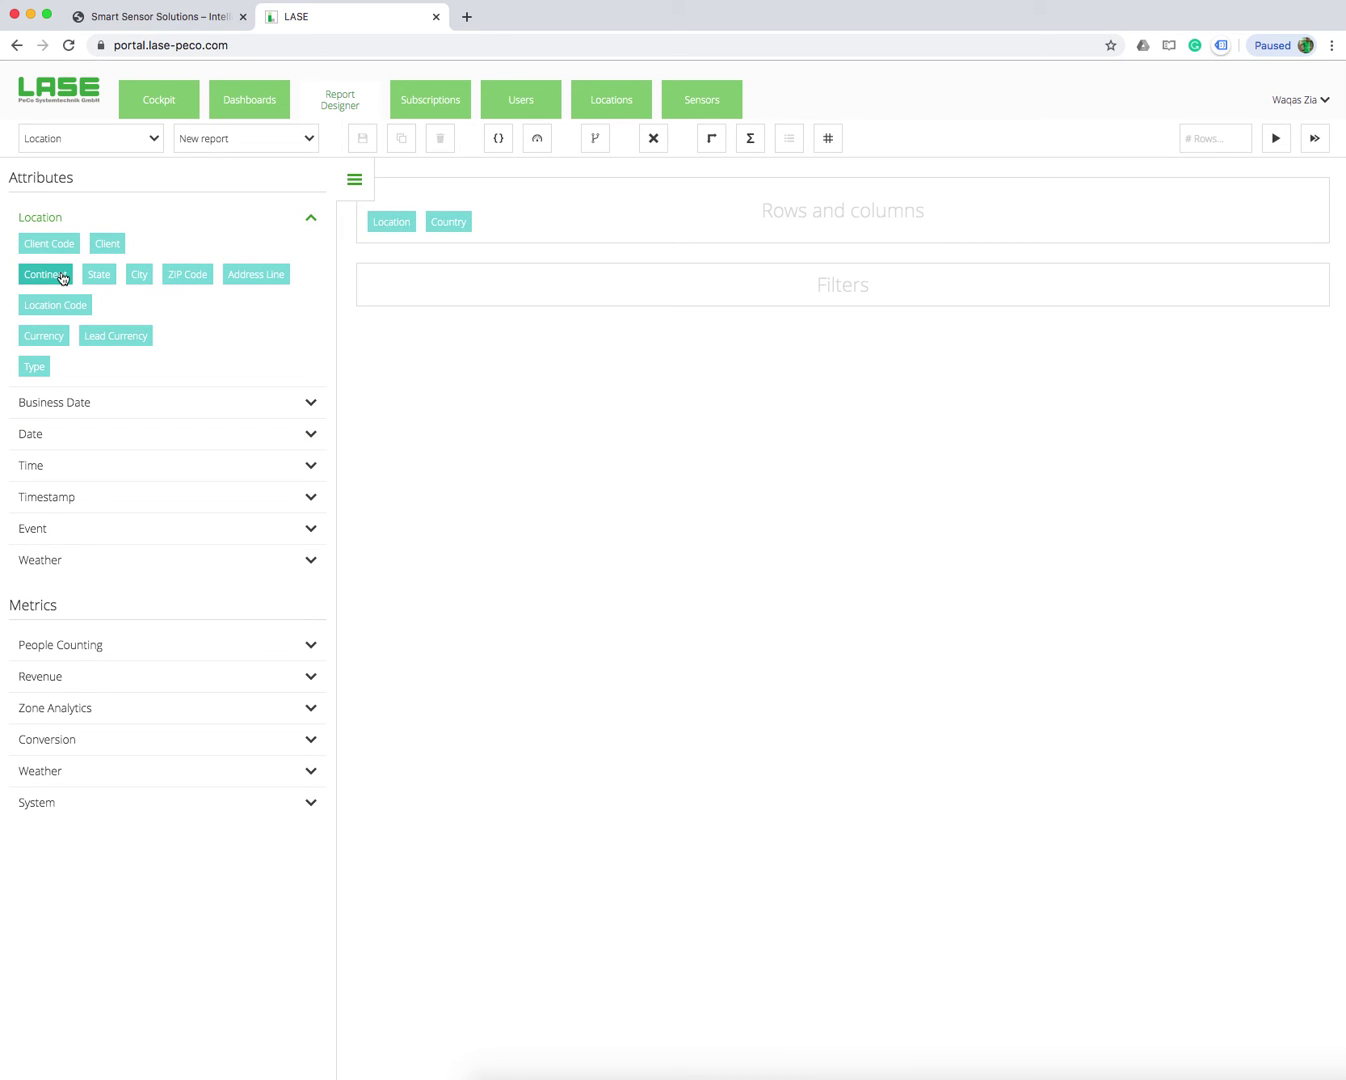
click(448, 222)
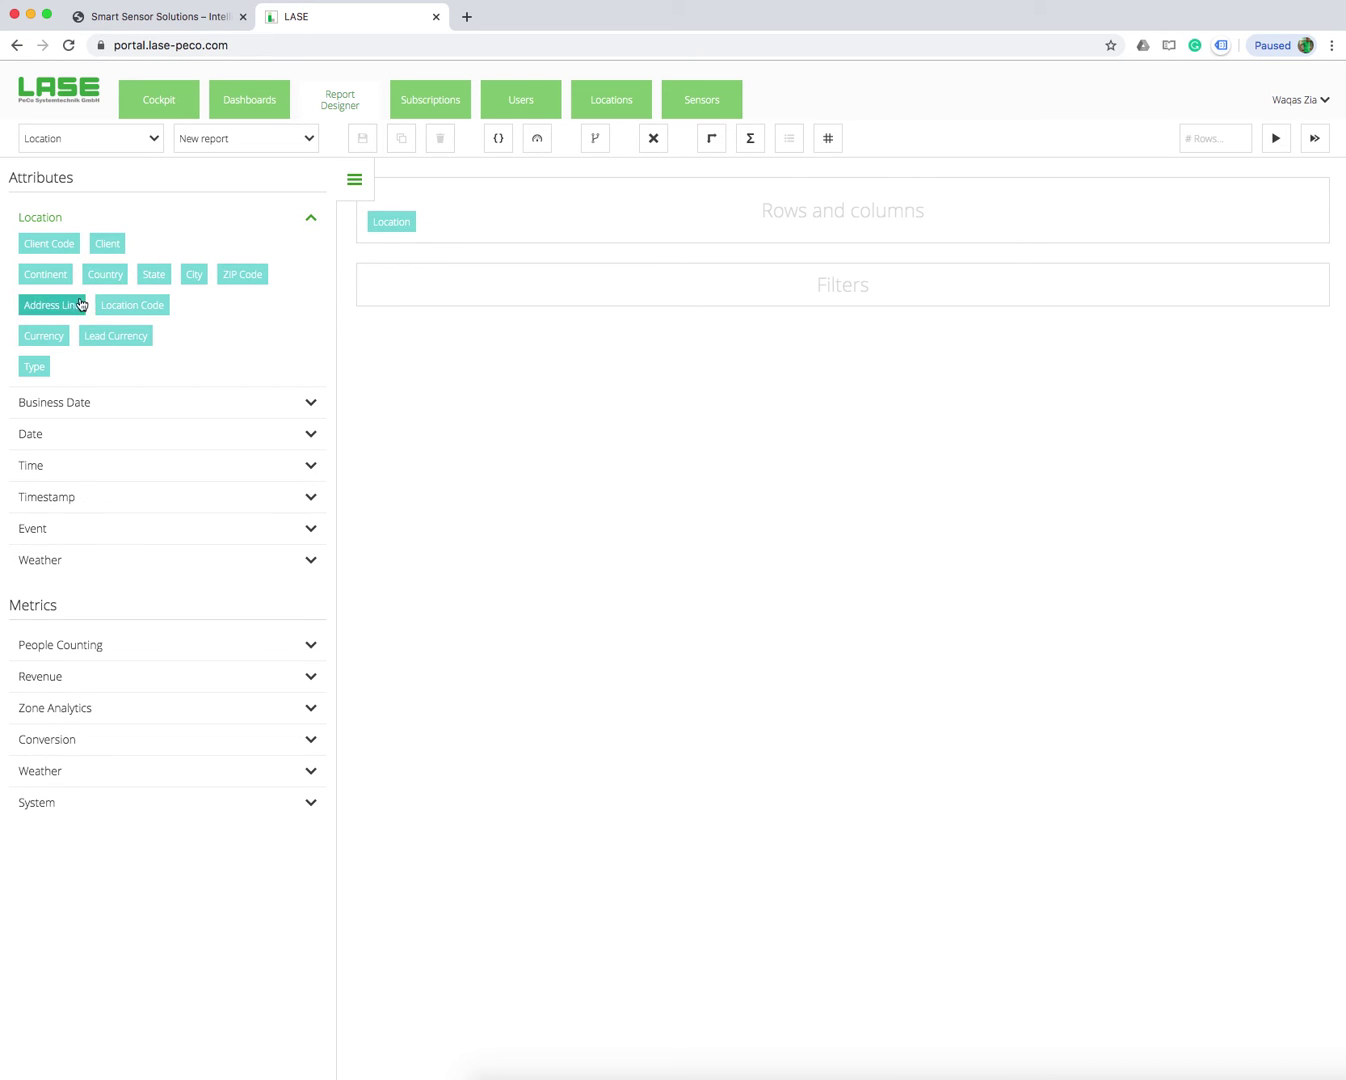
click(107, 243)
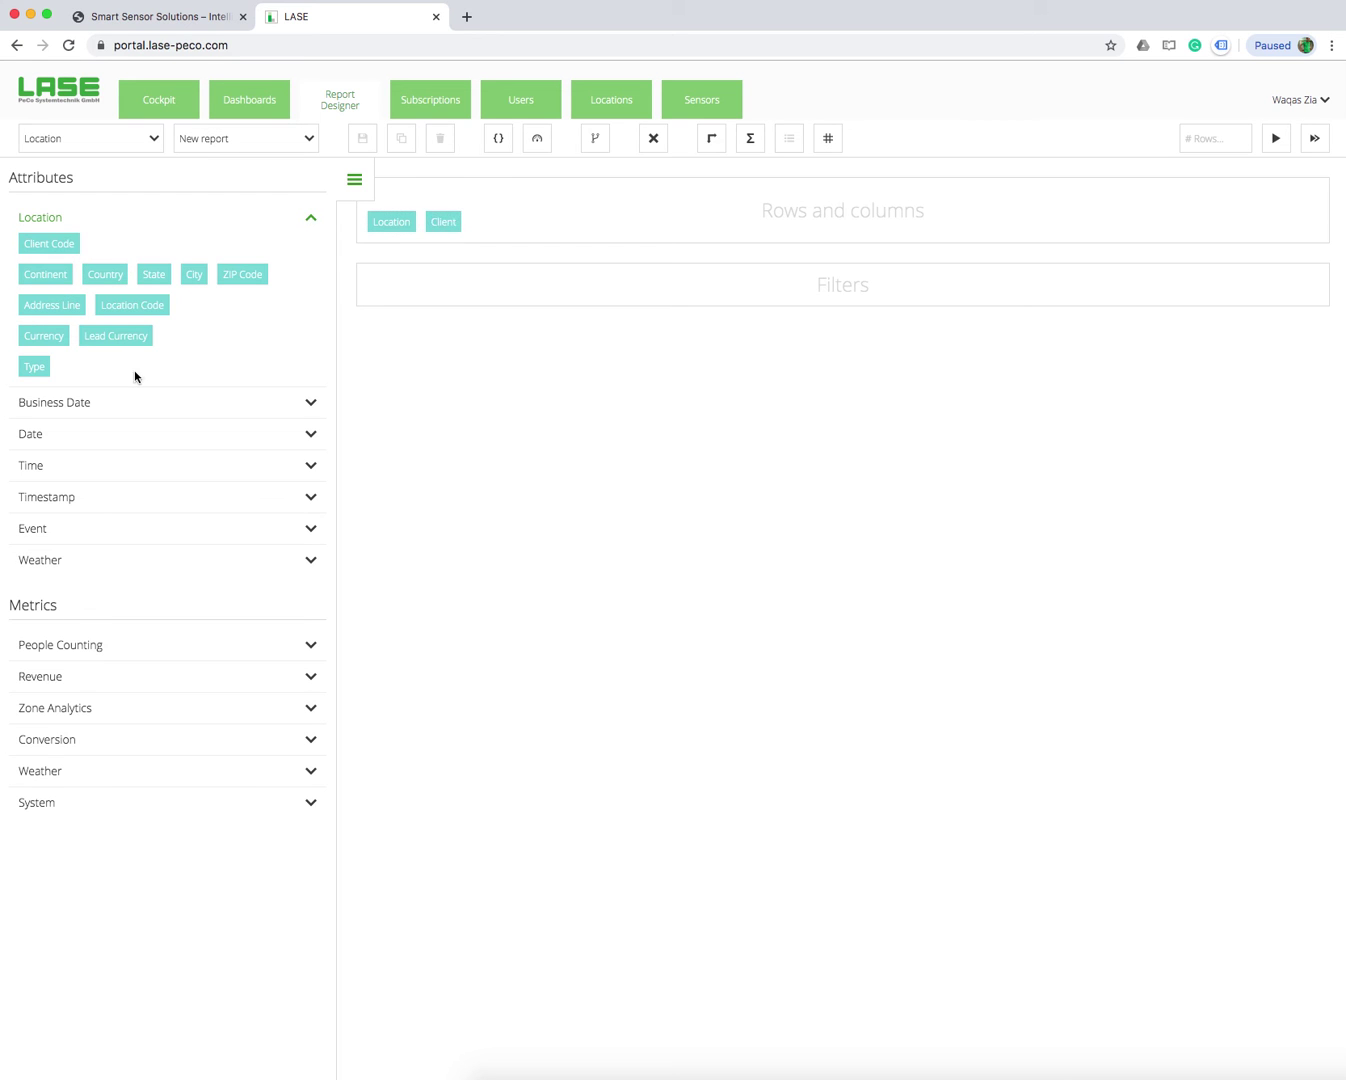
click(108, 403)
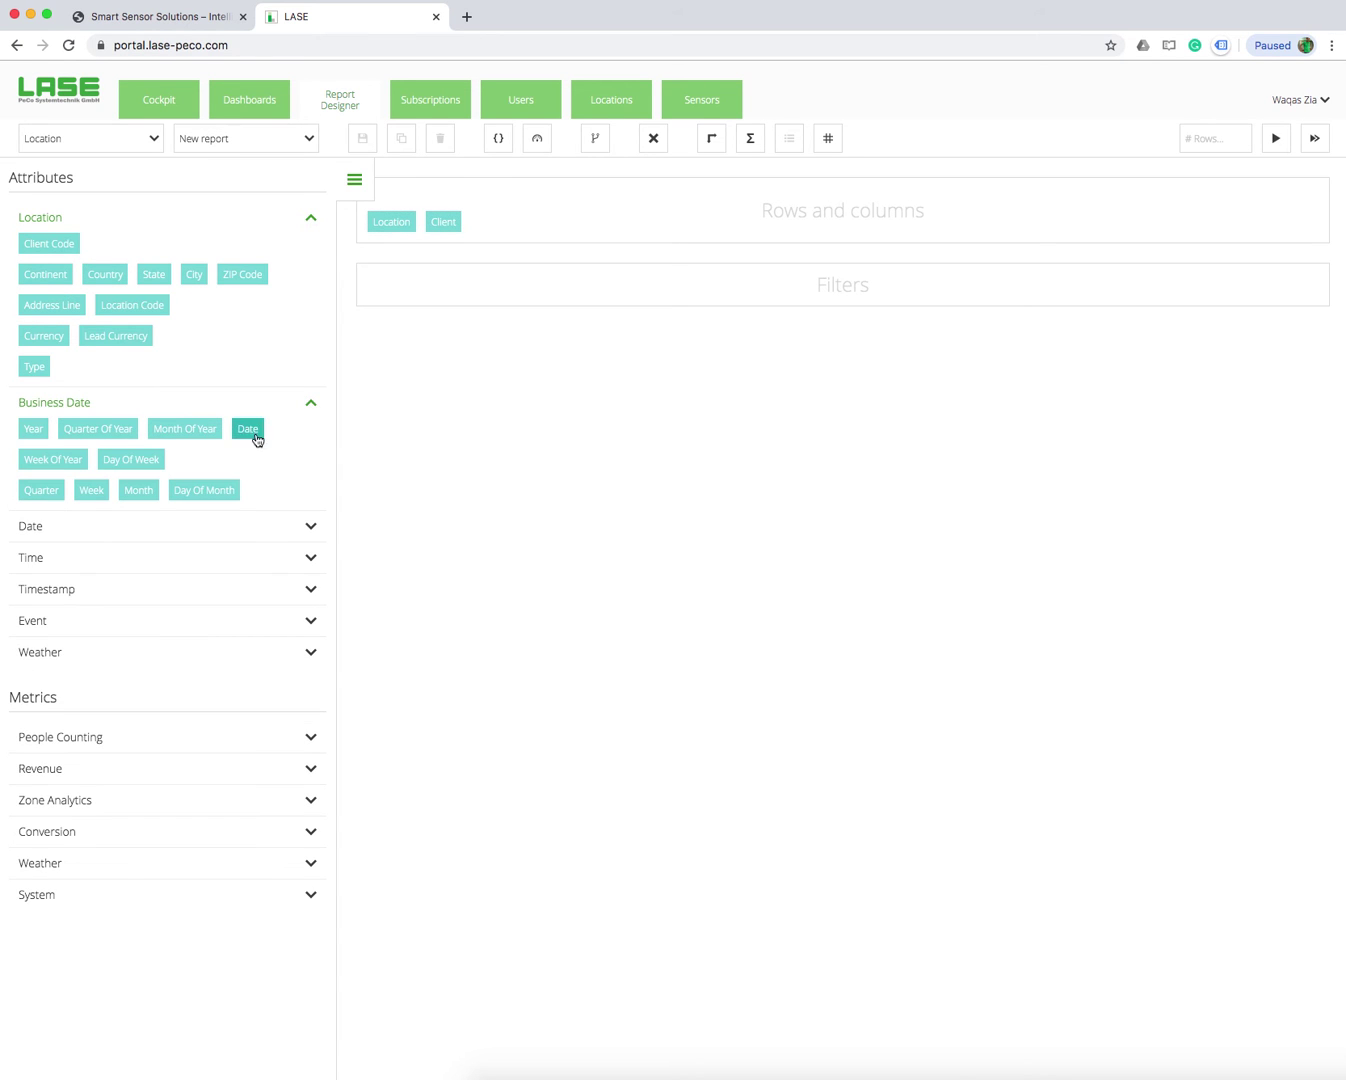
click(253, 429)
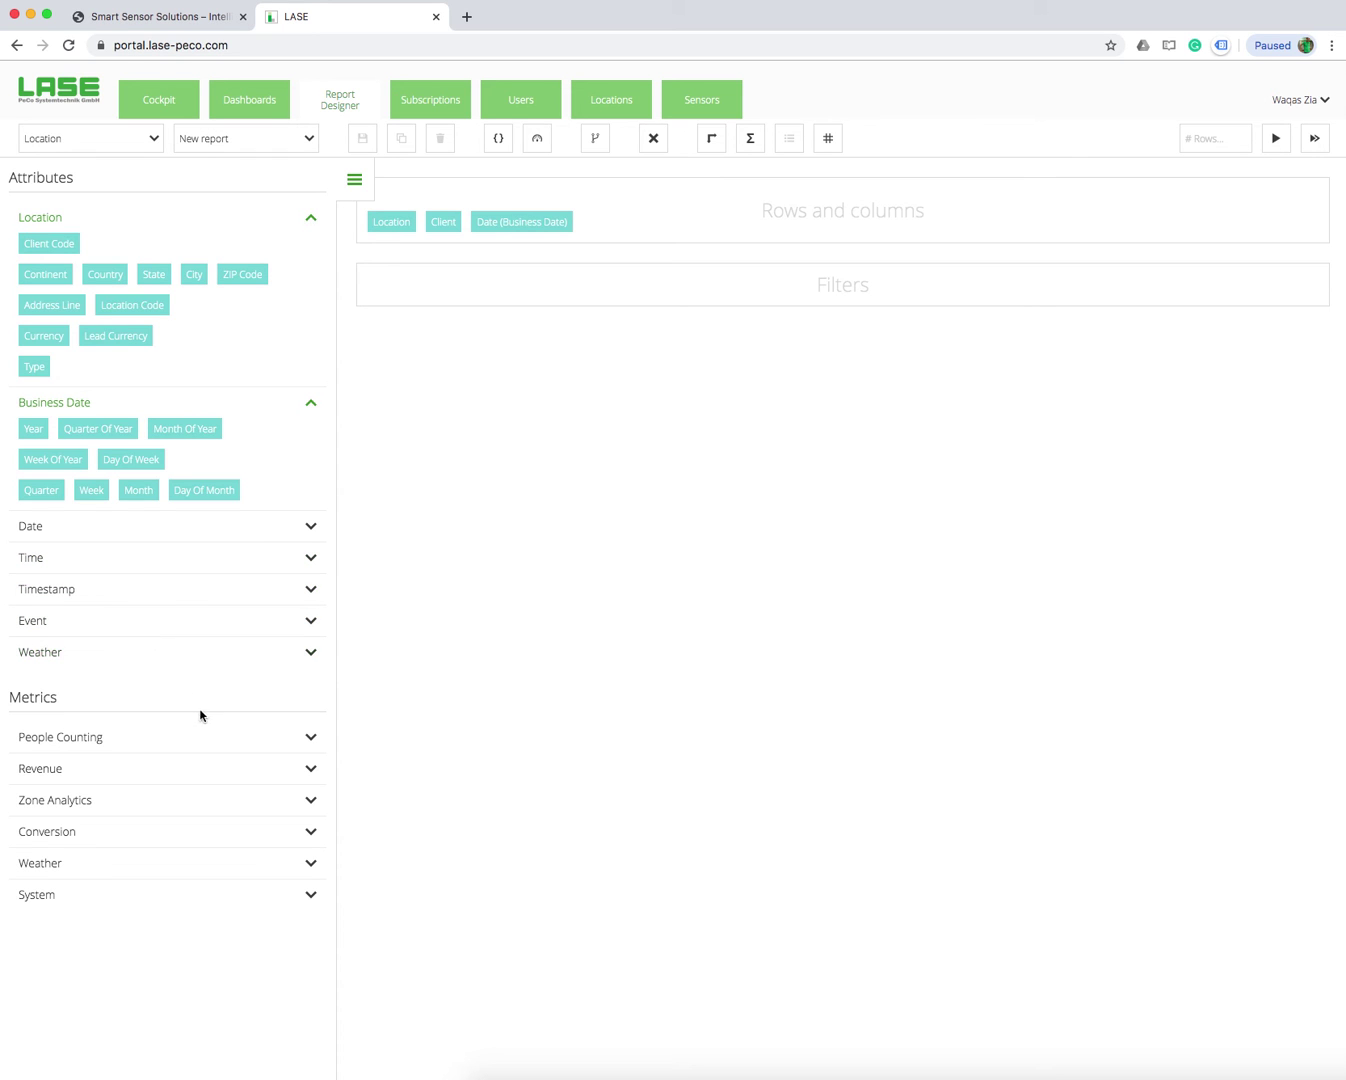
Add the People Counting metrics Passers-By, Passers-By (Left to Right) and Passers-By (Right to Left) to the report
click(219, 745)
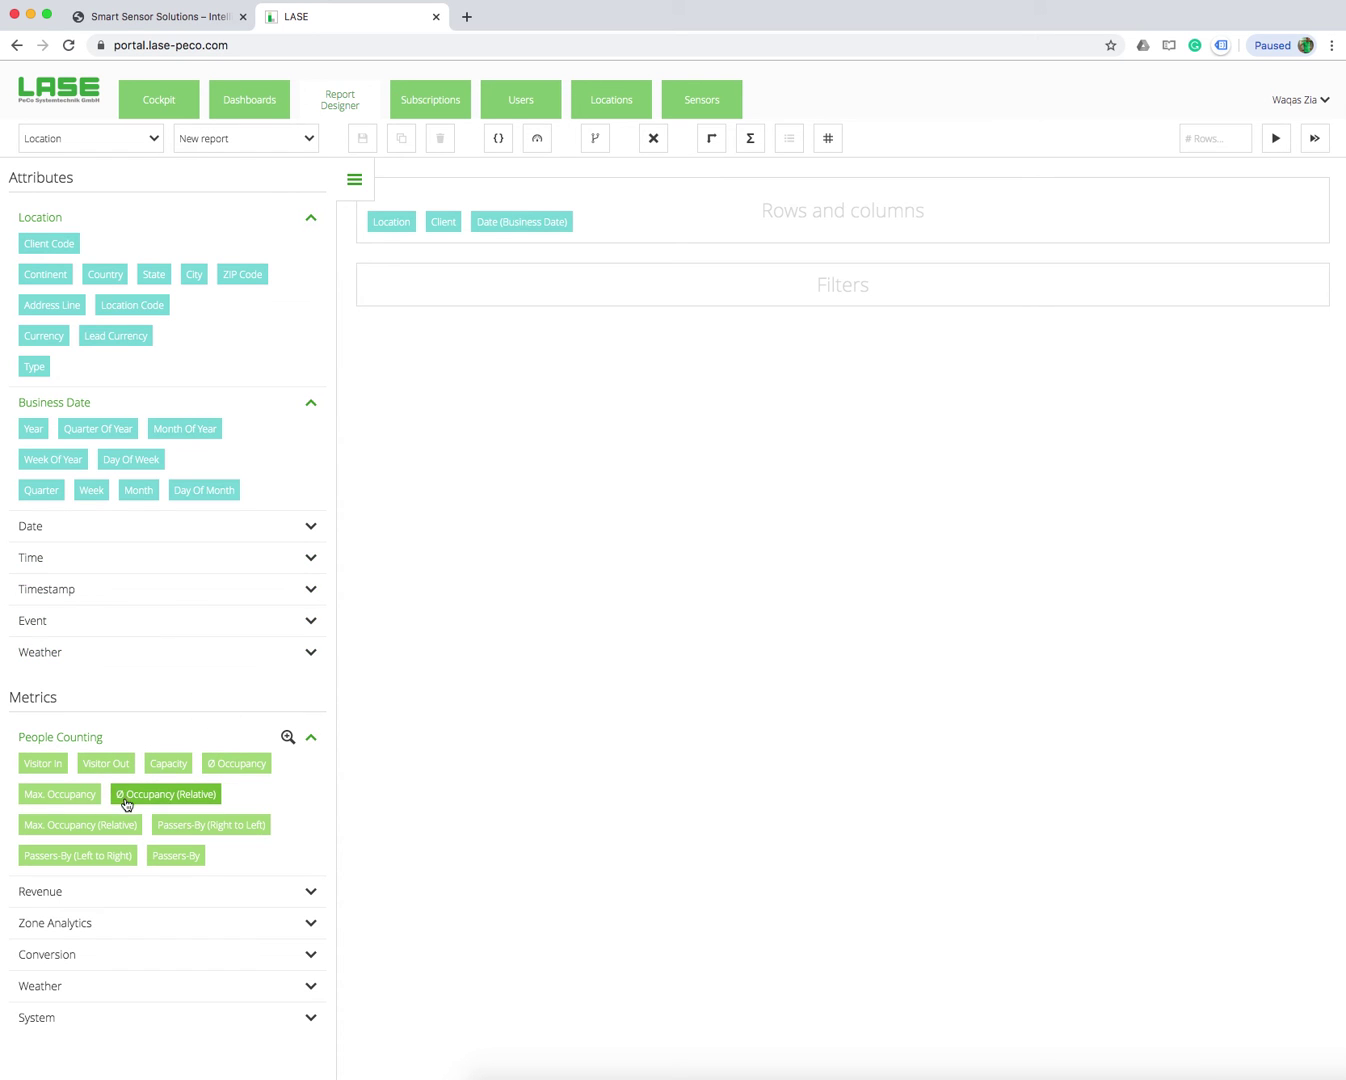
click(186, 857)
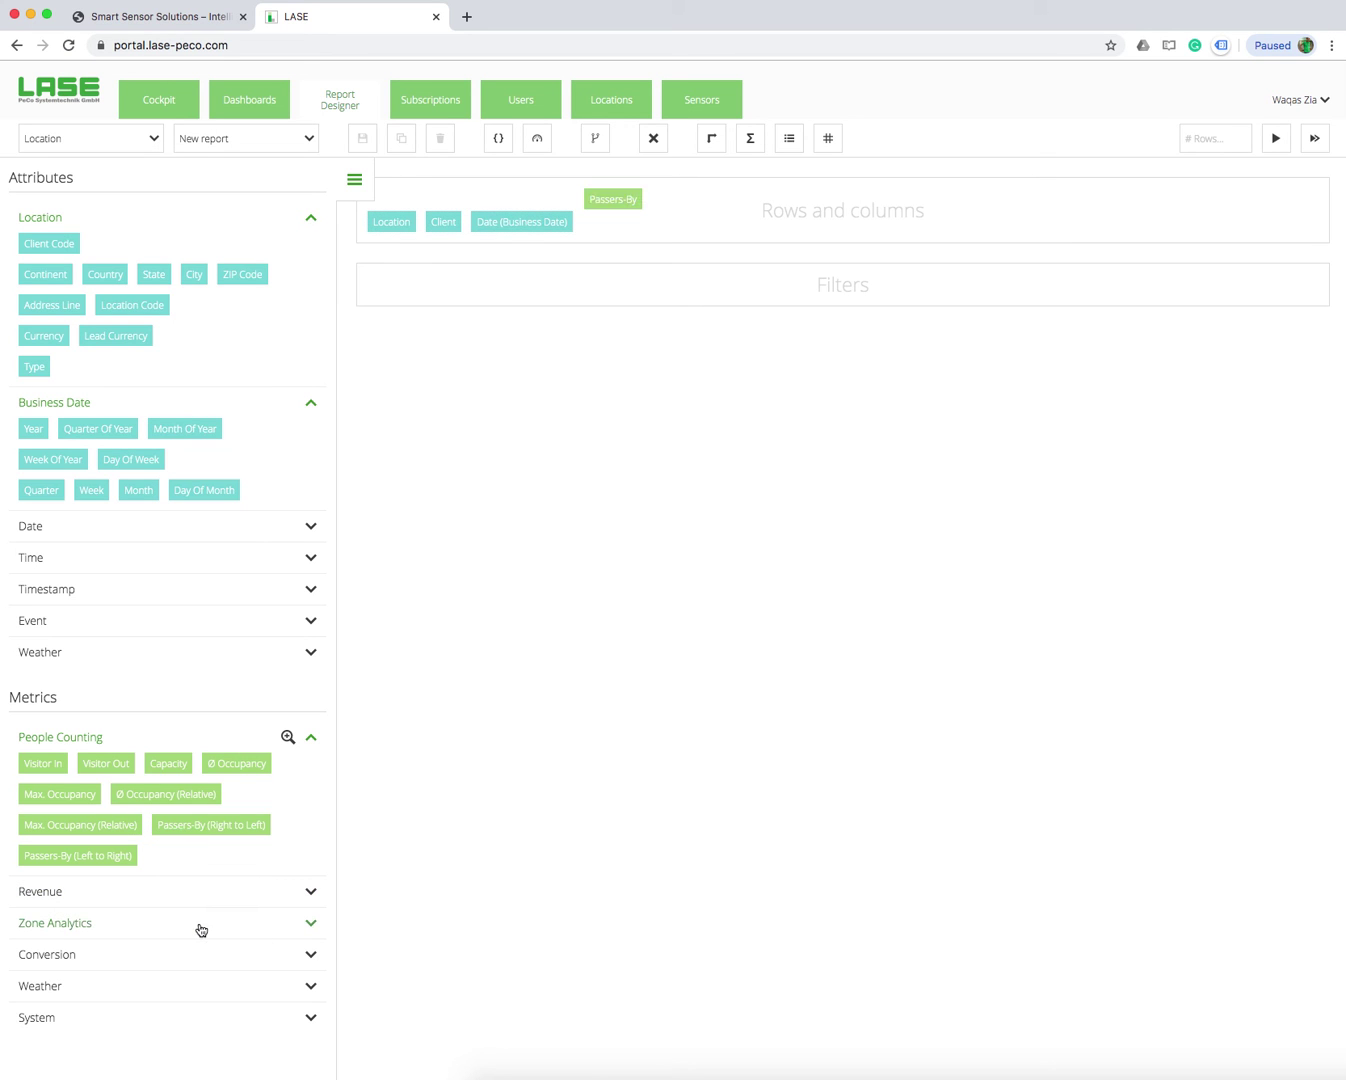
click(111, 858)
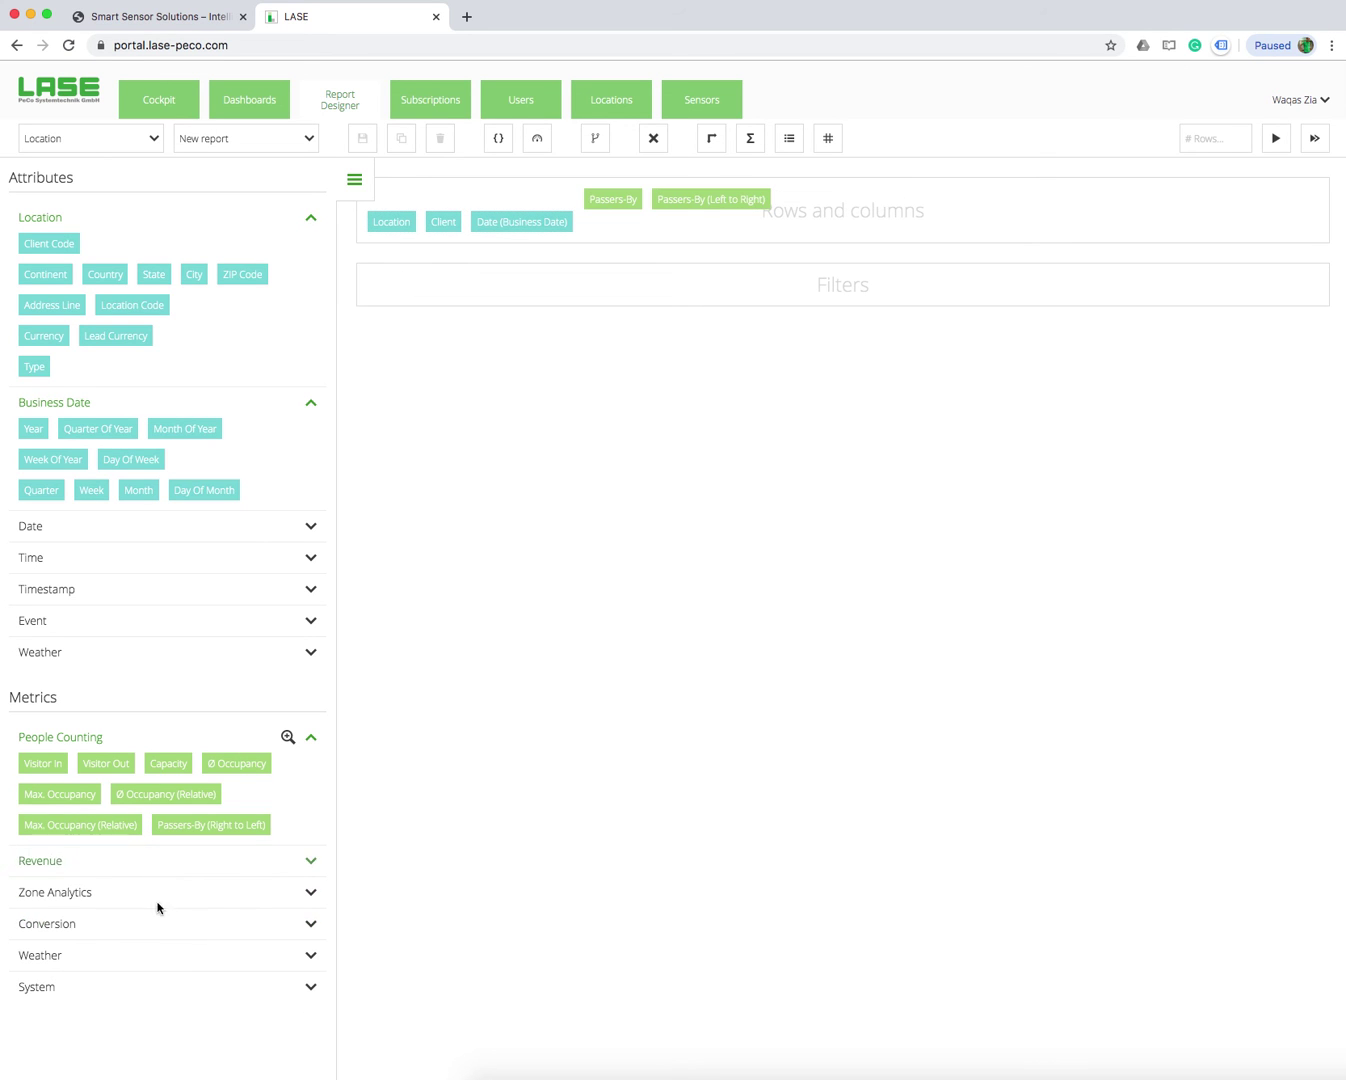
click(237, 827)
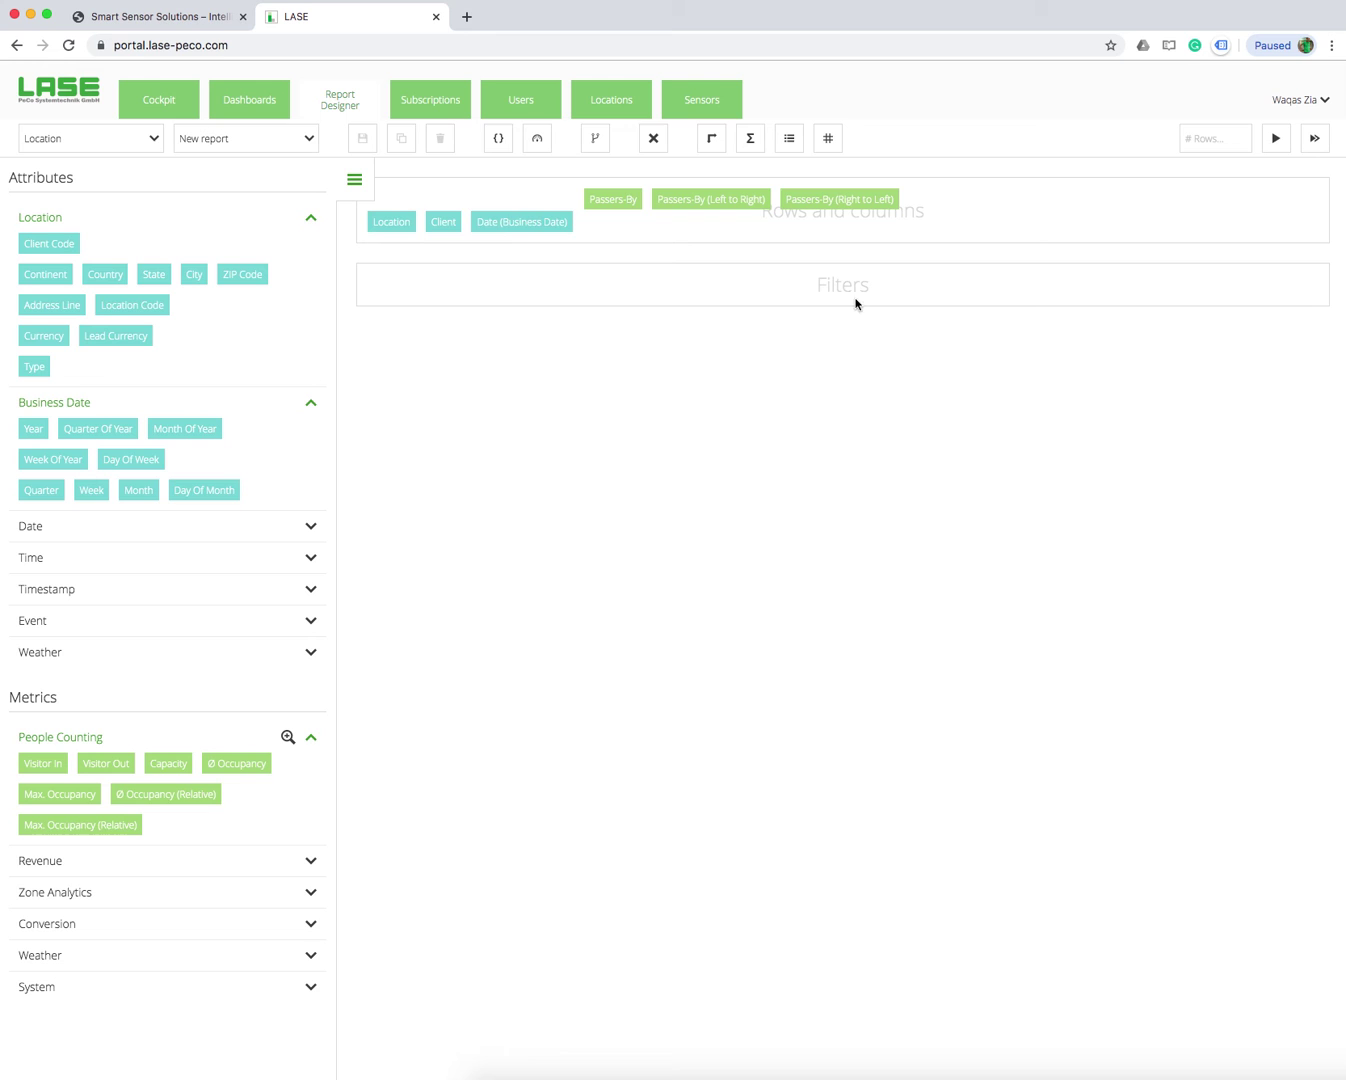
Run the ad-hoc report, look through its daily rows and start saving it
click(1283, 149)
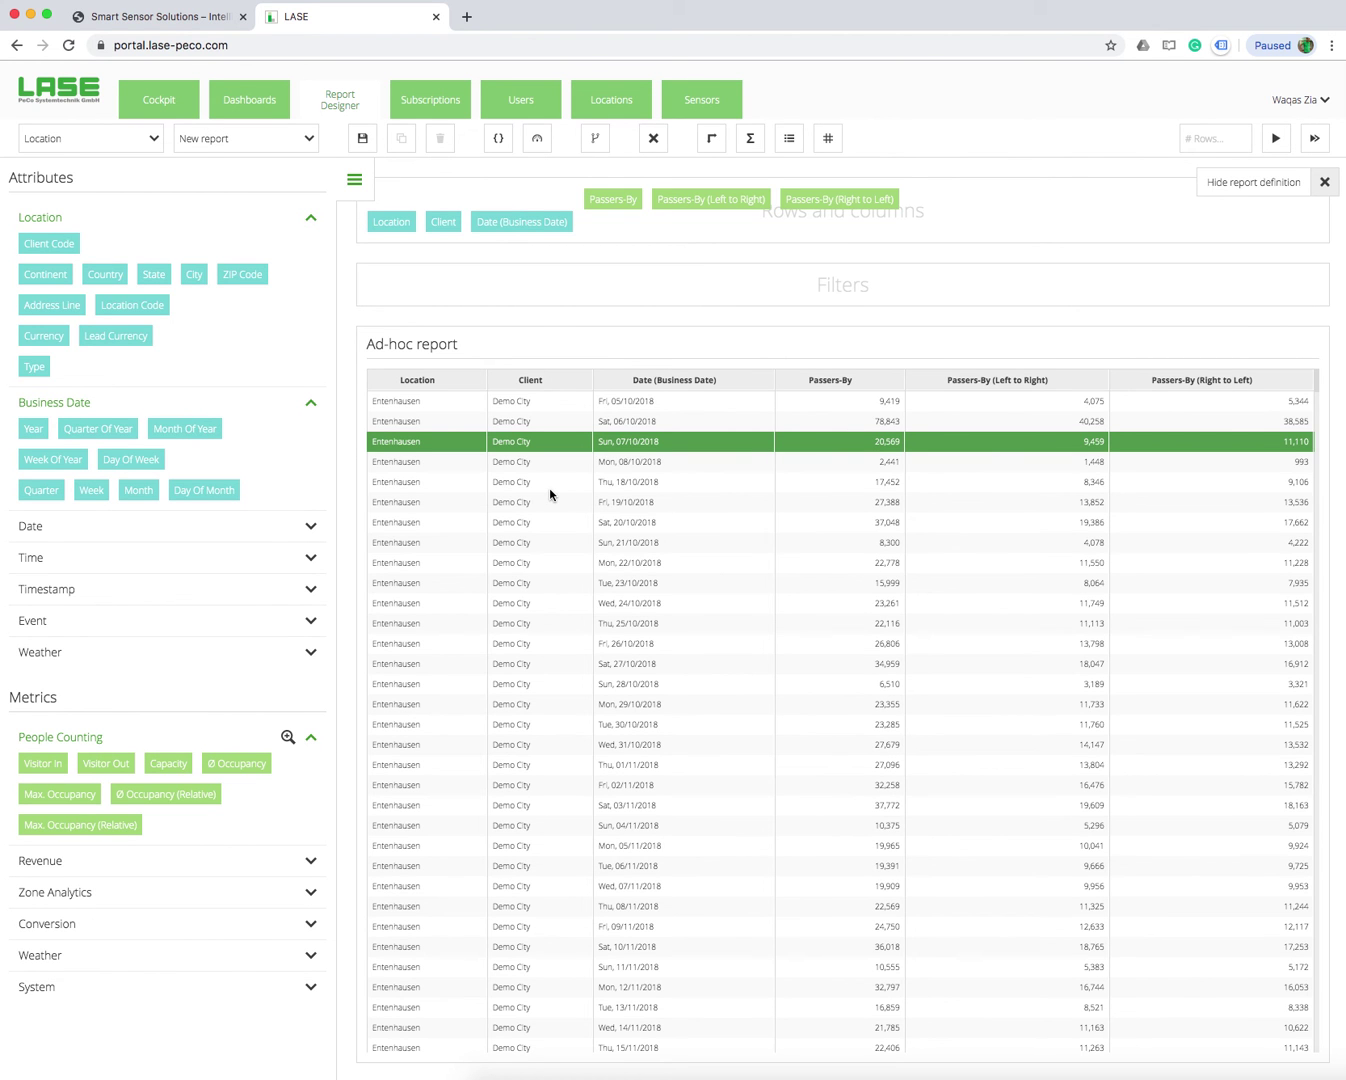
scroll(711, 592, down, 3)
scroll(711, 592, up, 3)
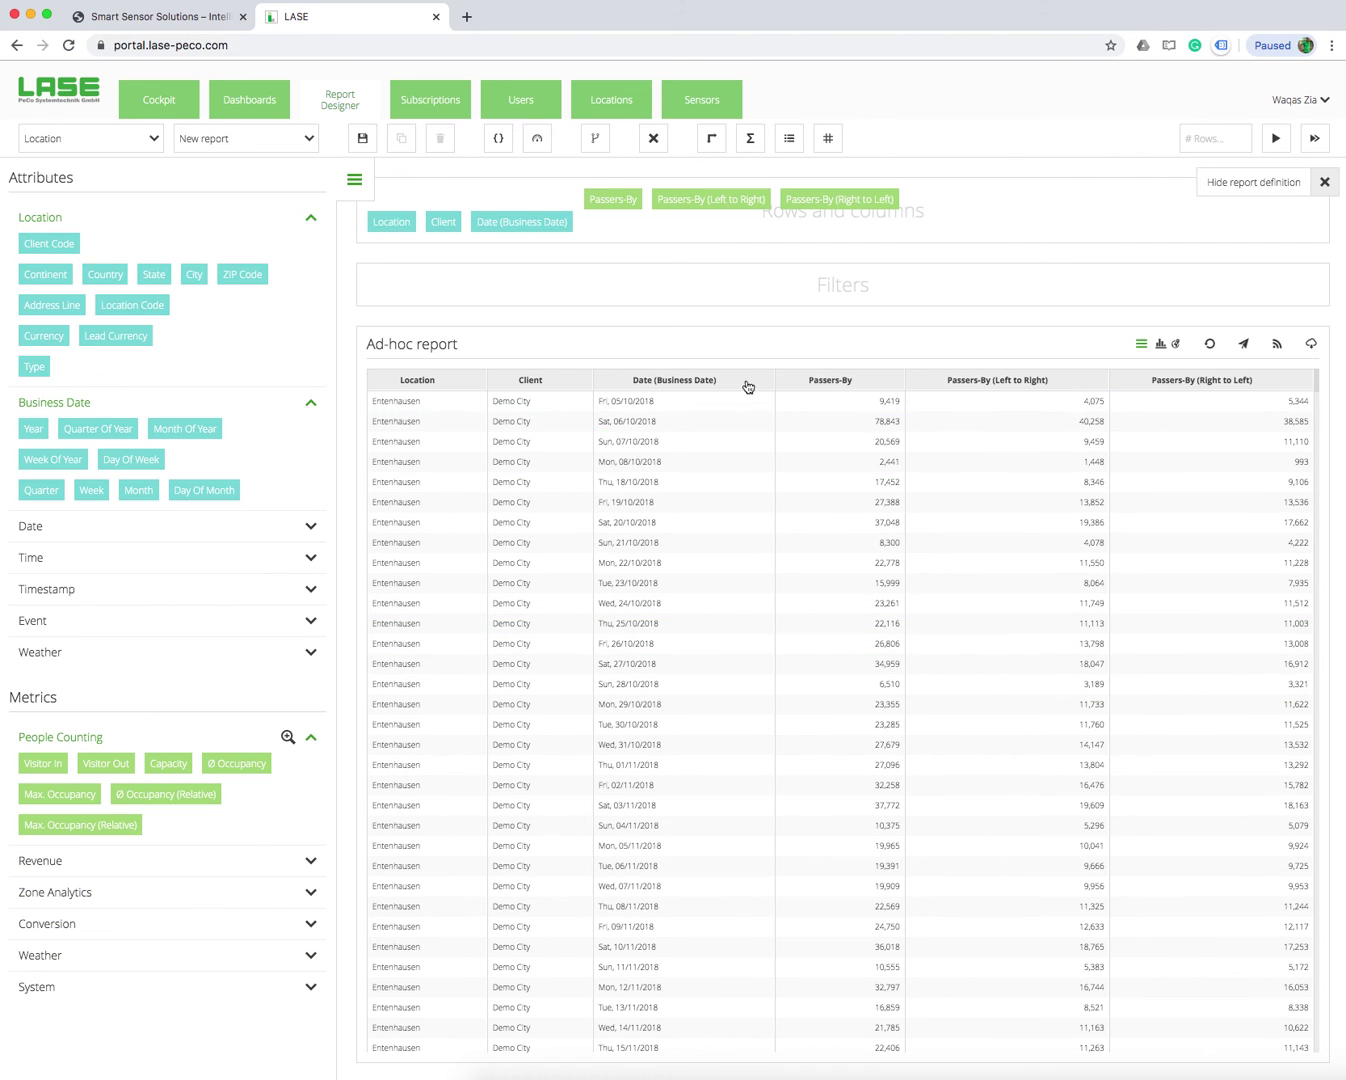
click(363, 139)
Return to the Demo City dashboard and export it as a chart
click(262, 101)
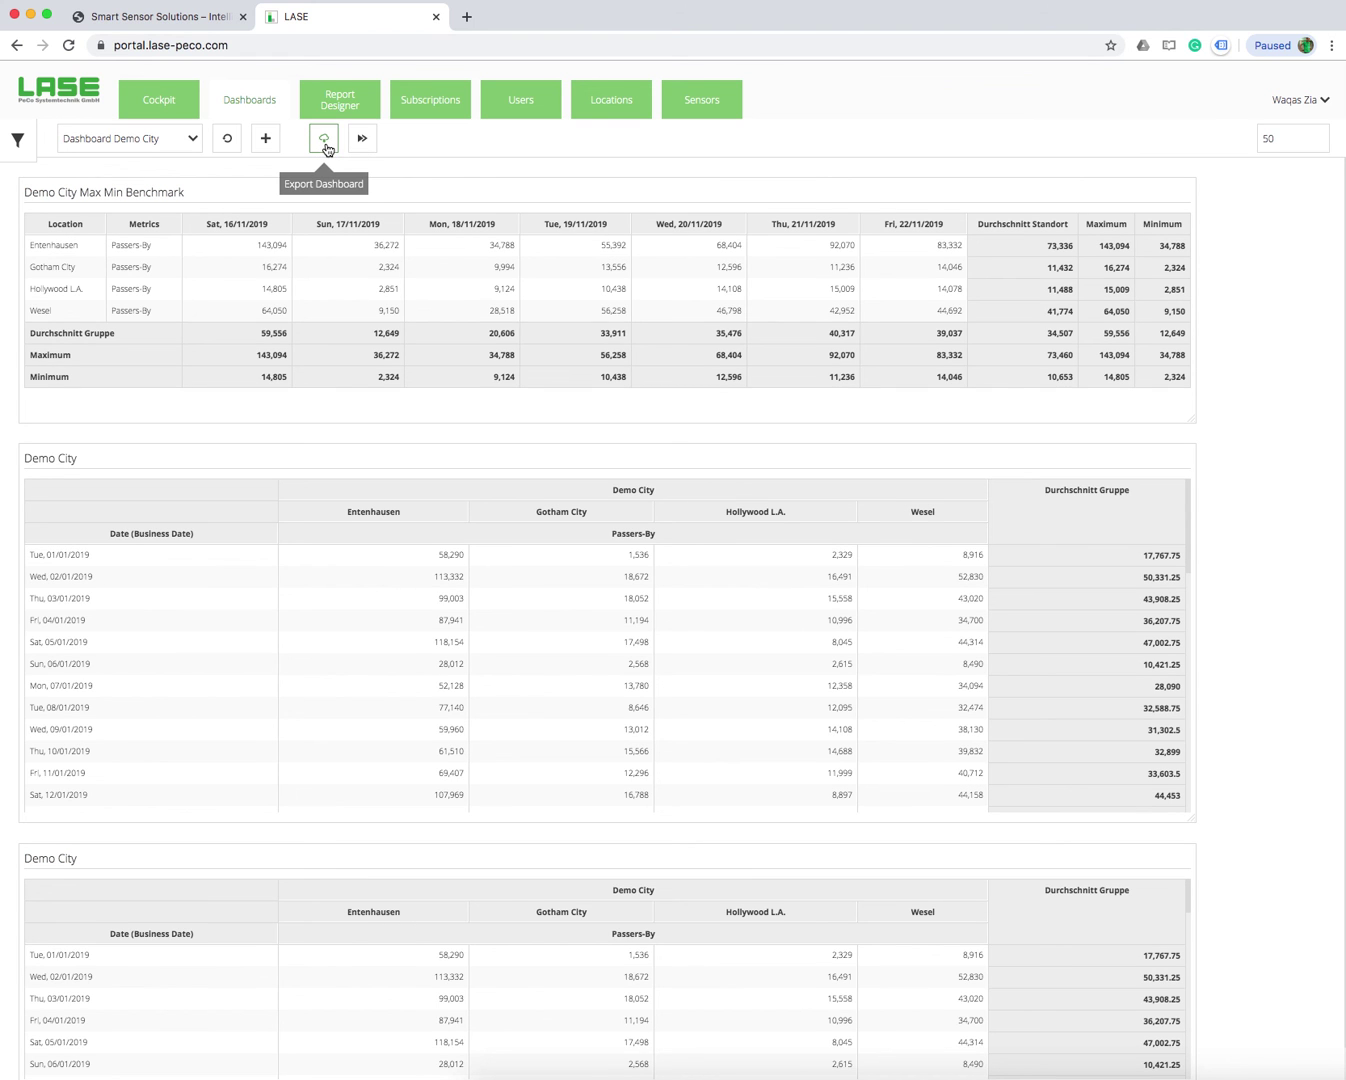
click(325, 144)
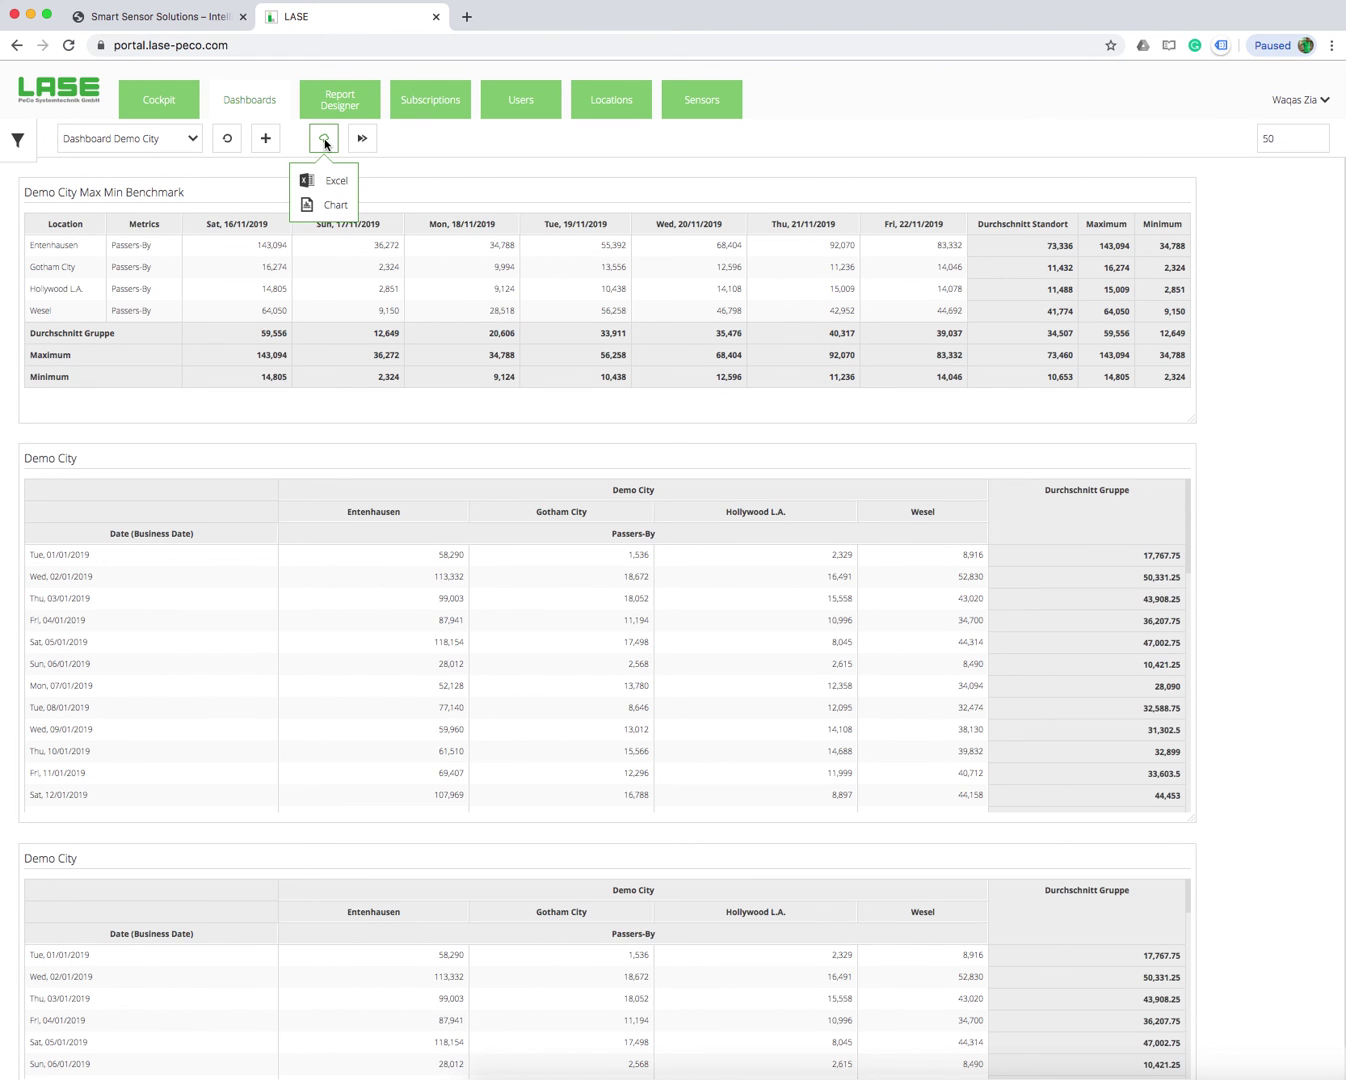
click(340, 205)
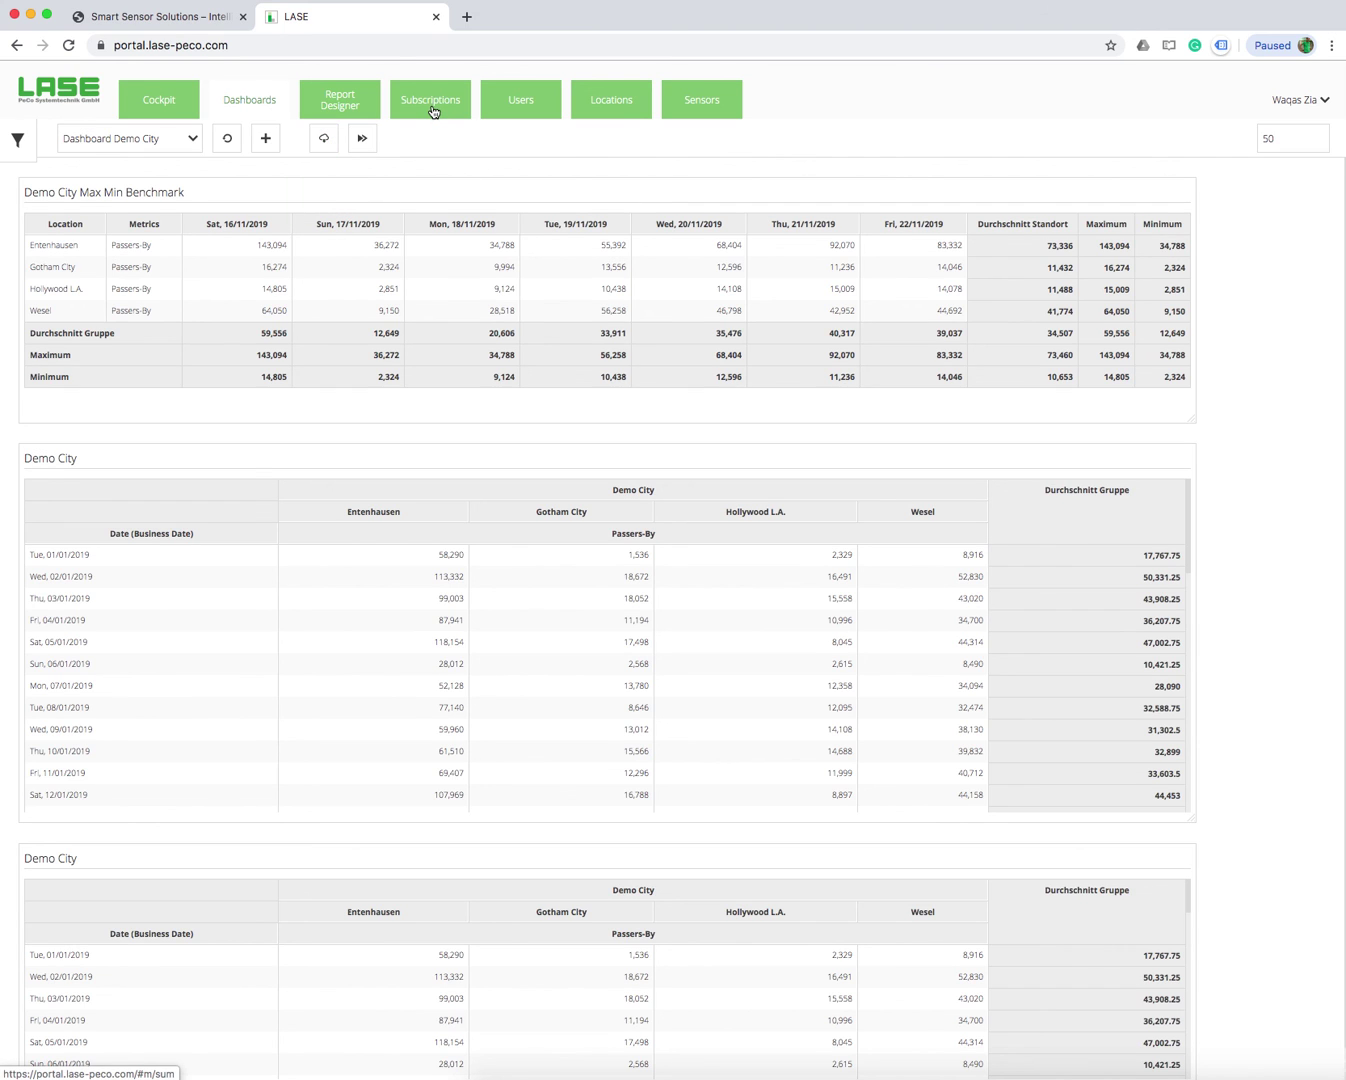
View the management pages for subscriptions, users, locations and sensors one after another
click(433, 112)
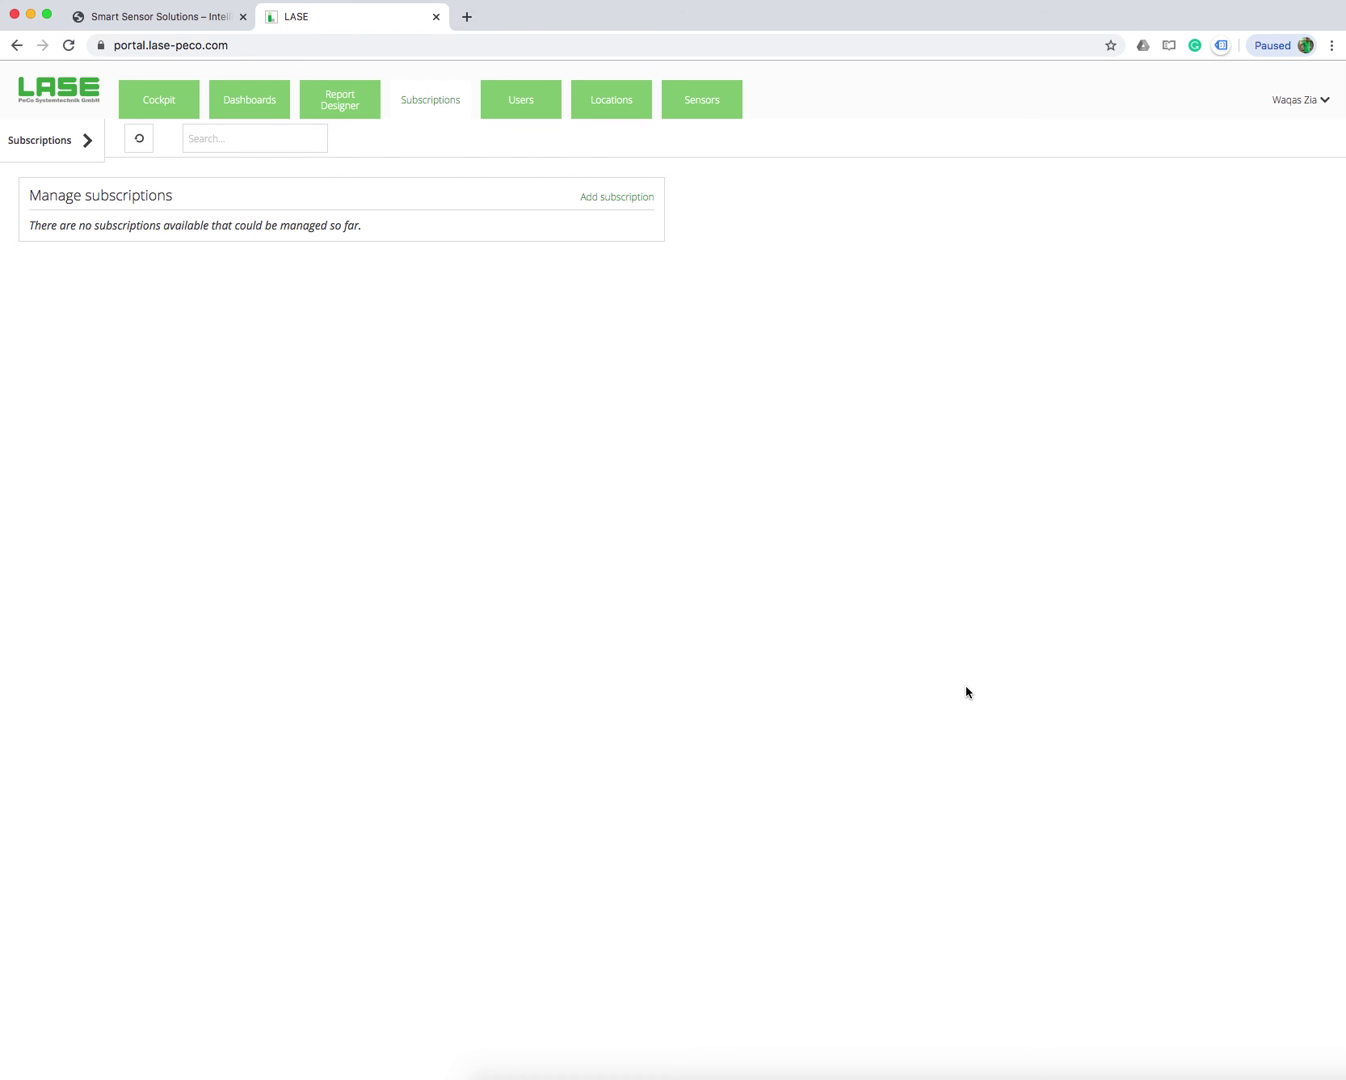
click(324, 125)
click(532, 103)
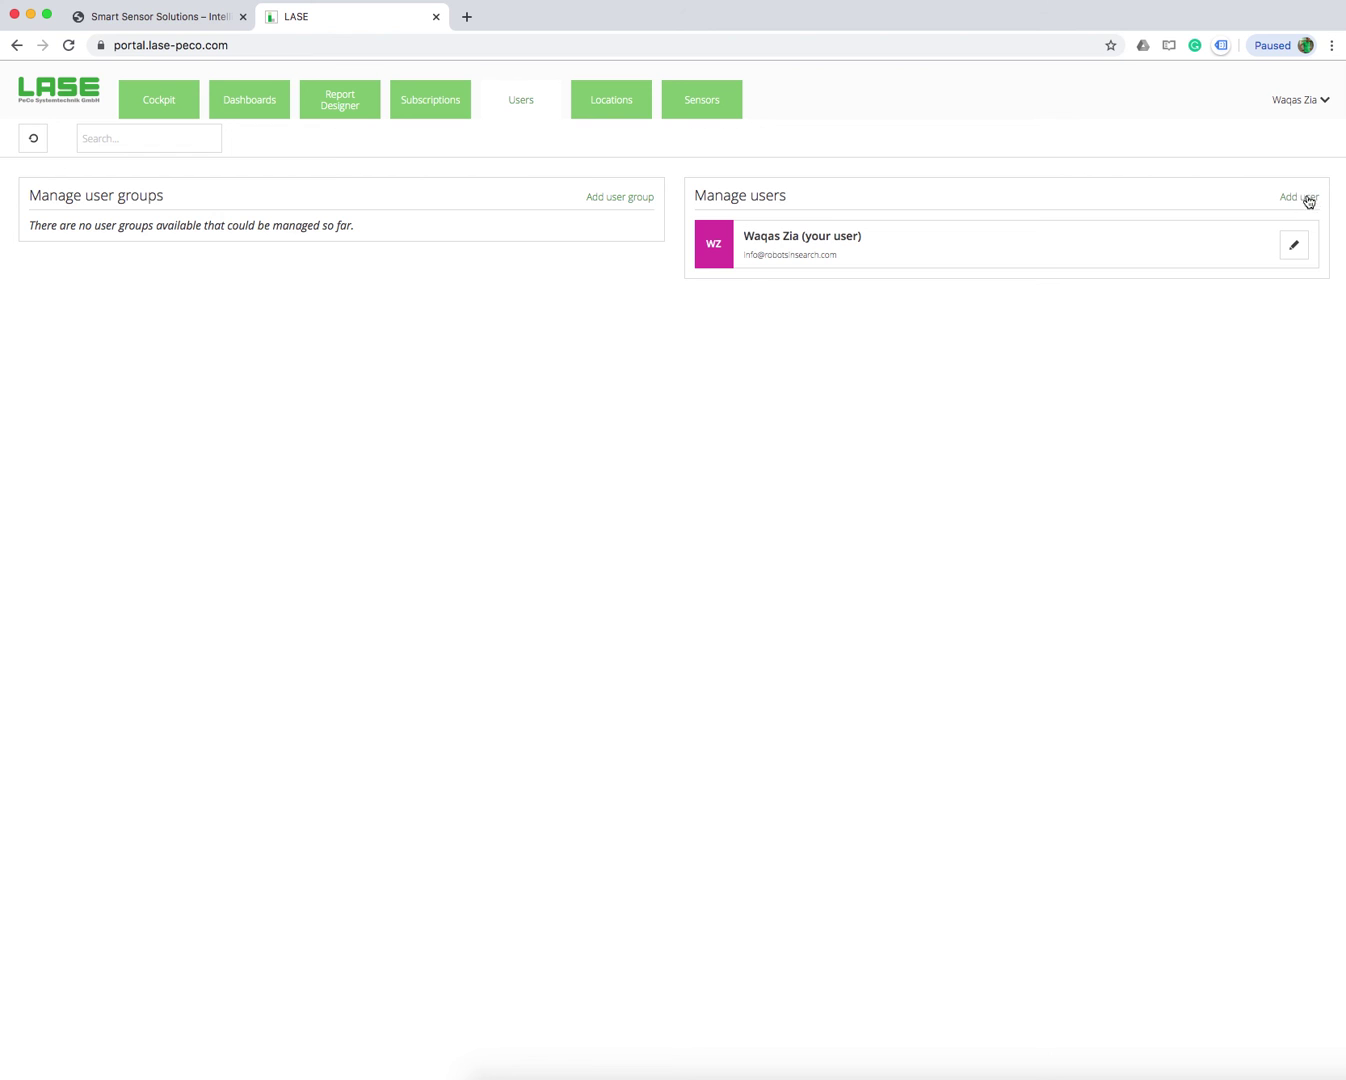
click(615, 103)
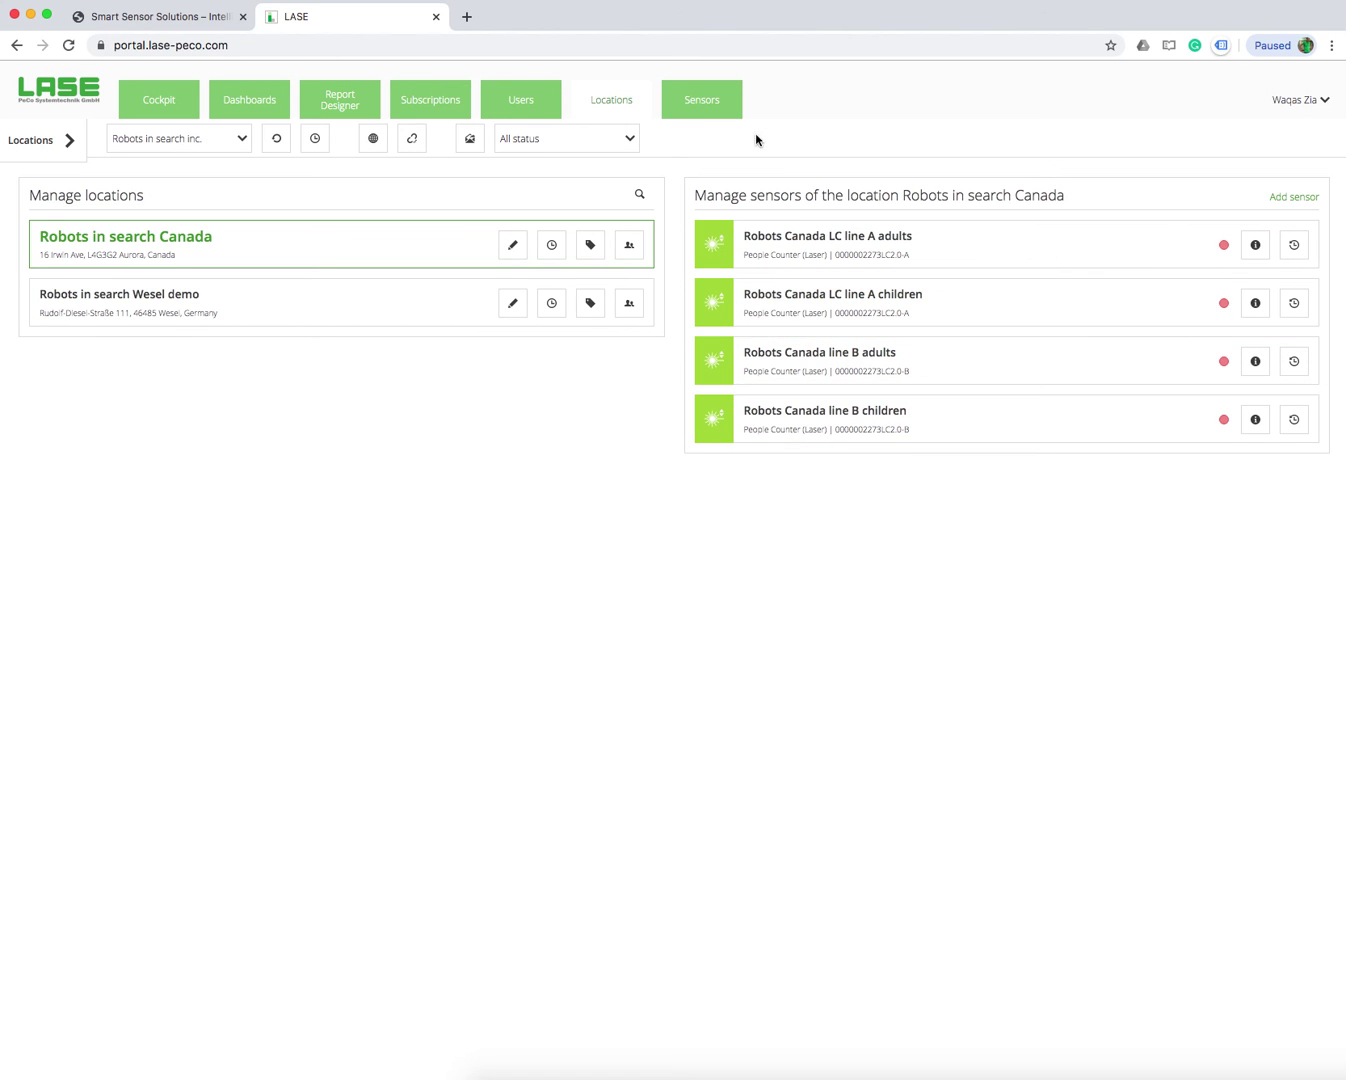
click(699, 112)
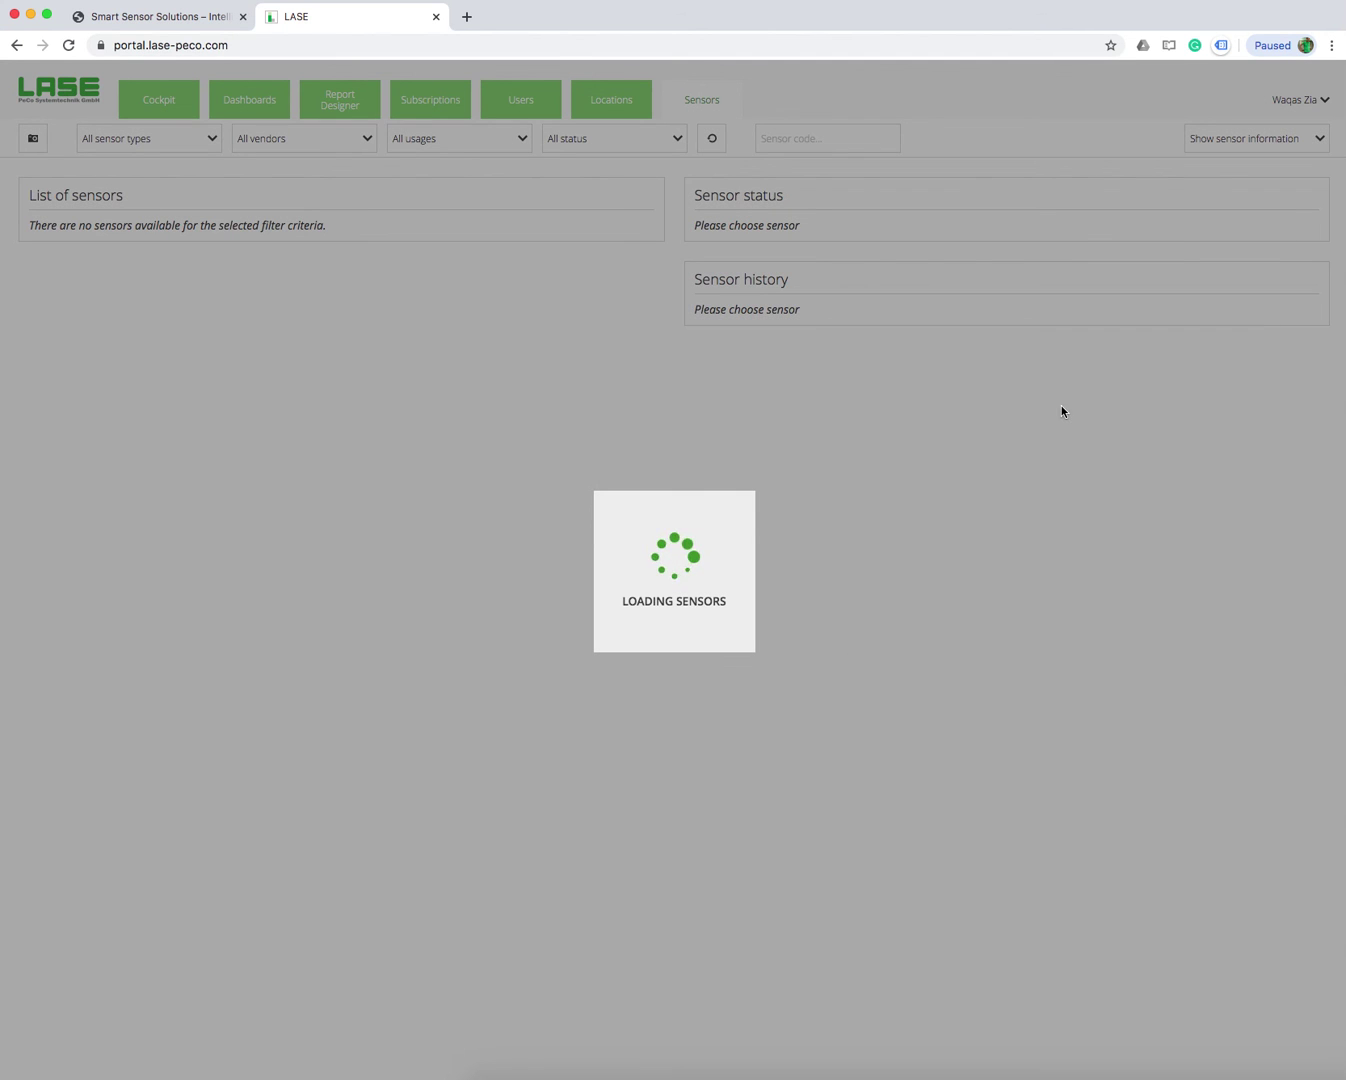